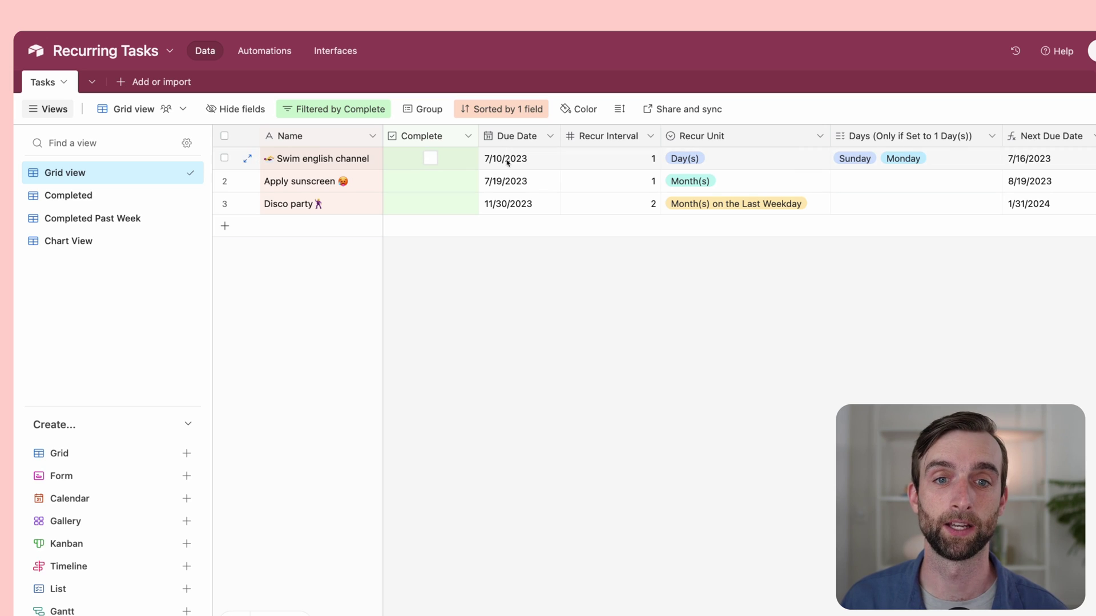
- Leave Swim english channel's due date at 7/10/2023, then mark the task complete twice
left_click(510, 154)
left_click(511, 156)
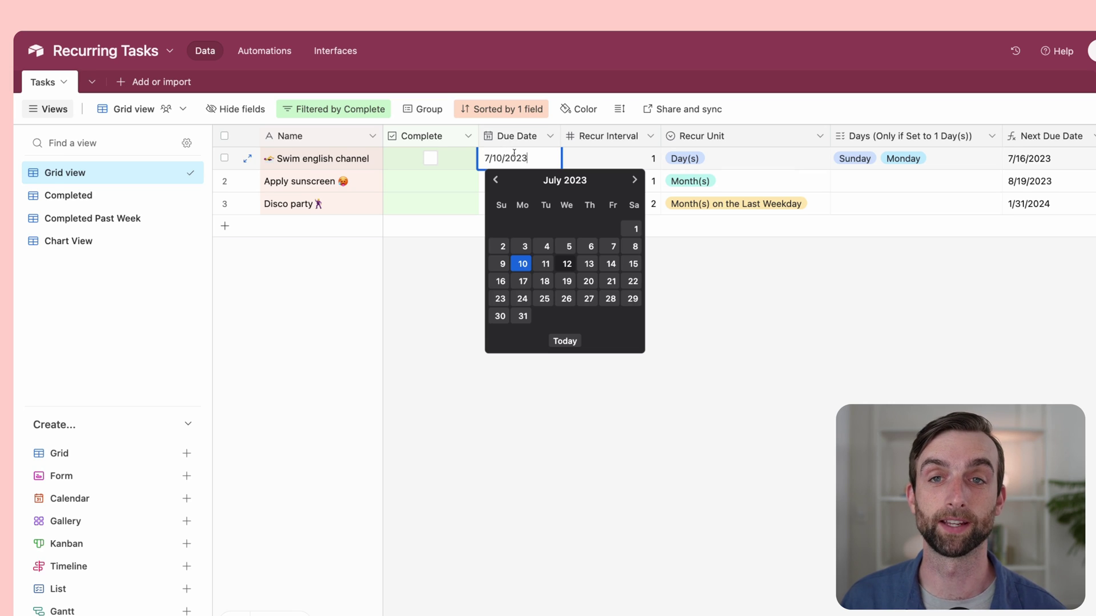
key("Escape")
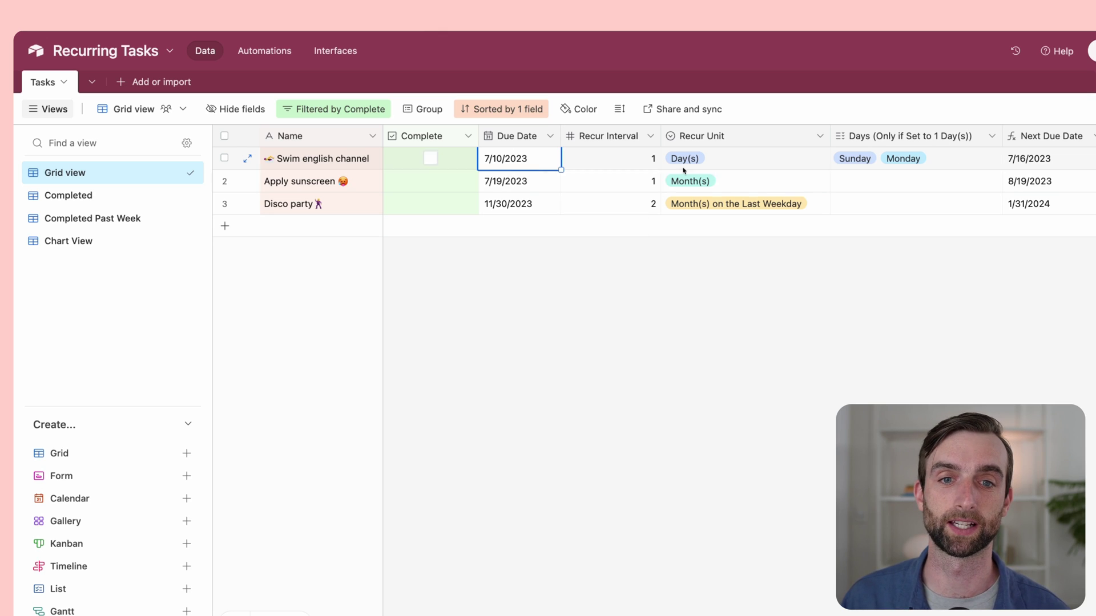
left_click(501, 165)
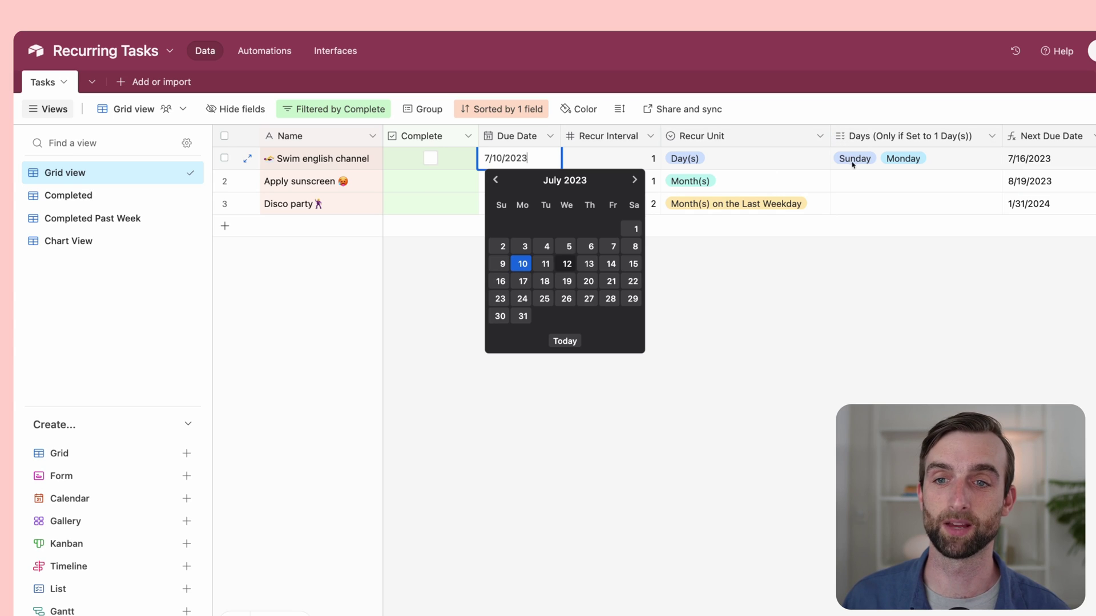
left_click(858, 327)
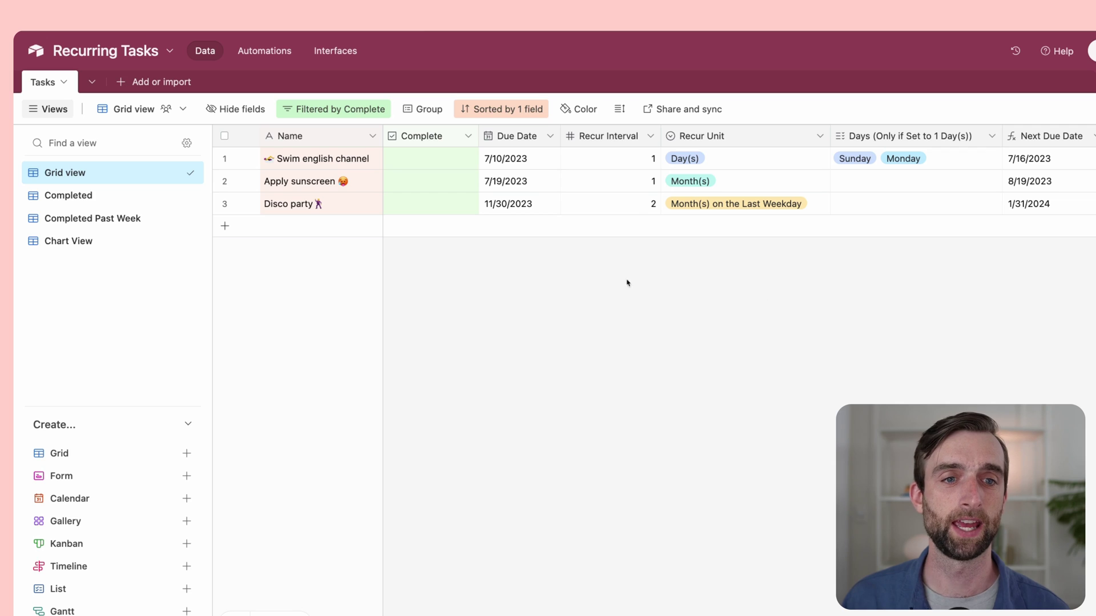
left_click(431, 160)
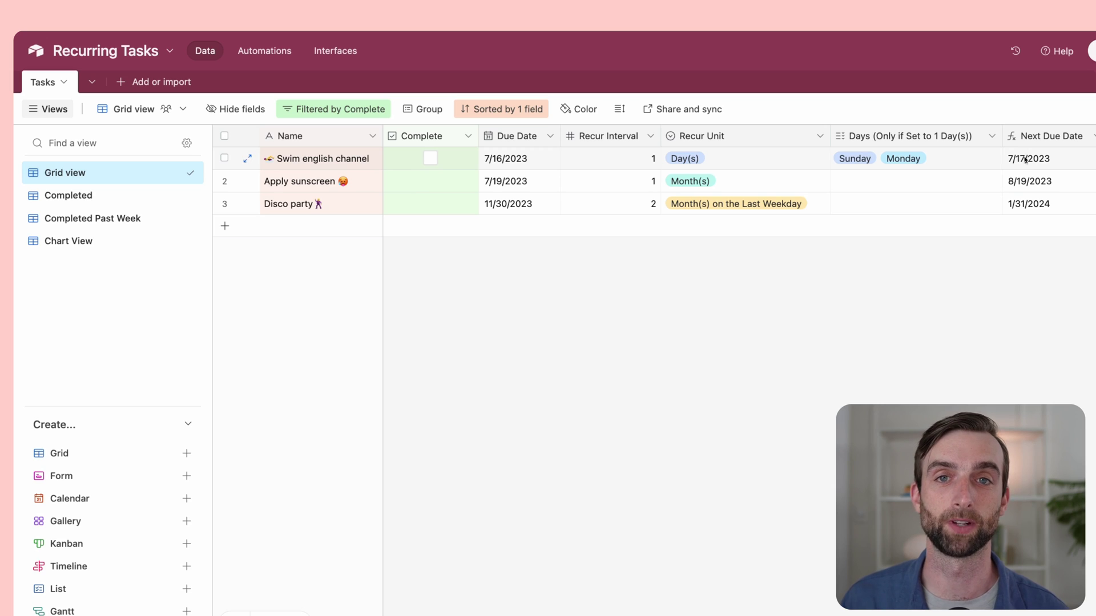
left_click(431, 160)
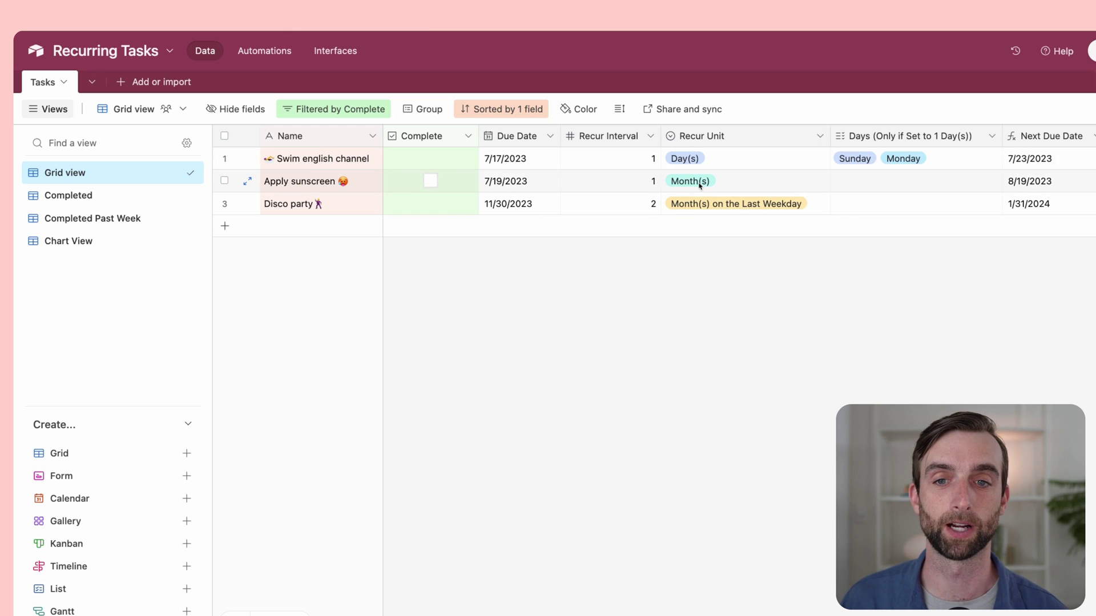
- Look at Disco party's Recur Unit choices without changing them
left_click(742, 204)
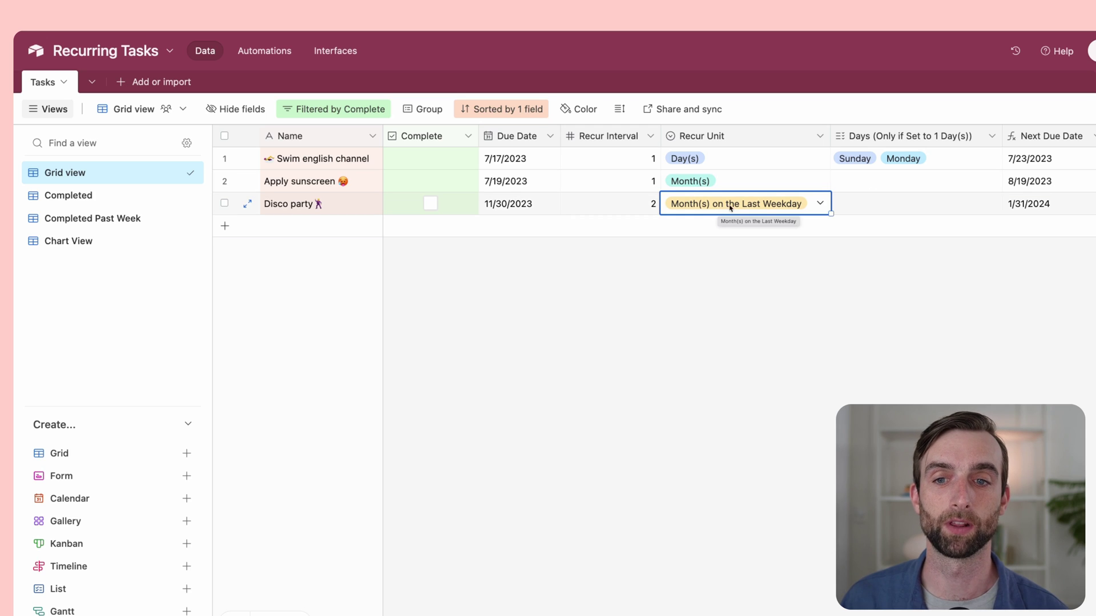
left_click(749, 204)
scroll(748, 371, "down", 1)
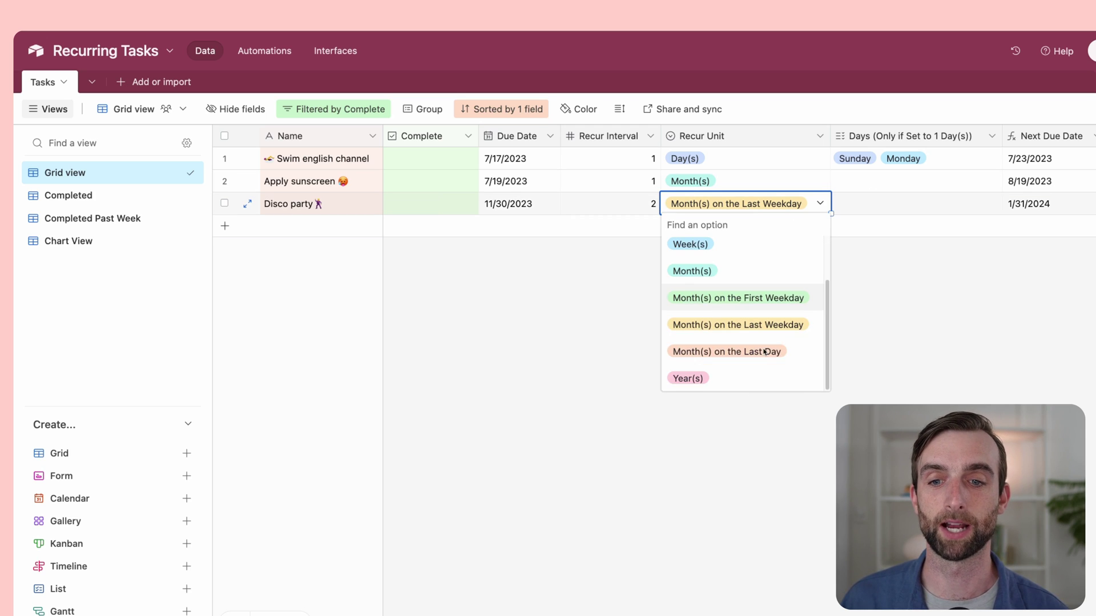
left_click(920, 332)
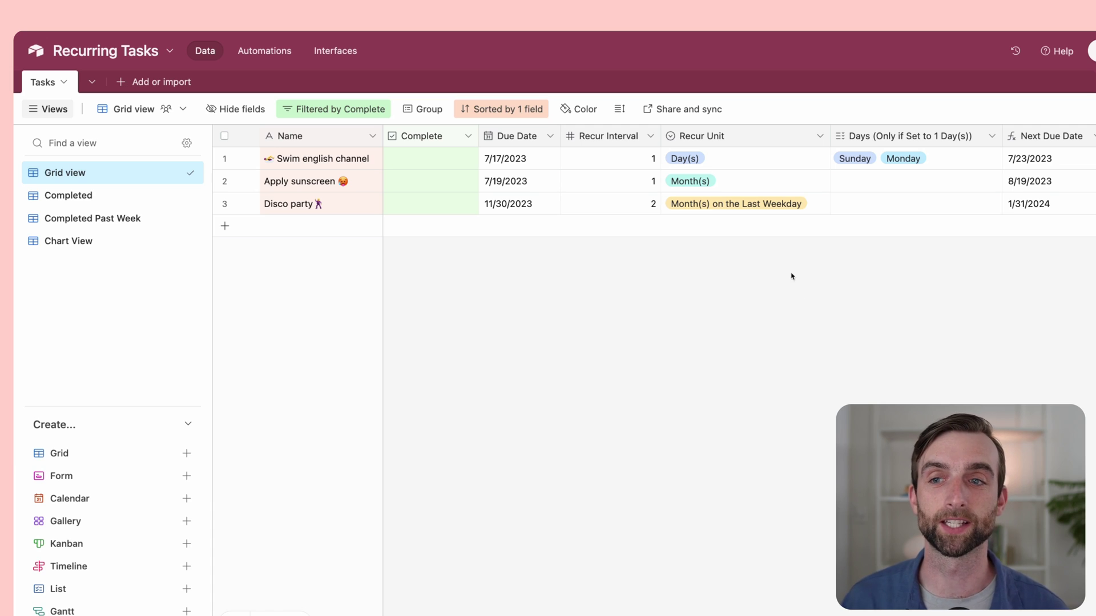
double_click(1052, 137)
left_click(862, 301)
scroll(785, 438, "down", 10)
scroll(786, 438, "down", 3)
scroll(787, 431, "up", 15)
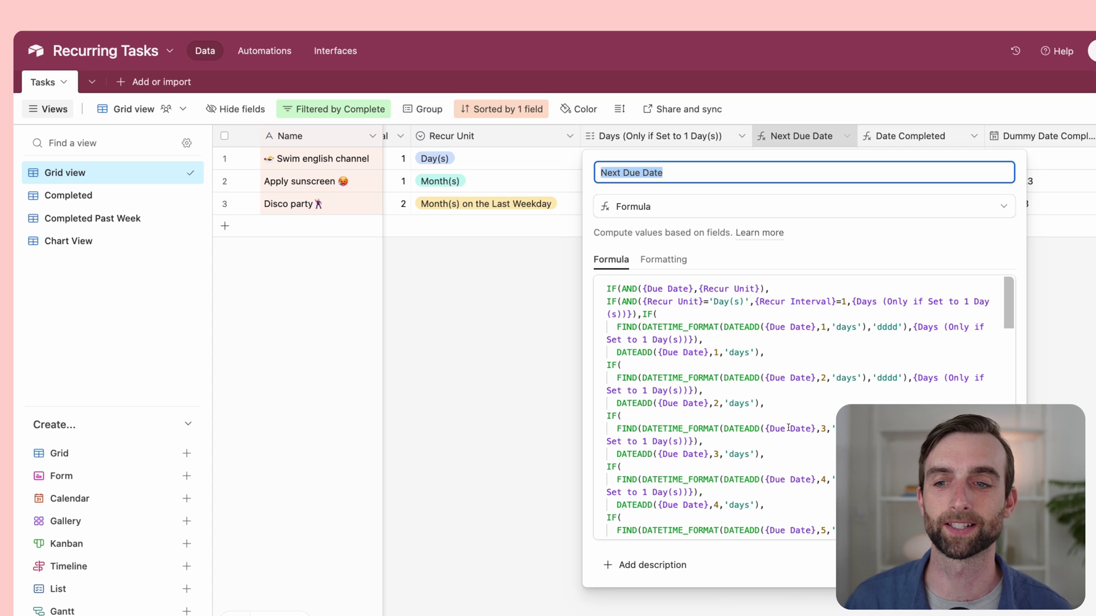
scroll(824, 508, "down", 10)
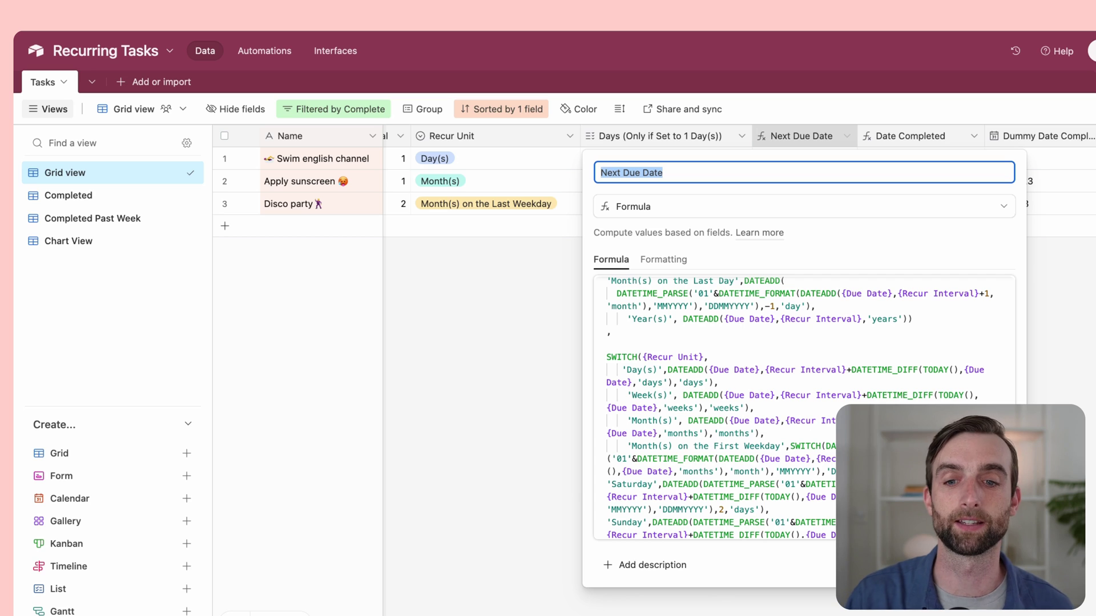
left_click(993, 565)
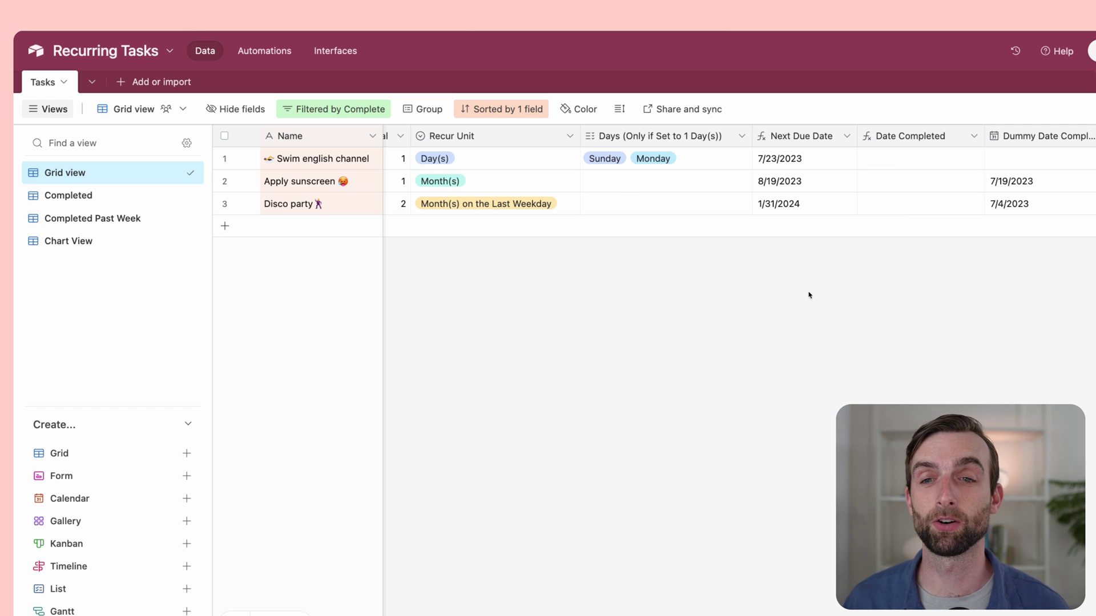
- Mark Apply sunscreen complete, then switch to the Completed view
scroll(809, 295, "left", 8)
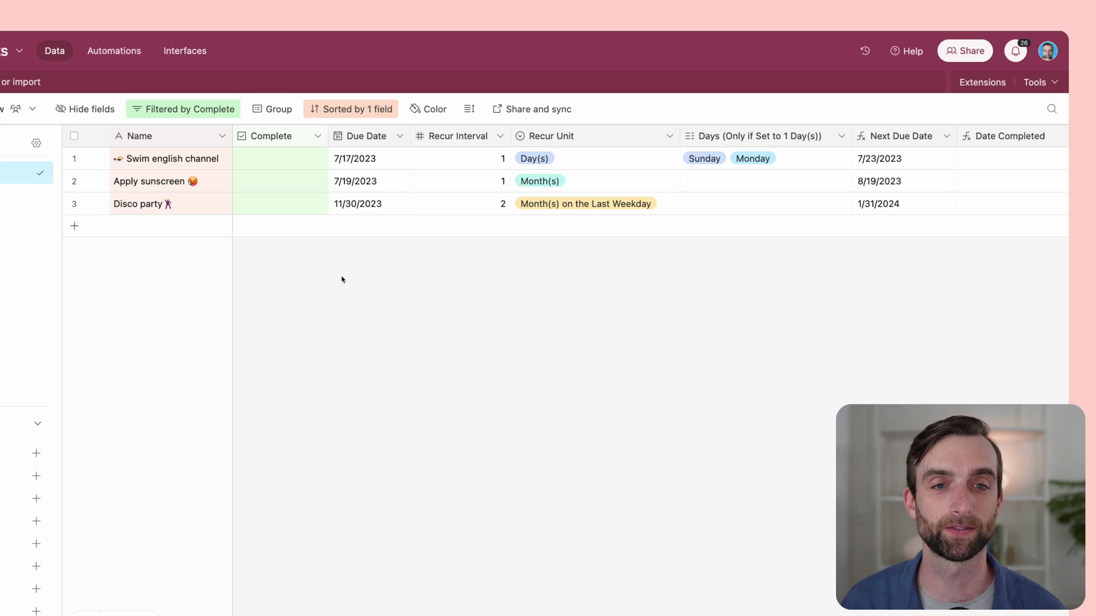
left_click(280, 181)
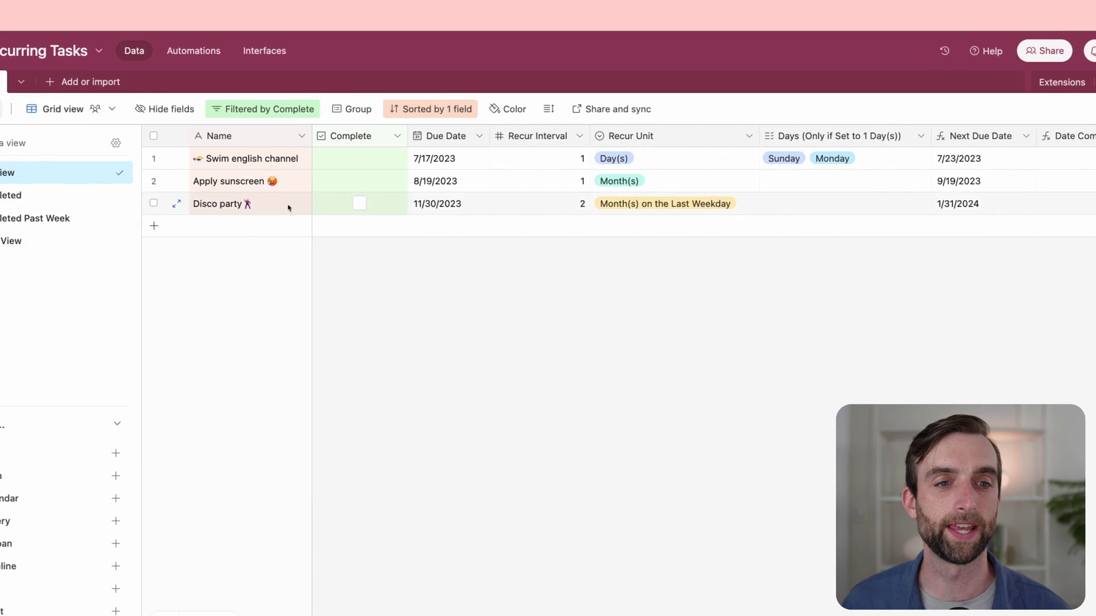
left_click(108, 196)
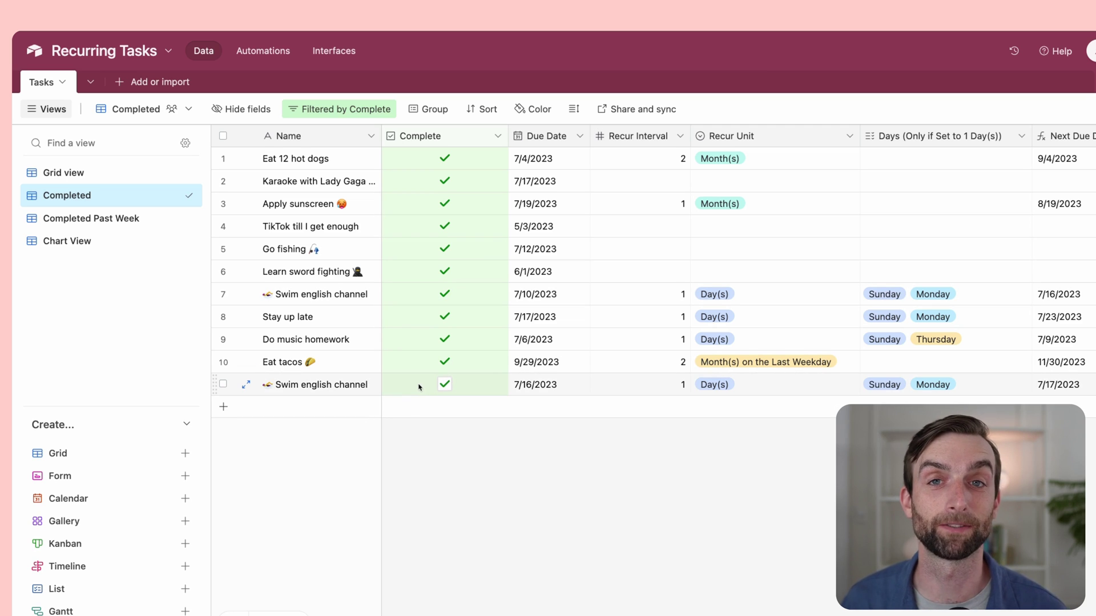
- Switch to the Completed Past Week view
left_click(93, 218)
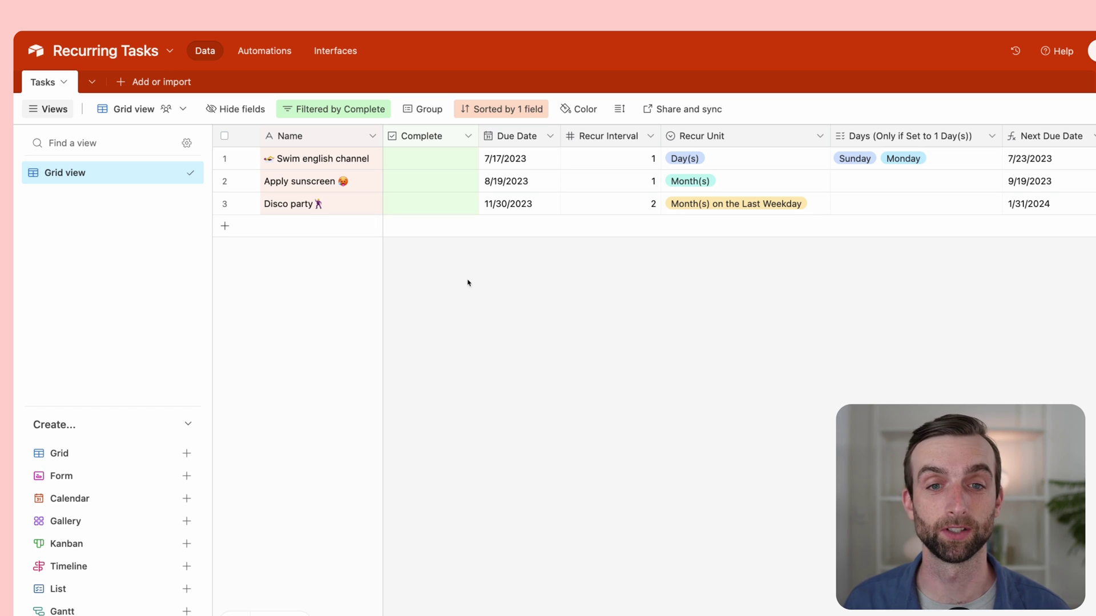
left_click(522, 162)
left_click(510, 162)
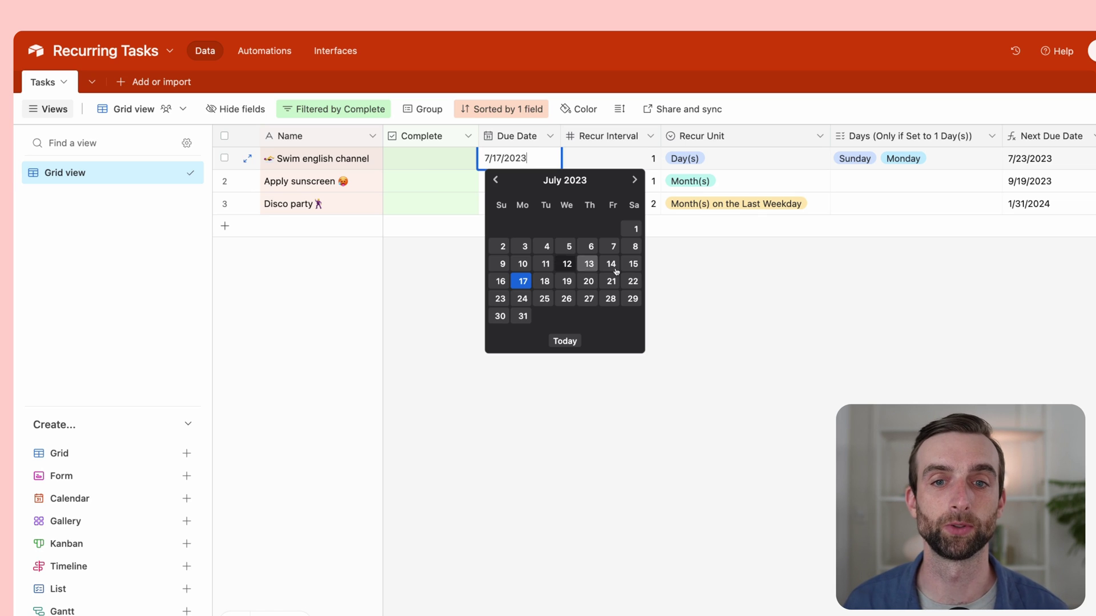
left_click(736, 283)
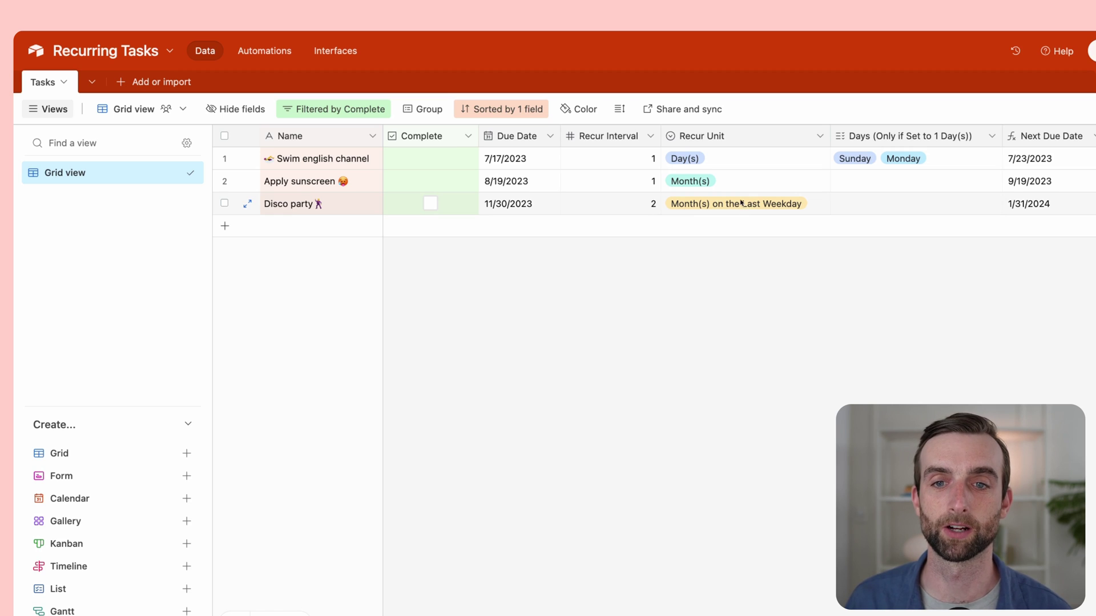
left_click(747, 160)
left_click(747, 160)
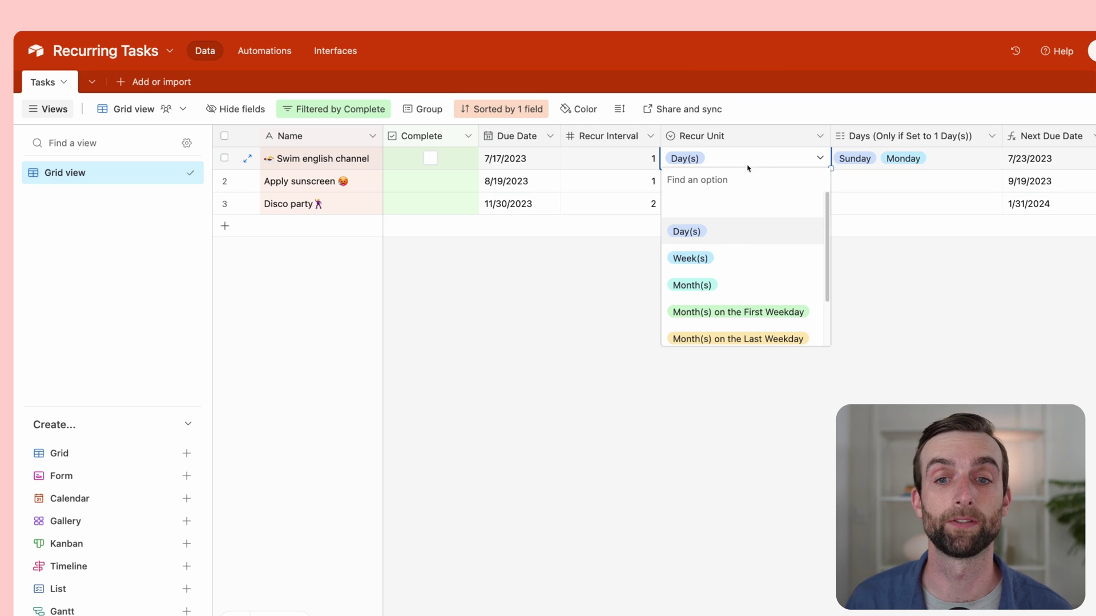
scroll(783, 276, "down", 1)
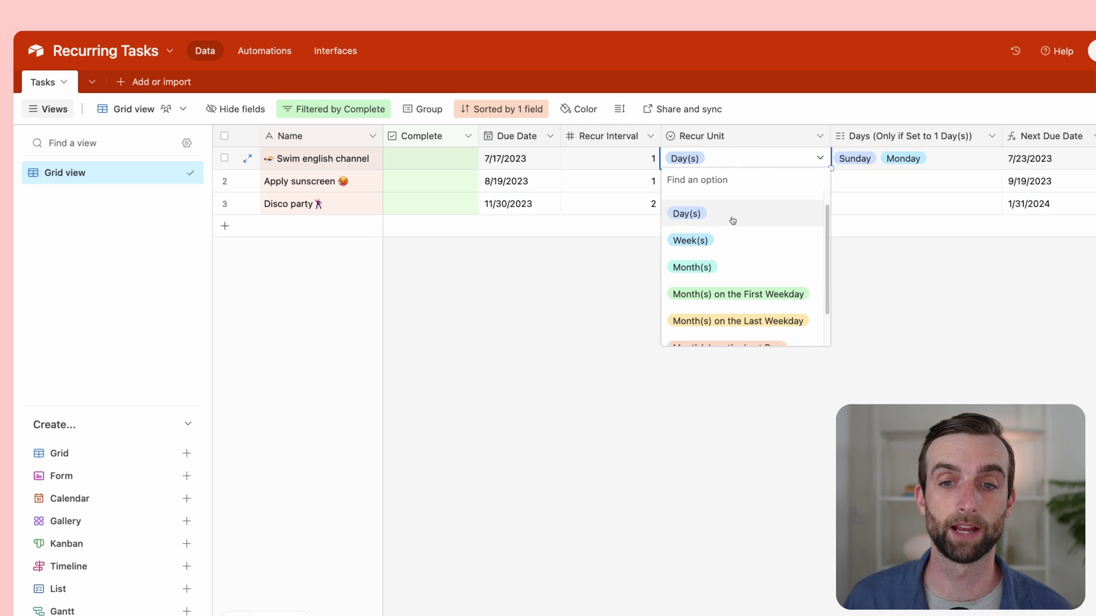
scroll(744, 242, "down", 1)
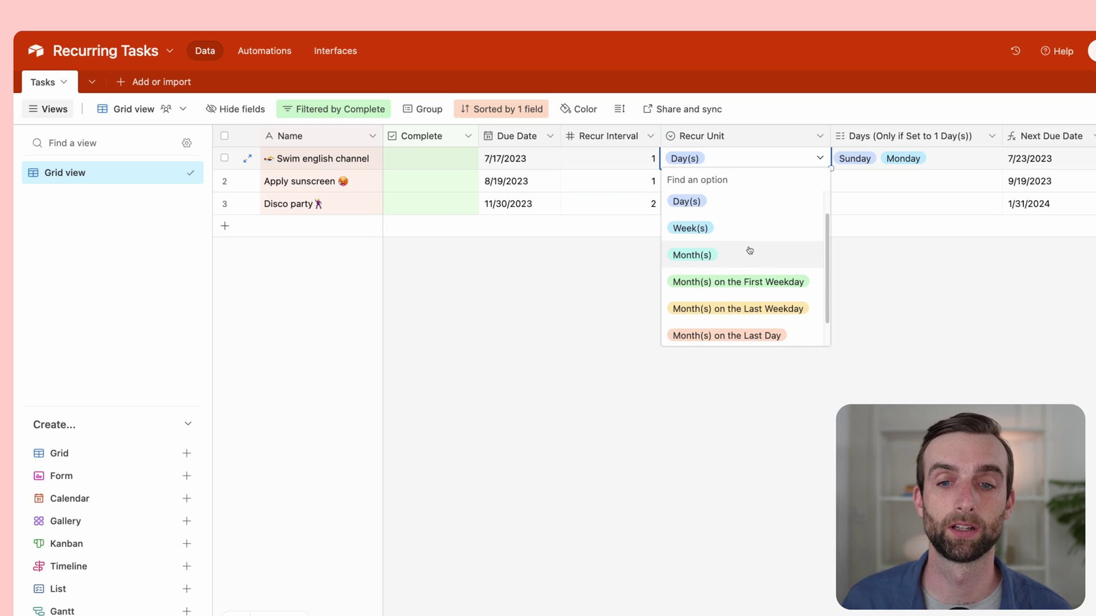
scroll(756, 264, "down", 2)
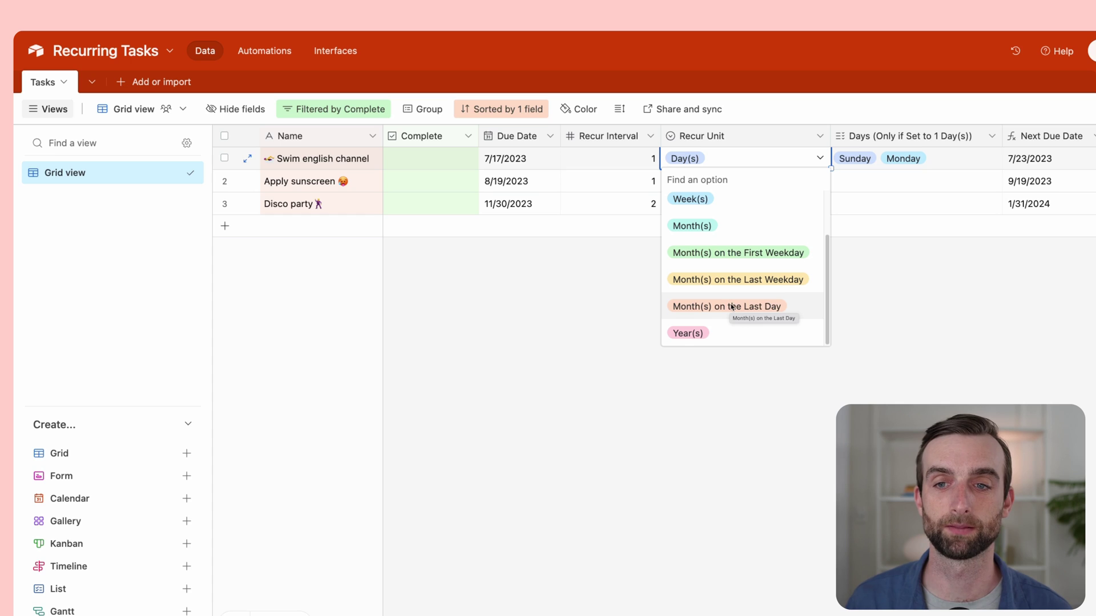
- Replace Sunday with Wednesday and Friday in Swim english channel's recurring days, keeping Day(s)
left_click(900, 291)
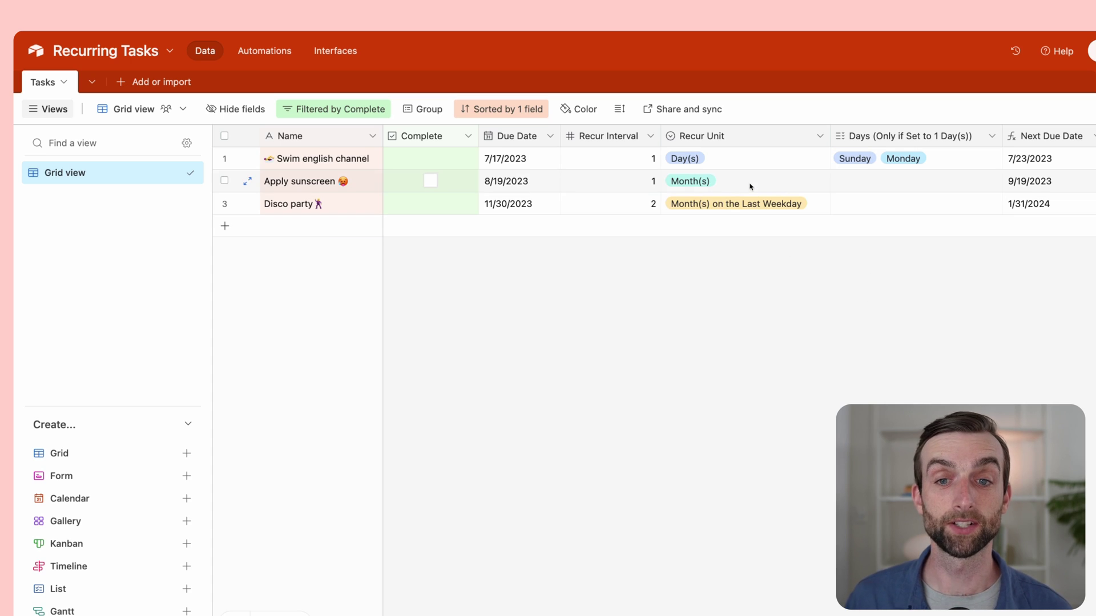
left_click(614, 160)
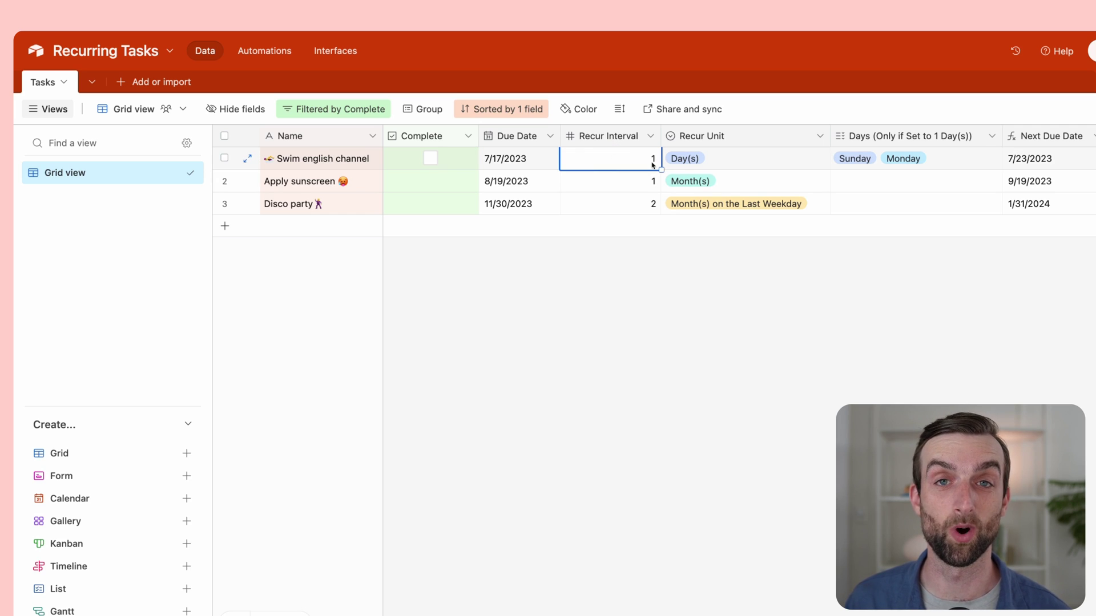
left_click(762, 156)
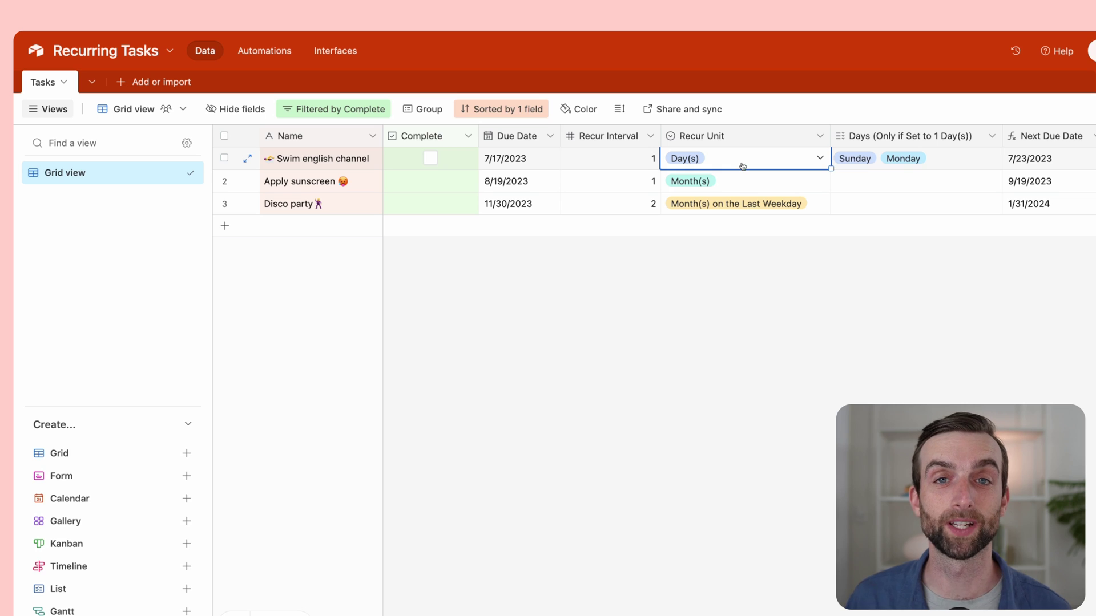
left_click(856, 159)
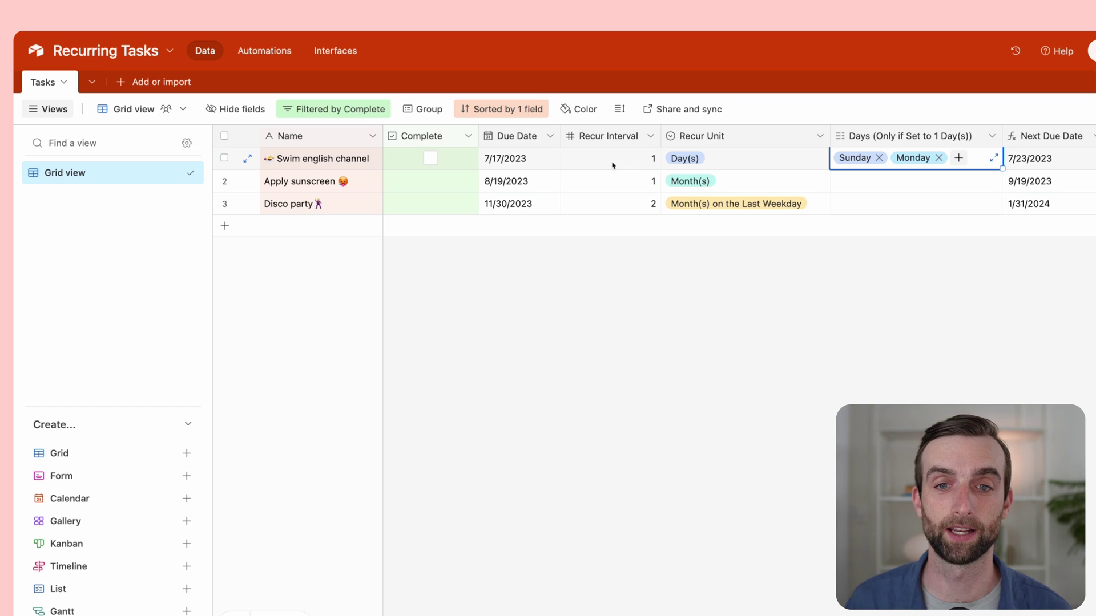
left_click(879, 157)
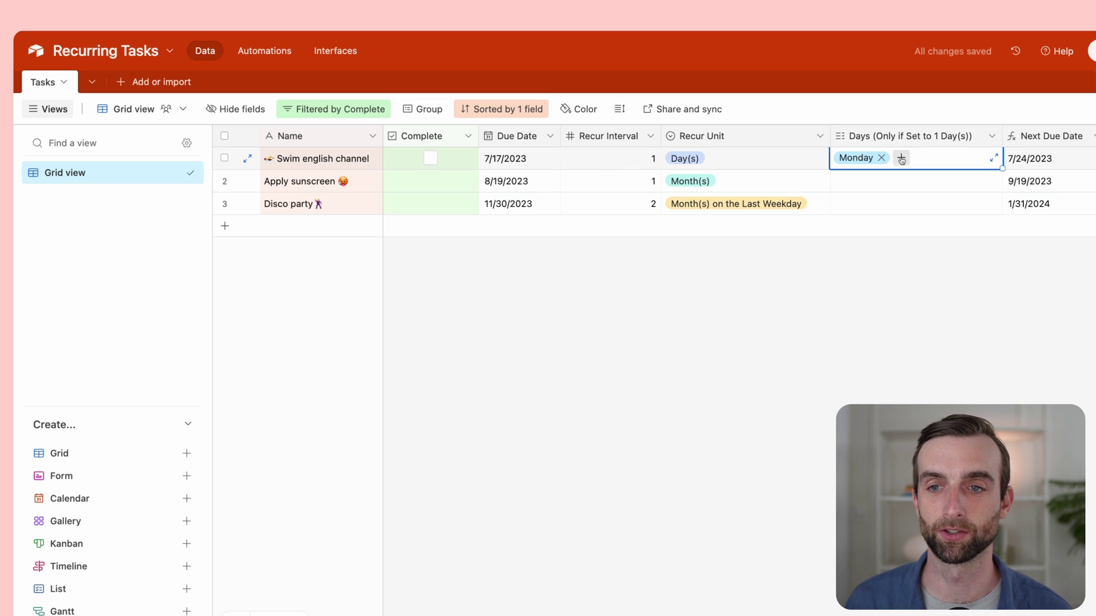
left_click(902, 158)
left_click(885, 256)
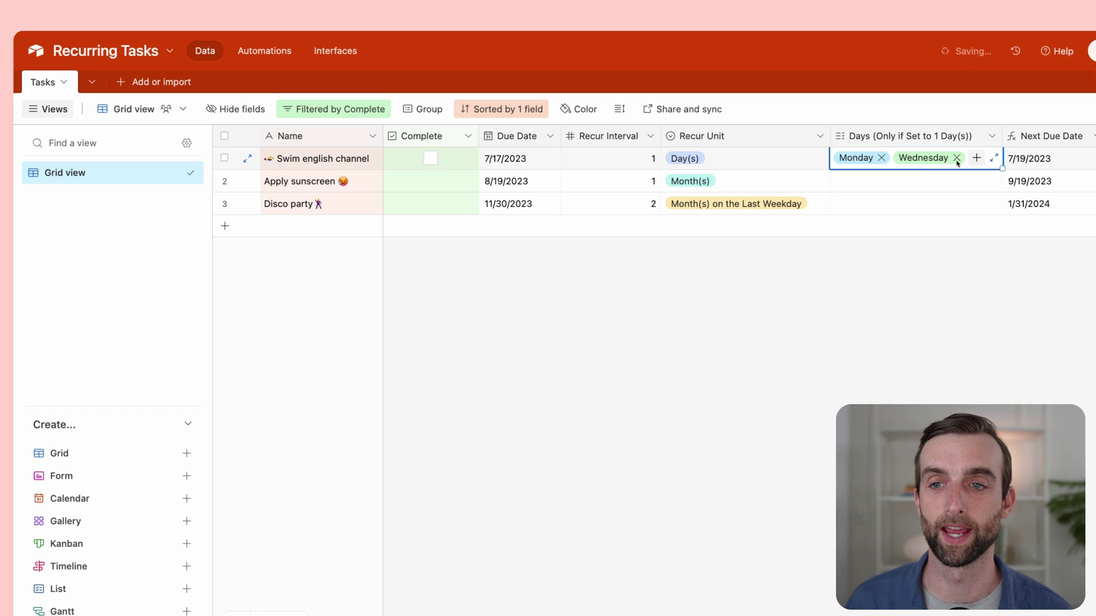
left_click(975, 159)
left_click(902, 285)
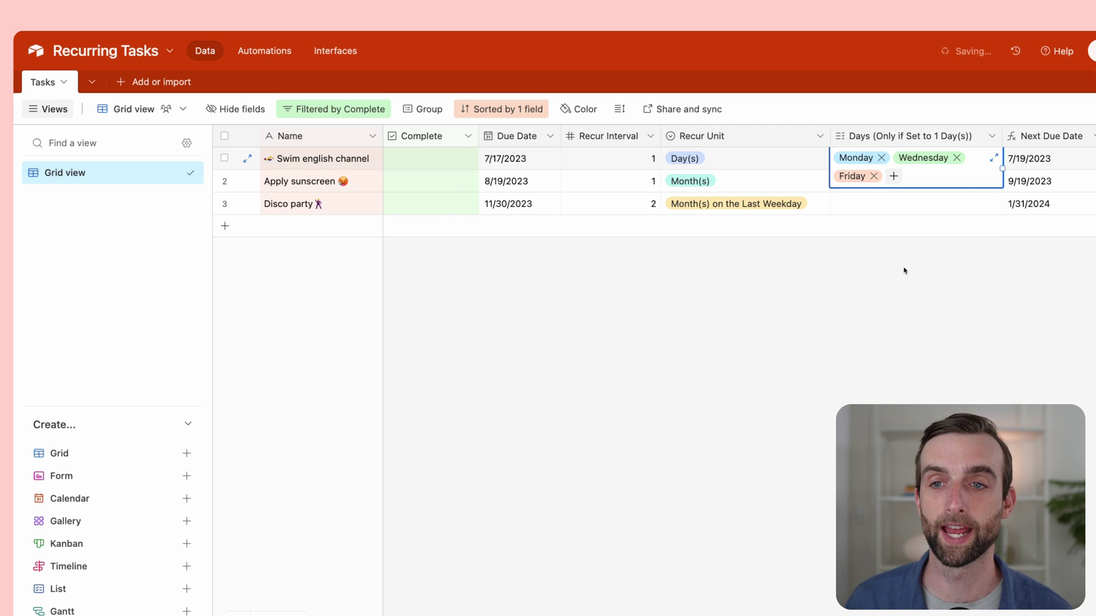
left_click(863, 279)
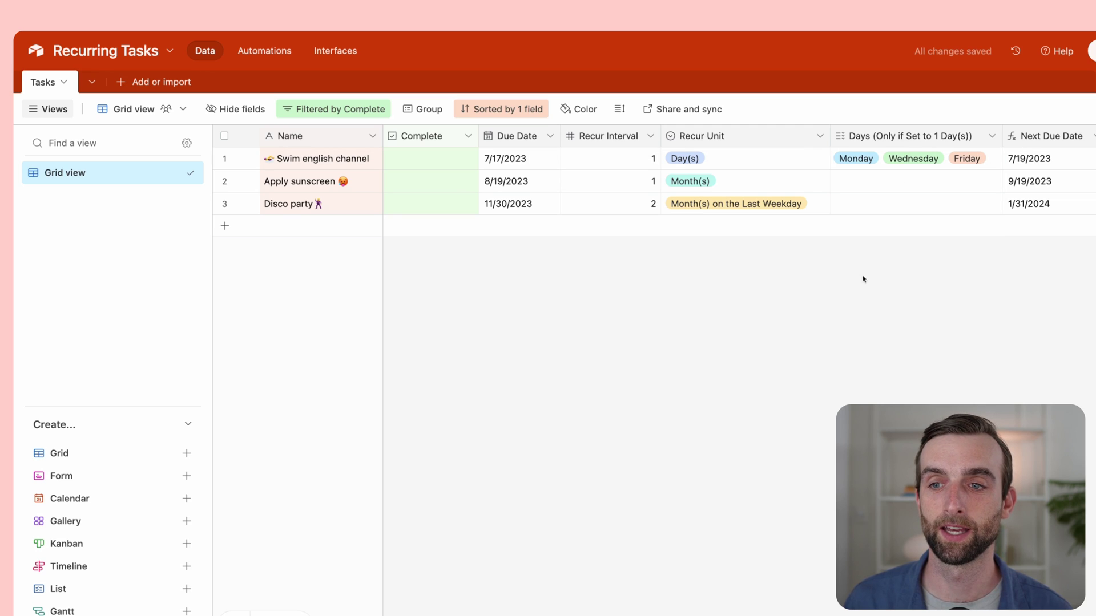
- Remove Monday and Wednesday from Swim english channel's recurring days, leaving only Friday
double_click(512, 159)
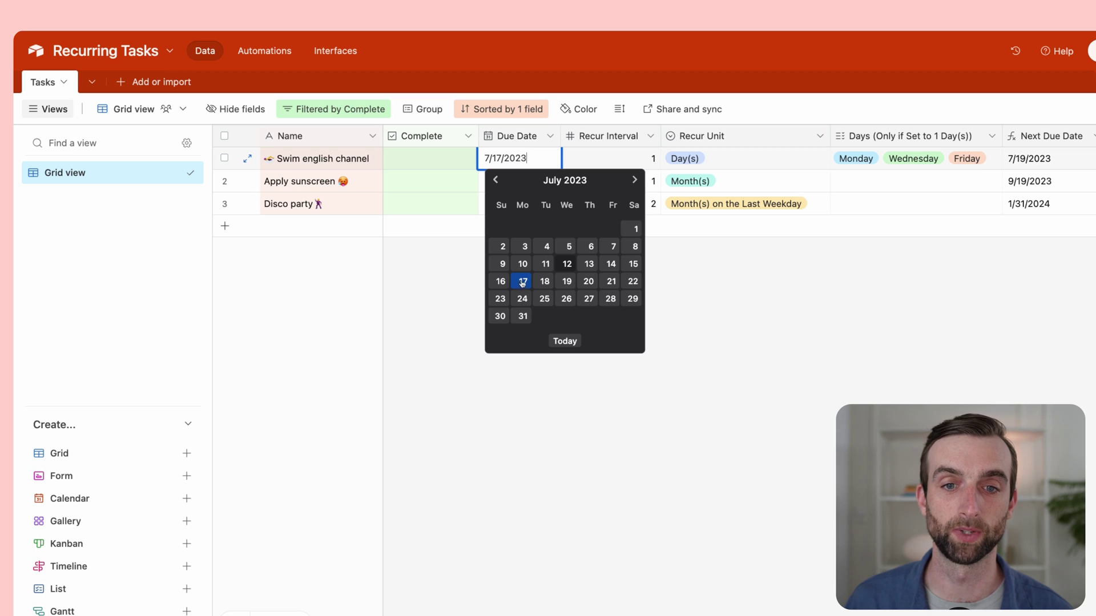
left_click(829, 293)
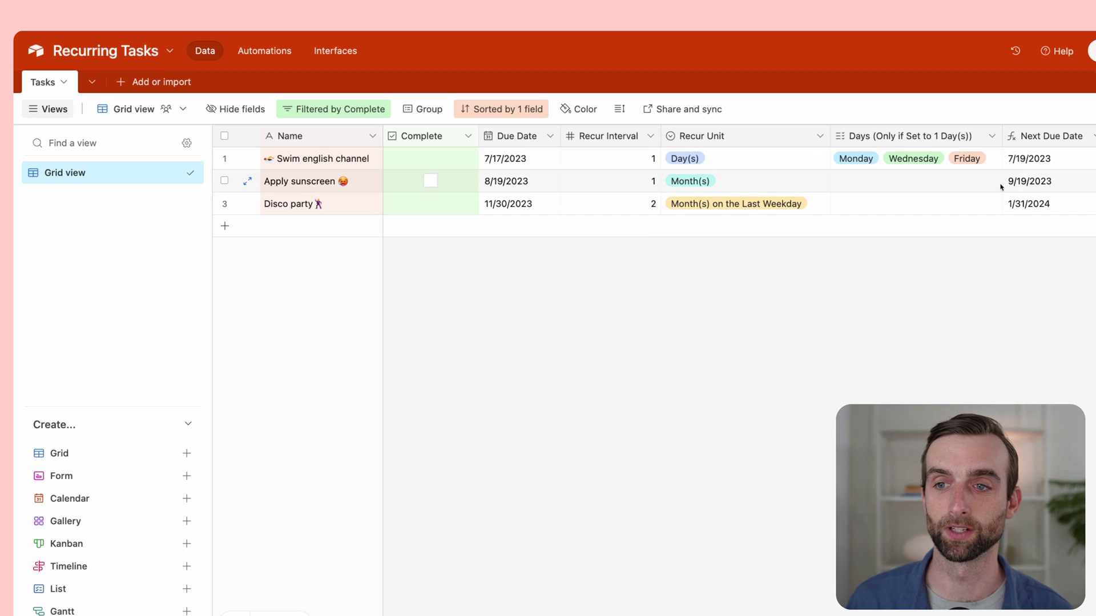
left_click(856, 162)
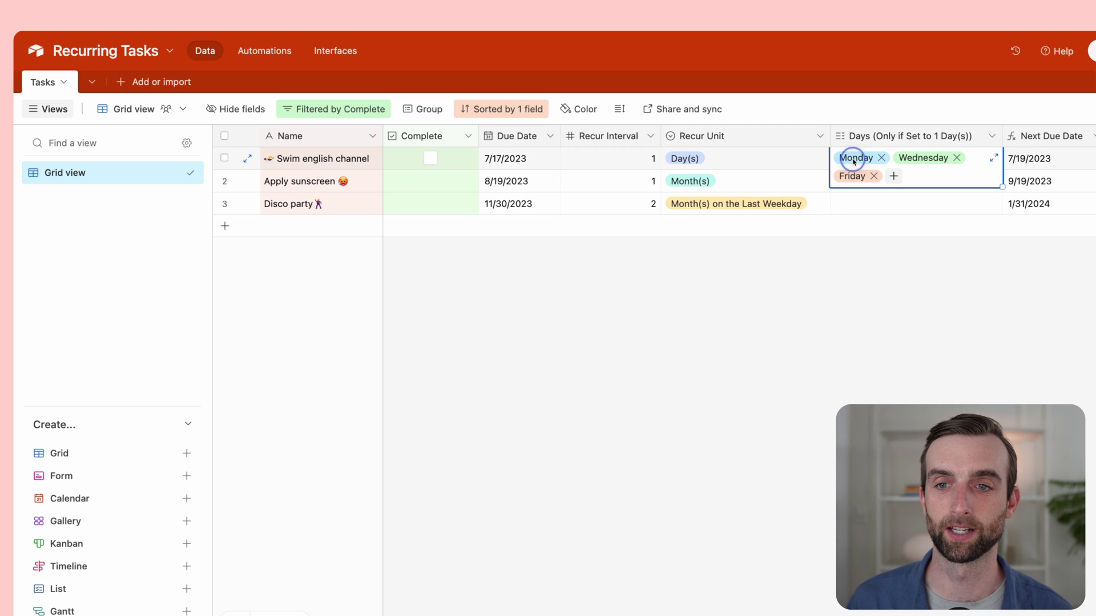
left_click(881, 158)
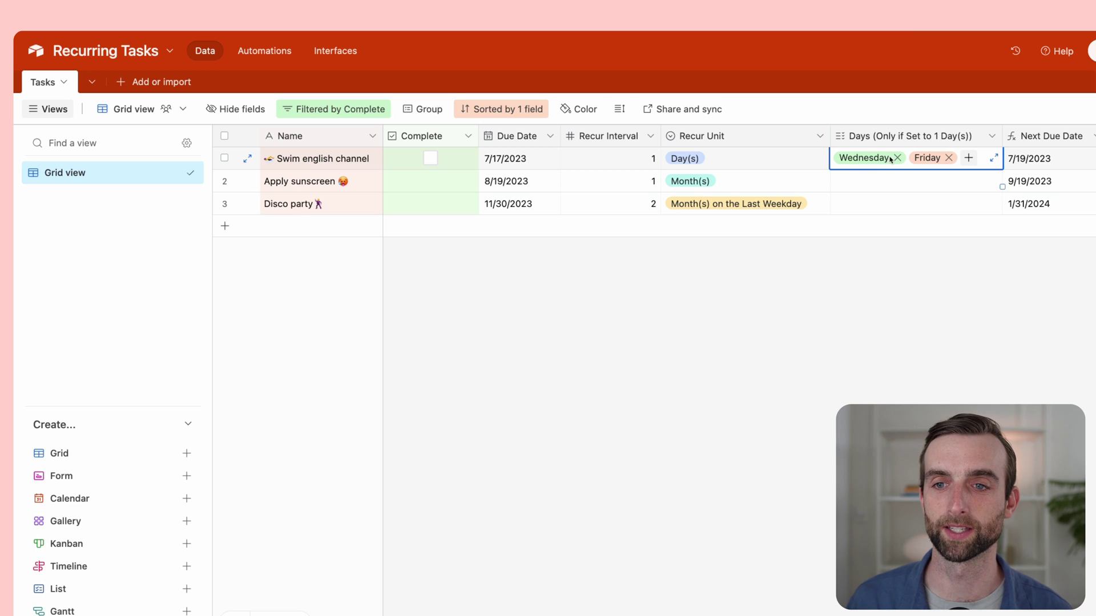
left_click(897, 158)
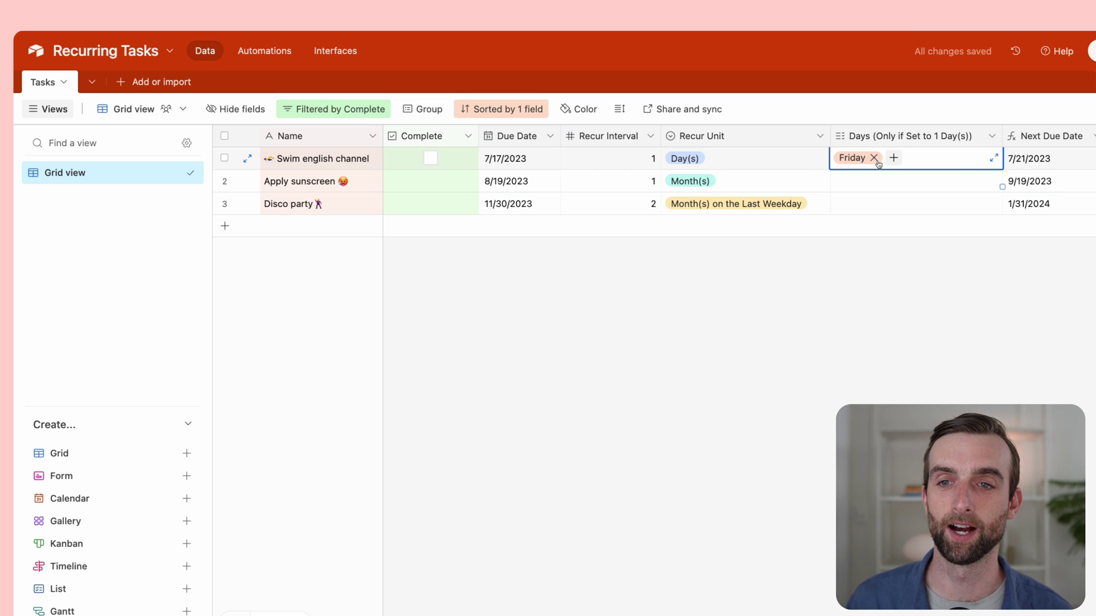
- Set Swim english channel's due date to 7/3/2023
double_click(534, 161)
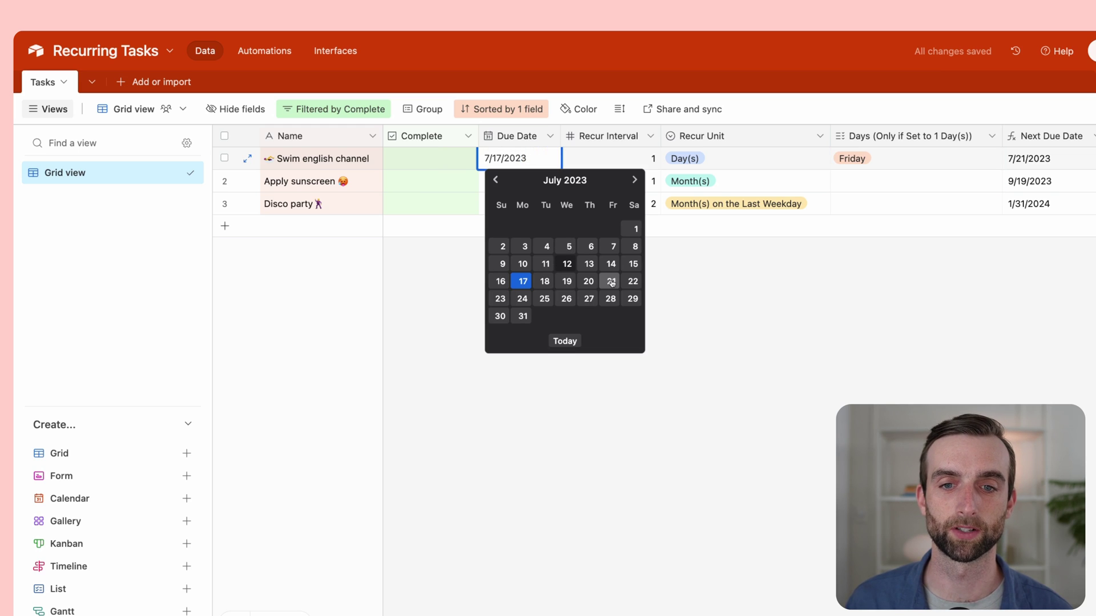
left_click(731, 289)
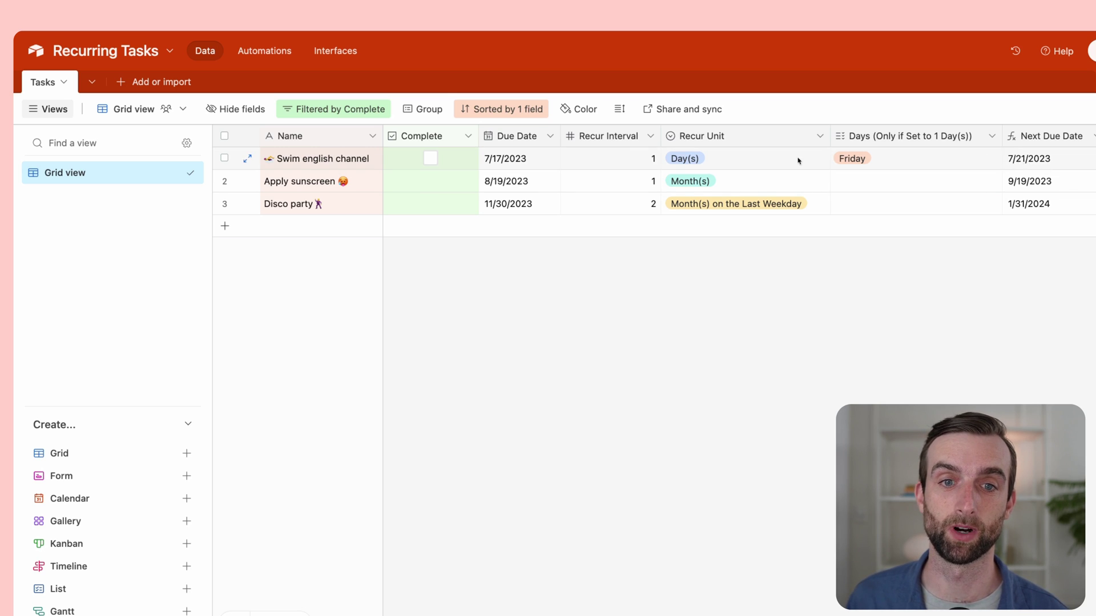
left_click(499, 162)
left_click(497, 160)
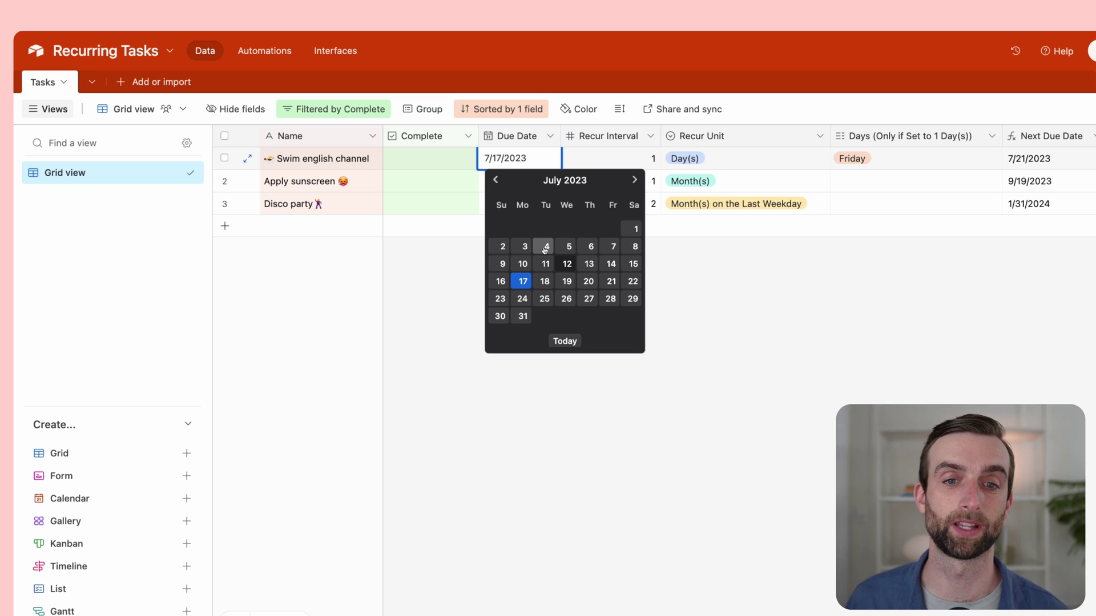
left_click(524, 246)
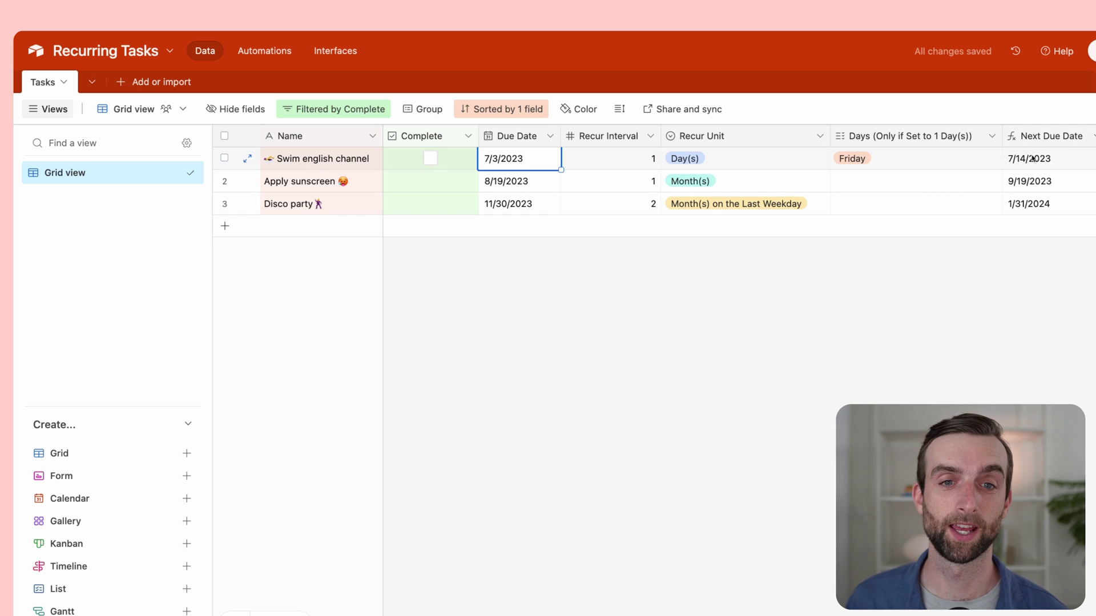
left_click(517, 159)
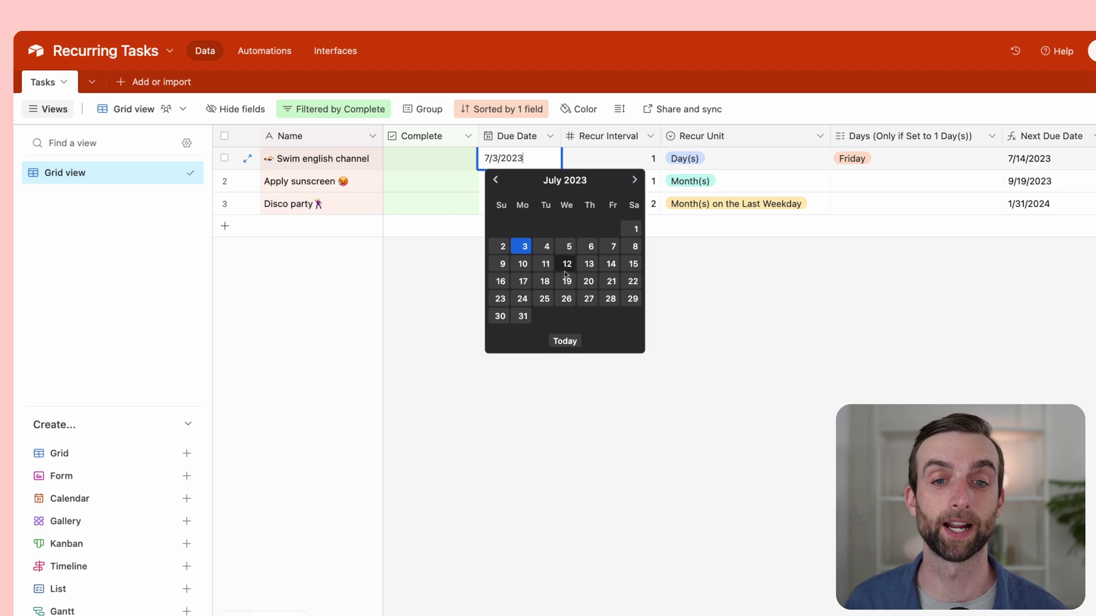
left_click(720, 299)
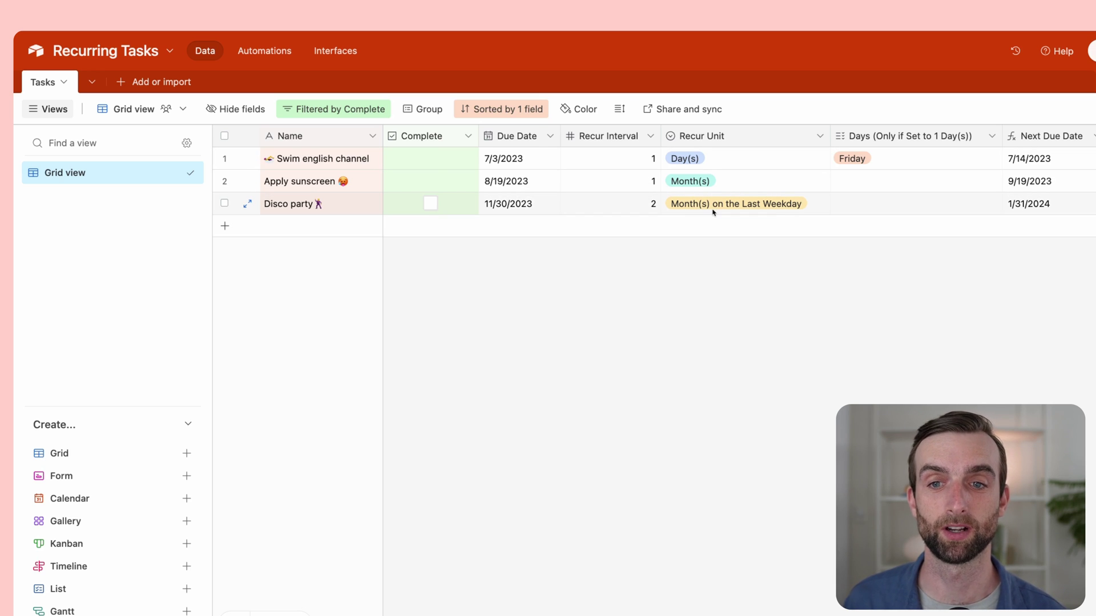
- Move Disco party's due date back to 5/1/2023
double_click(492, 204)
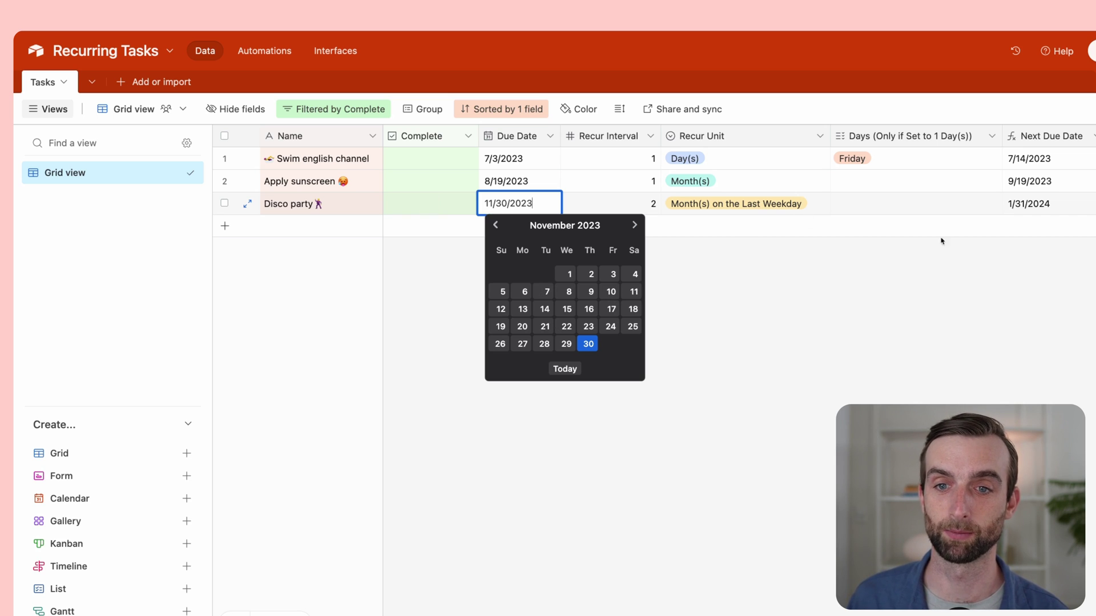
left_click(496, 226)
left_click(496, 226)
left_click(496, 226)
left_click(496, 226)
left_click(496, 226)
left_click(496, 226)
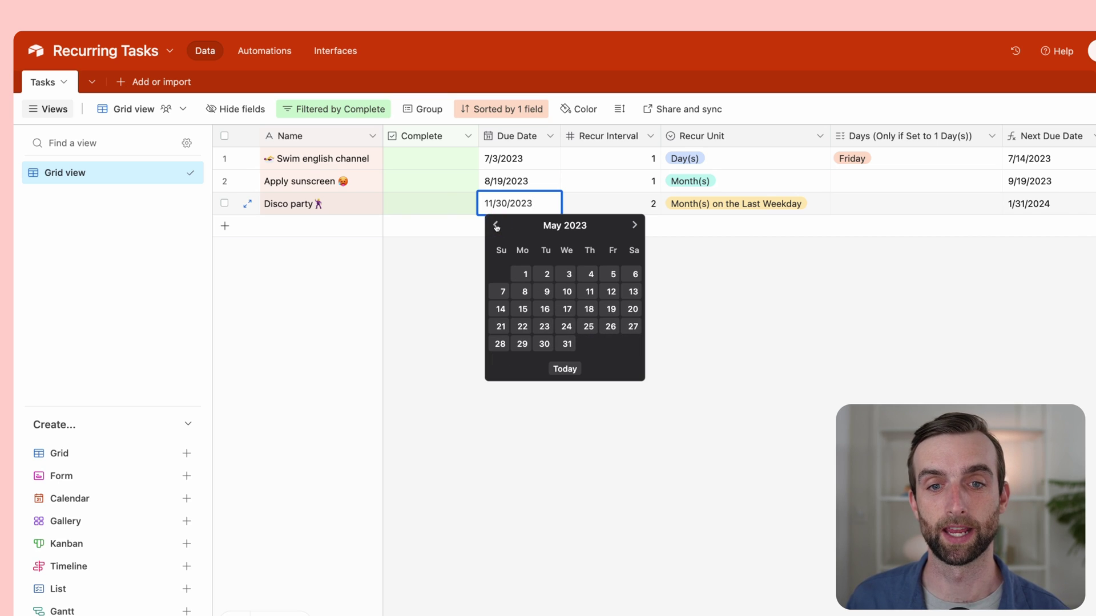
left_click(525, 275)
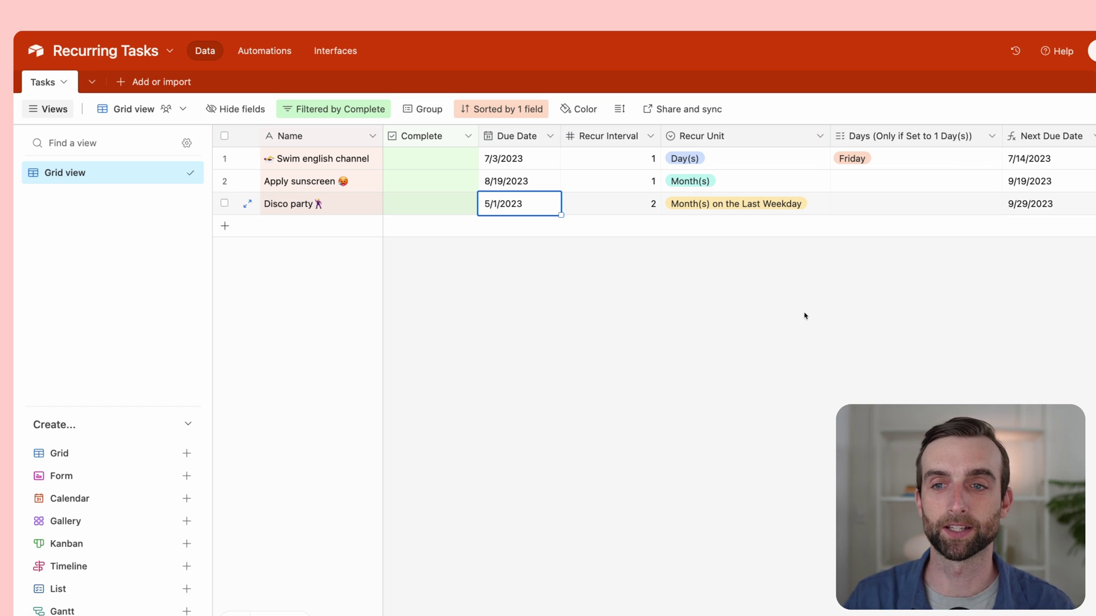
left_click(543, 285)
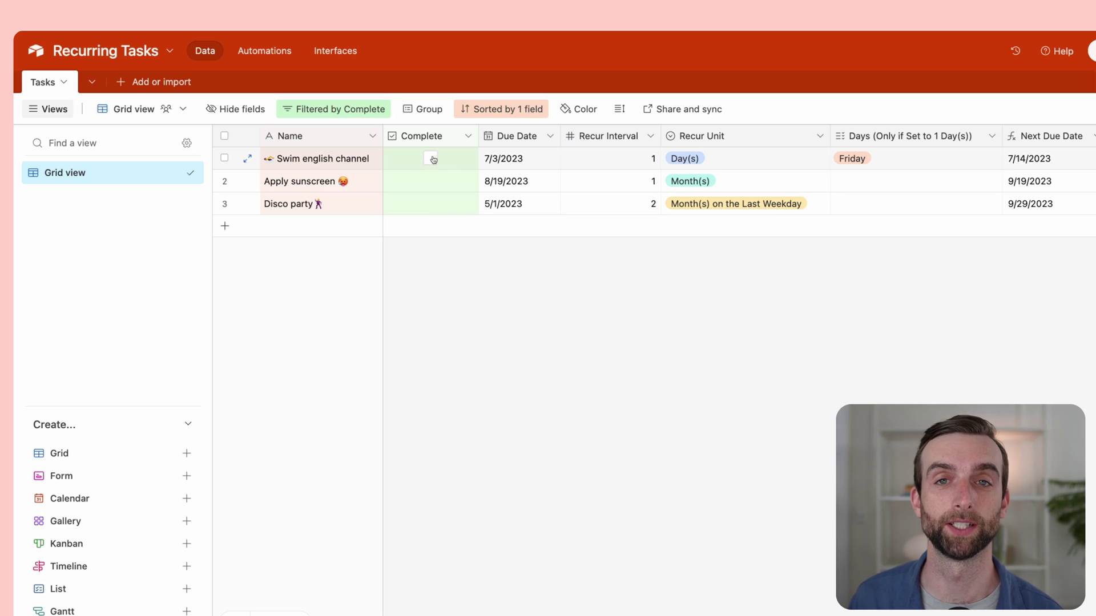
- Delete the Complete filter condition so all 11 tasks show, then check Swim english channel complete
left_click(337, 109)
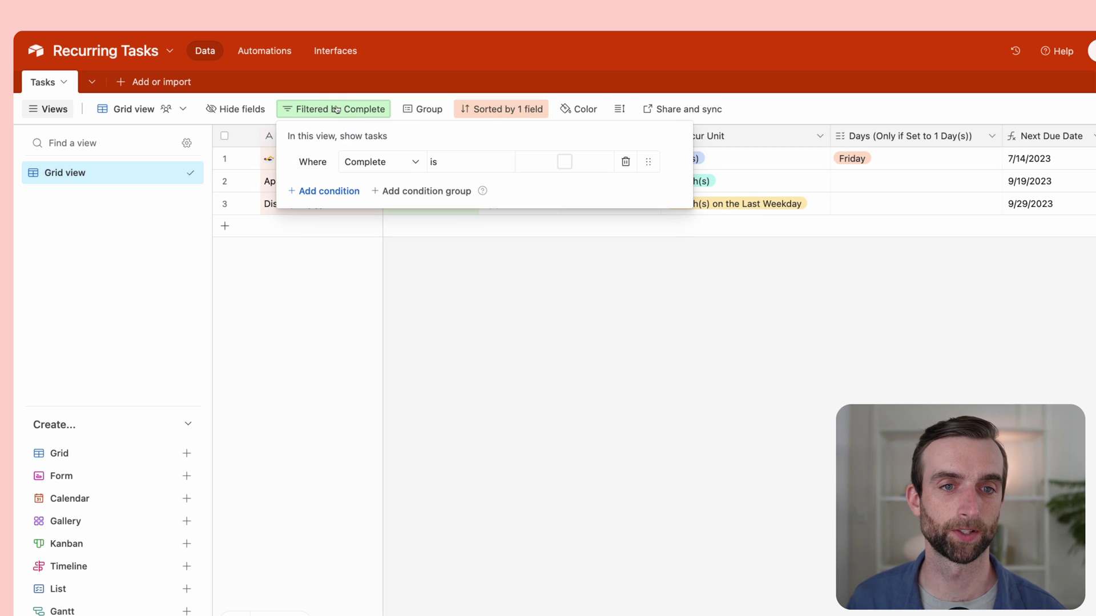
left_click(624, 162)
left_click(588, 463)
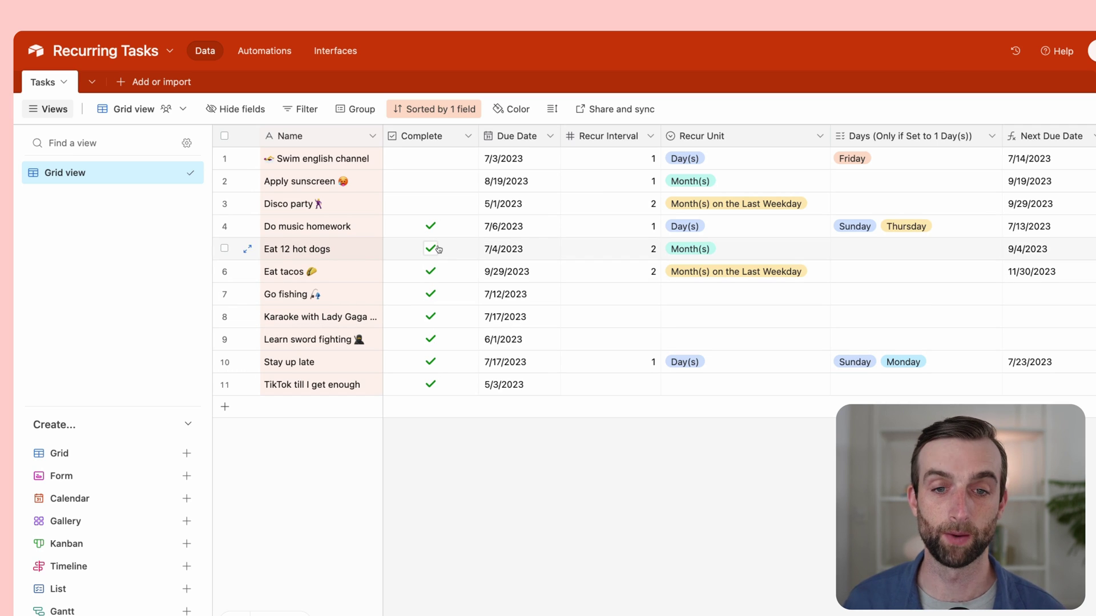
left_click(432, 162)
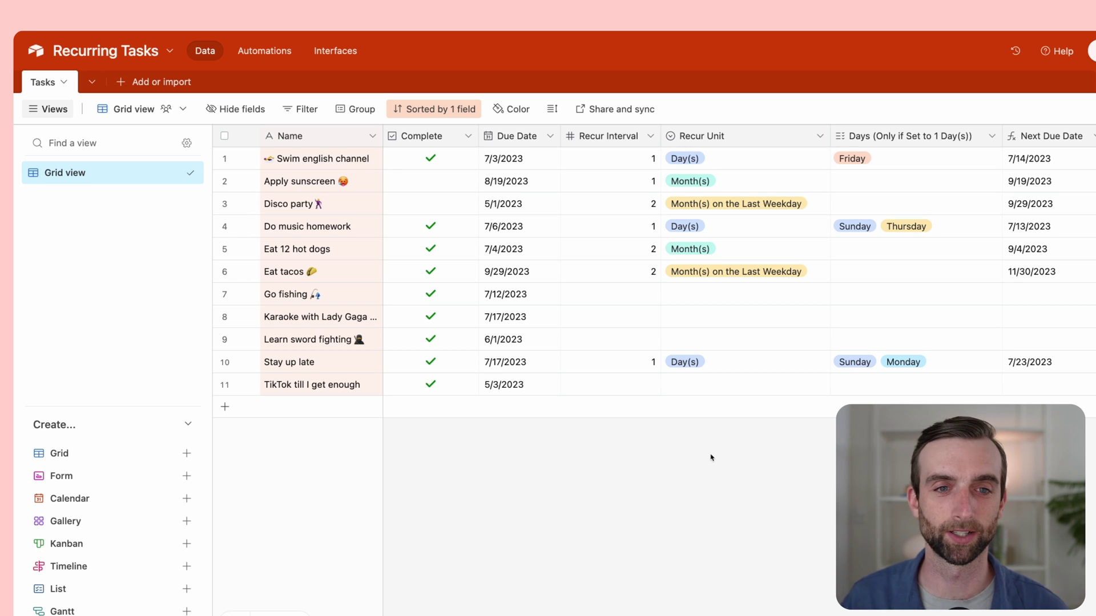
- Create a new automation named 'Create Recurring Task'
left_click(264, 52)
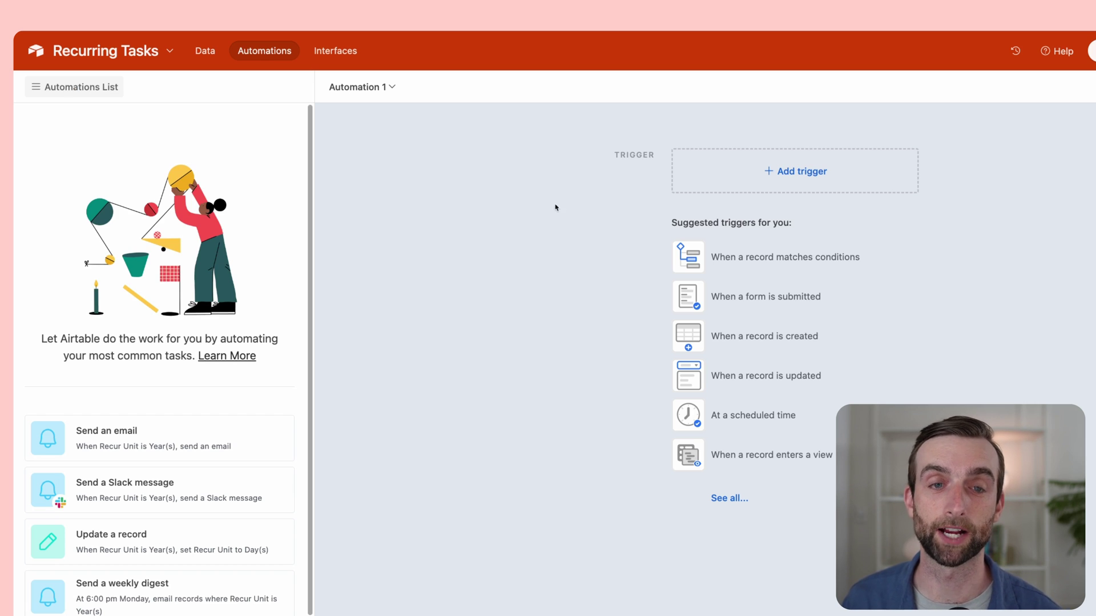
left_click(347, 85)
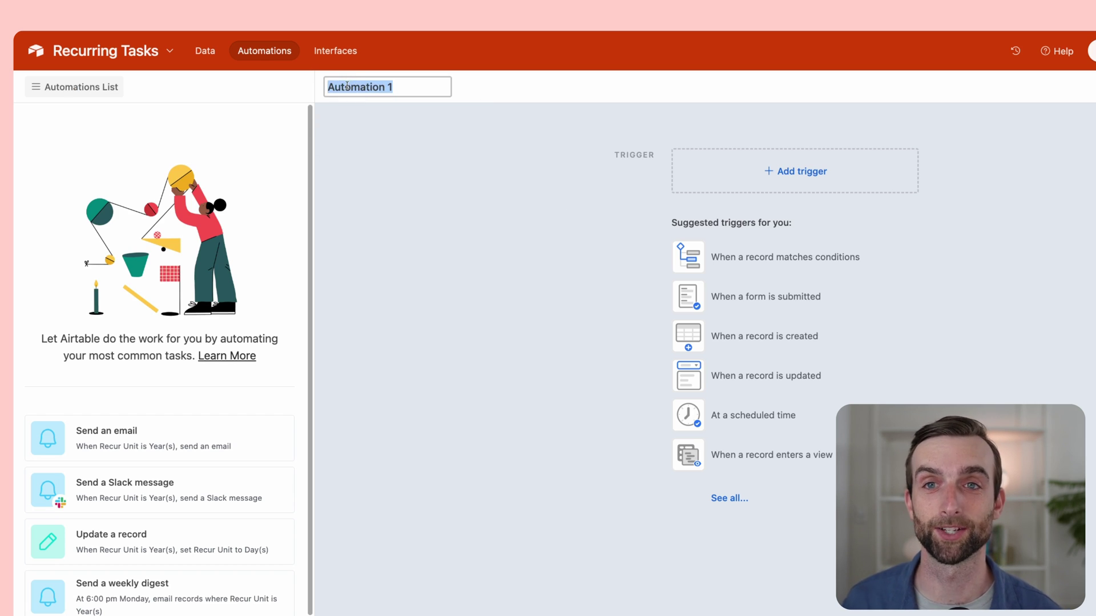
type("C")
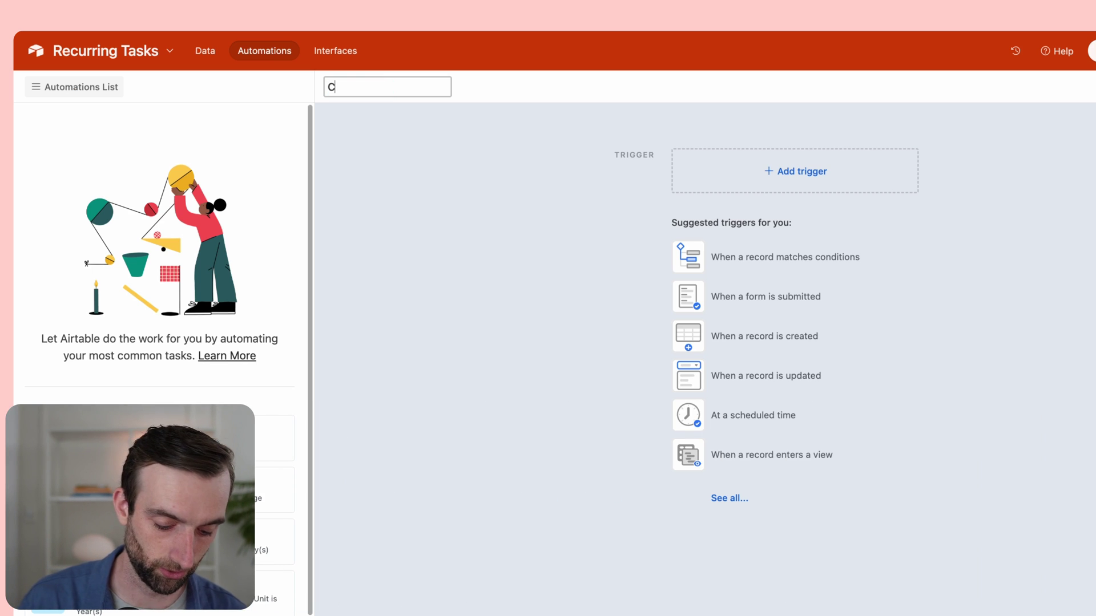
type("reate R")
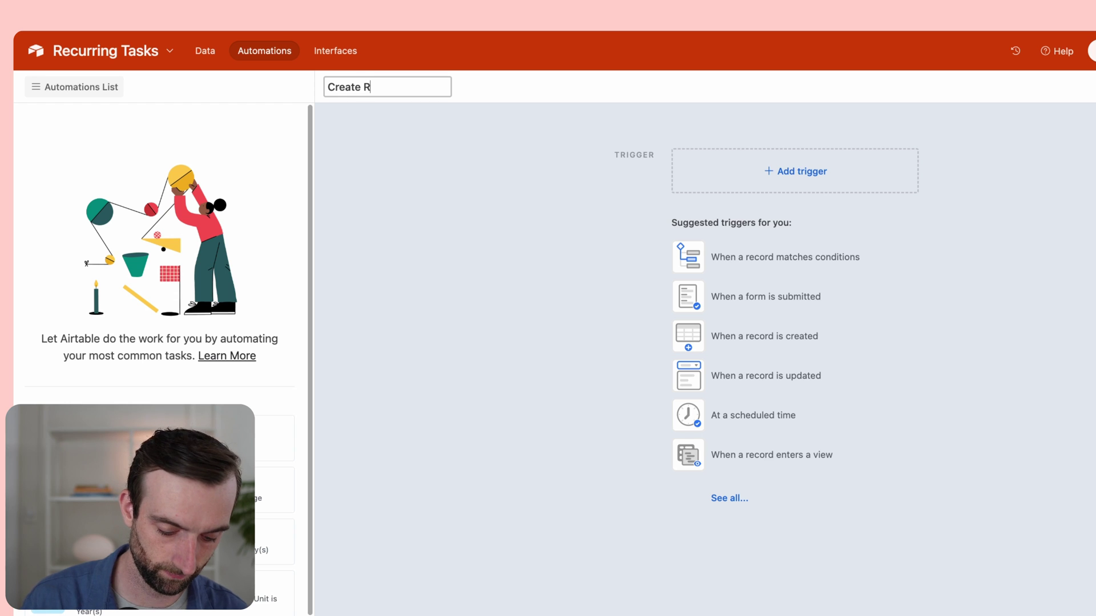
type("ecurring Task")
key("Return")
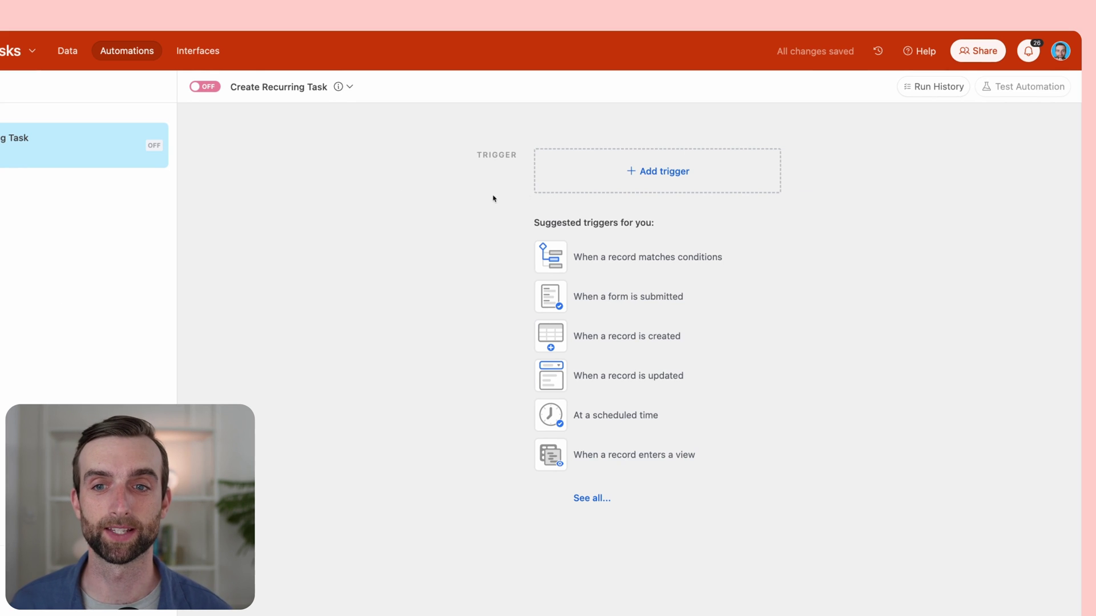
- Set the trigger to 'When record matches conditions' on Tasks with condition Complete is checked
left_click(665, 172)
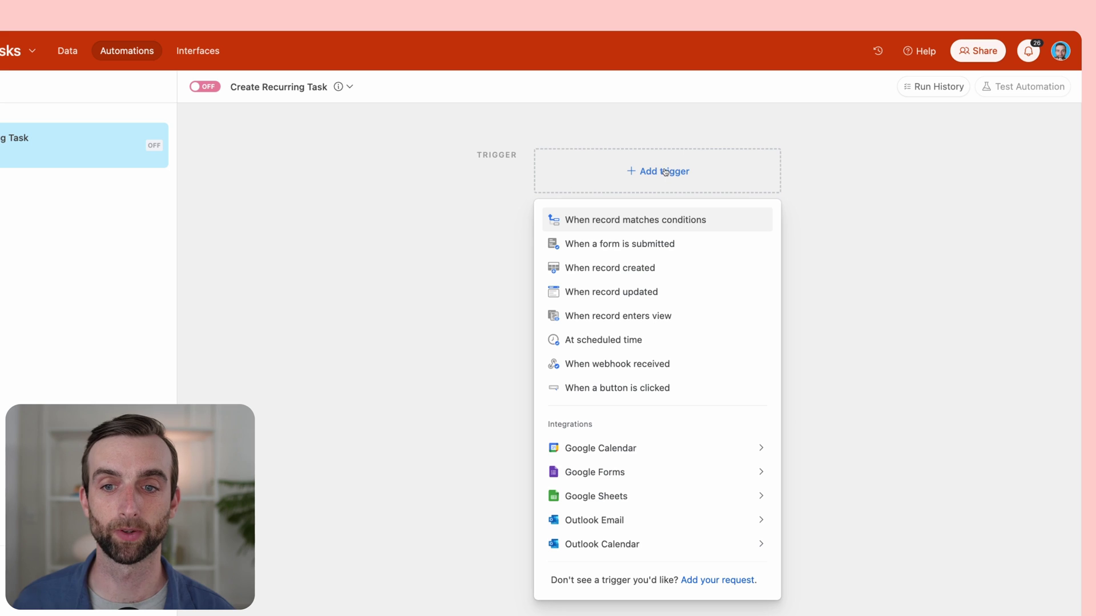
left_click(622, 226)
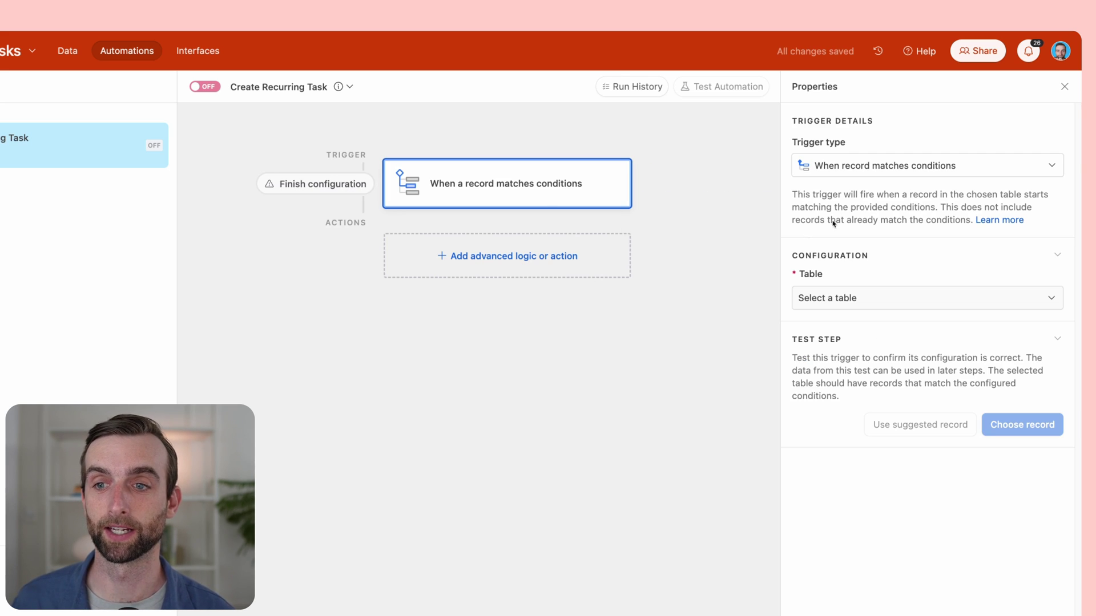
left_click(852, 301)
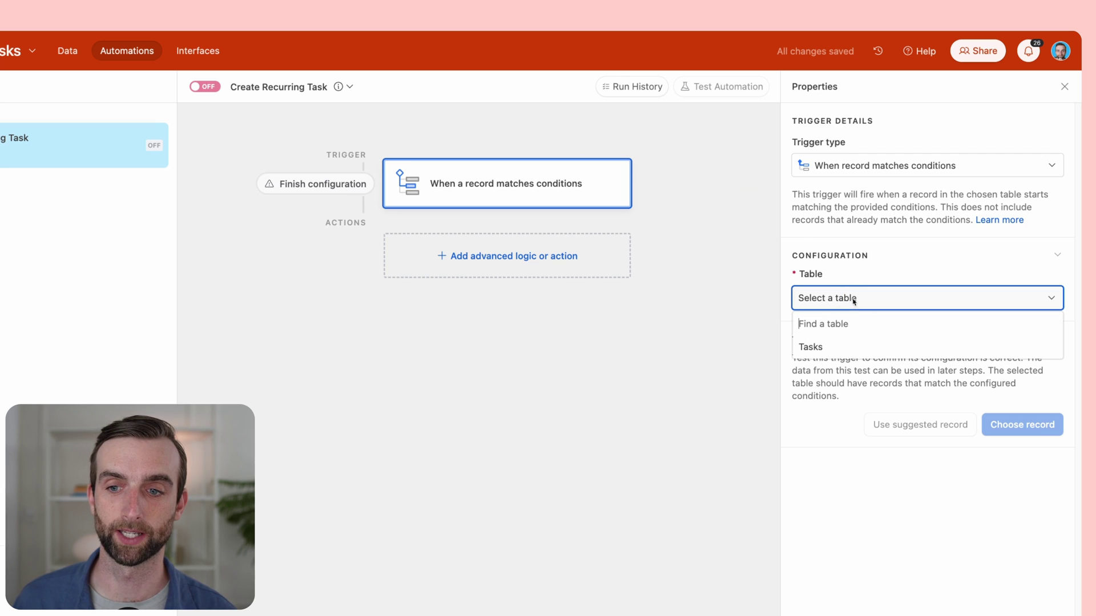
left_click(811, 349)
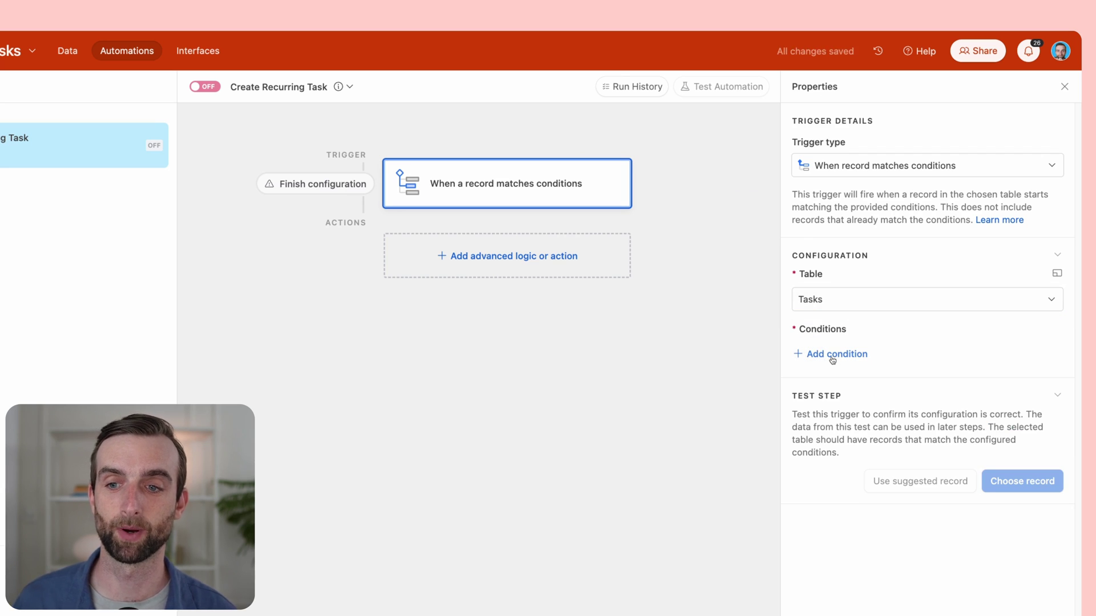
left_click(832, 355)
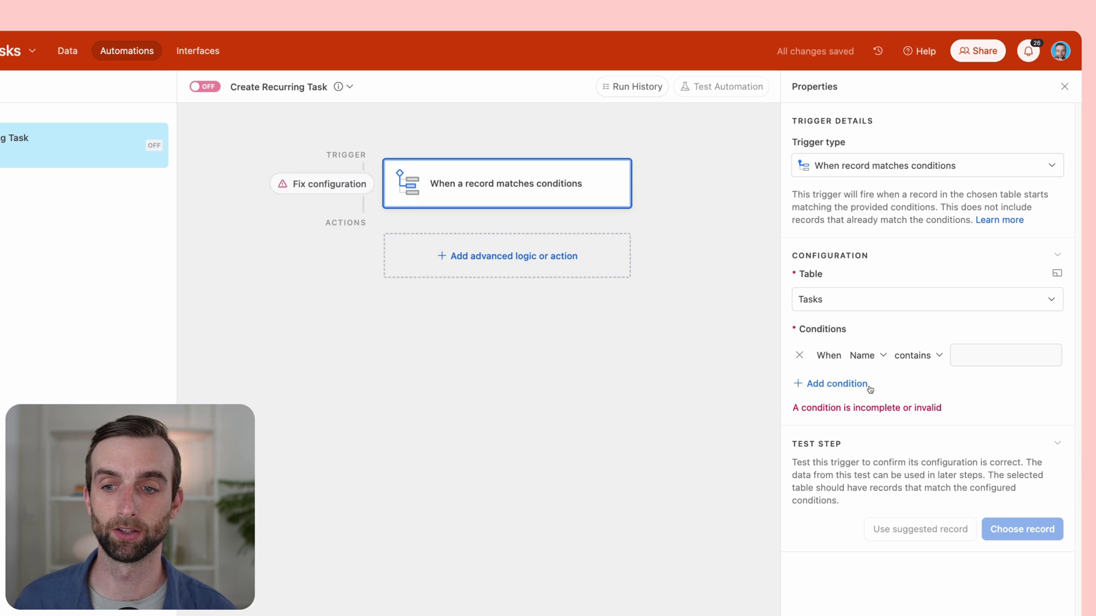
left_click(862, 355)
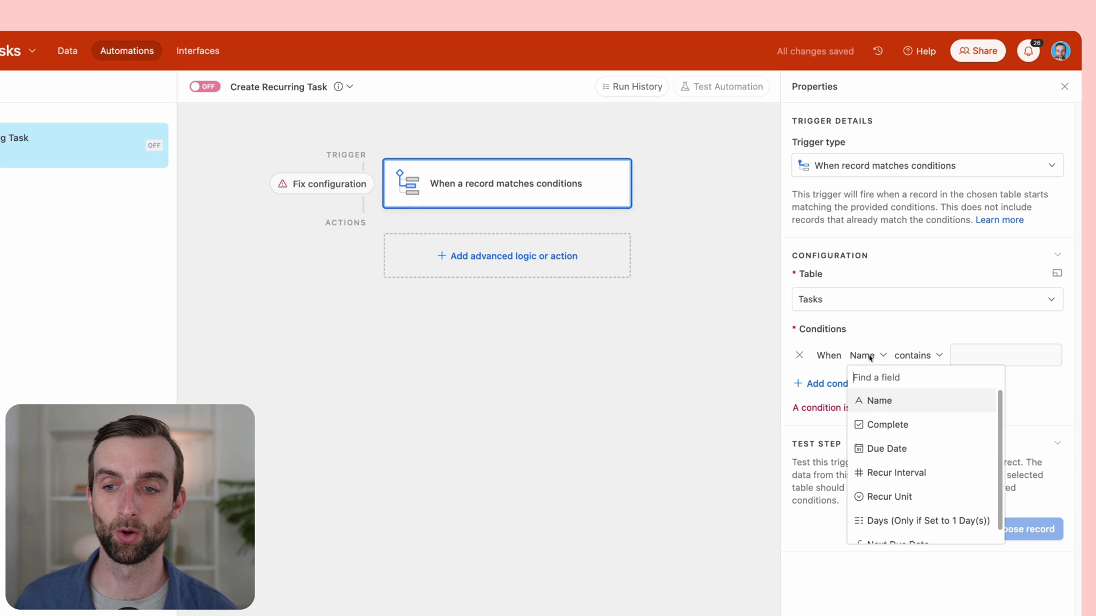
left_click(906, 425)
left_click(939, 355)
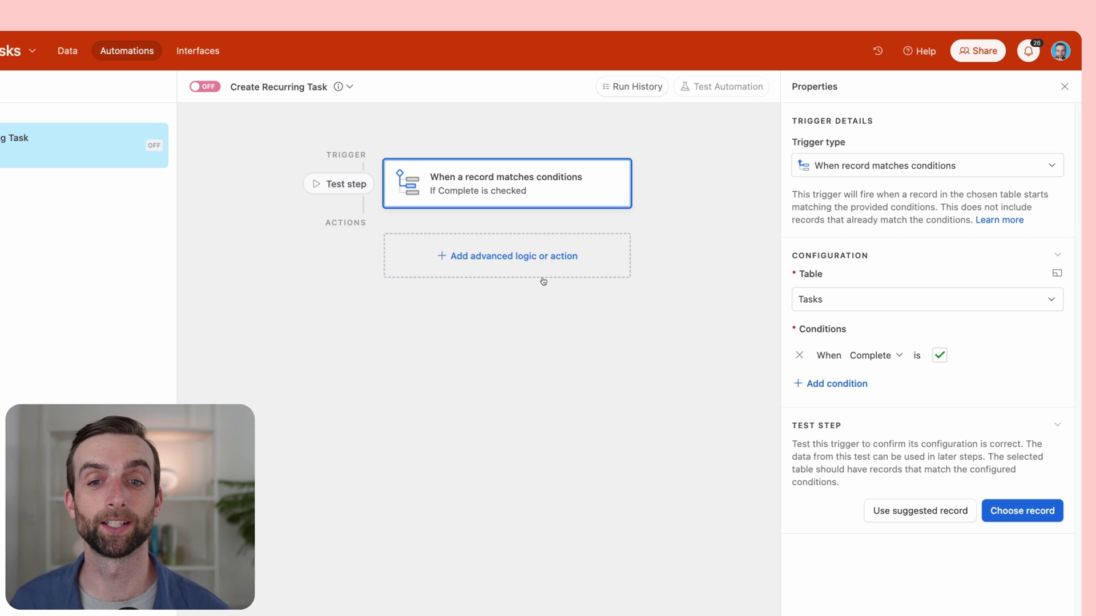
- Add a Create record action in Tasks whose Name is taken from the triggering record's Name
left_click(533, 261)
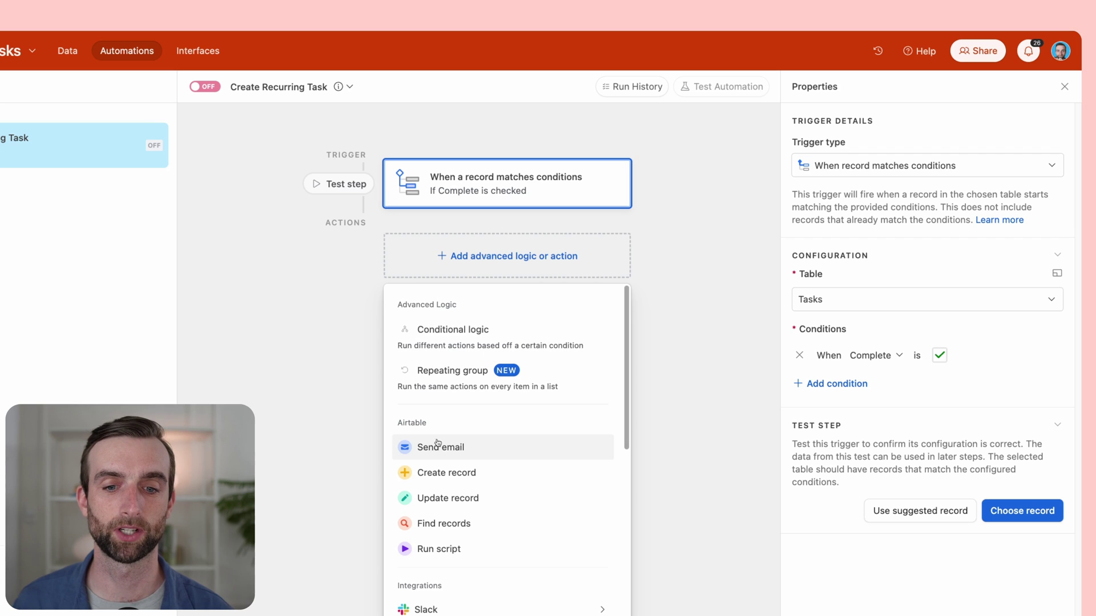
left_click(512, 473)
left_click(893, 398)
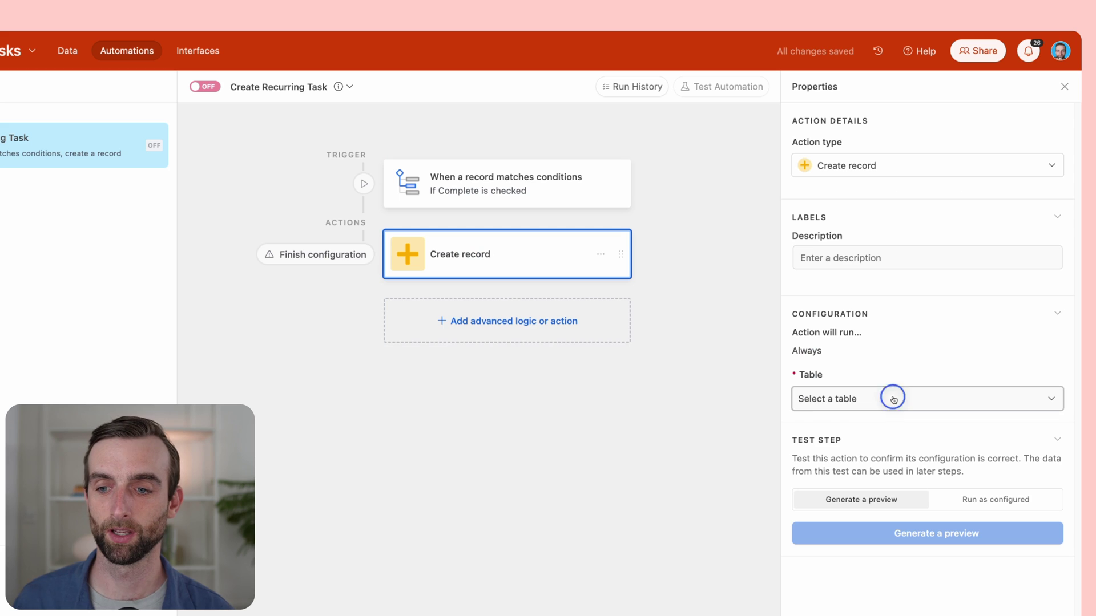
left_click(835, 450)
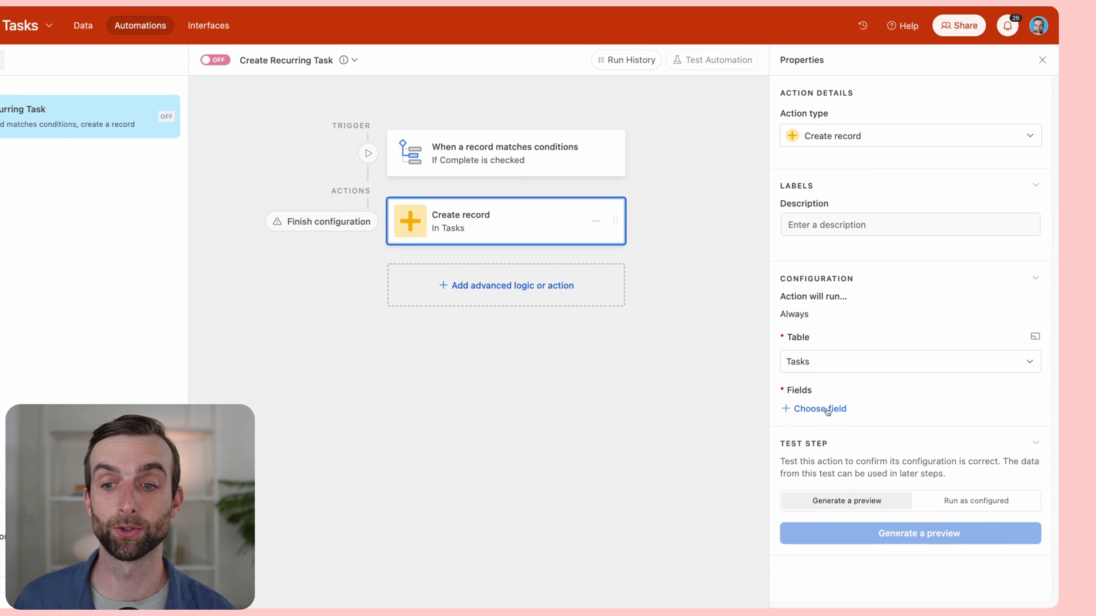
left_click(835, 409)
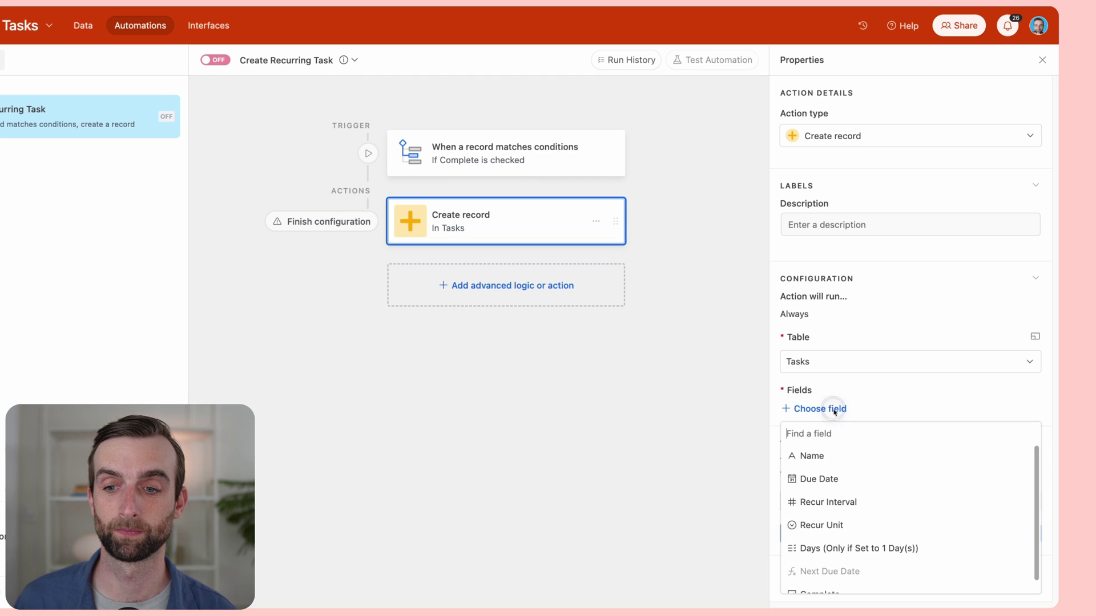
left_click(861, 457)
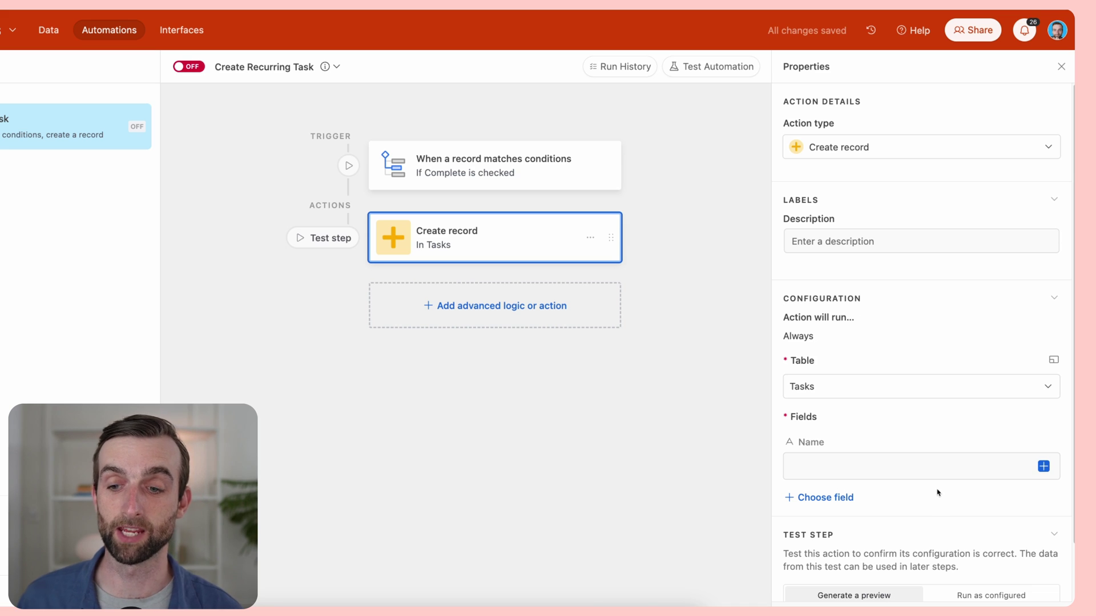
left_click(1044, 467)
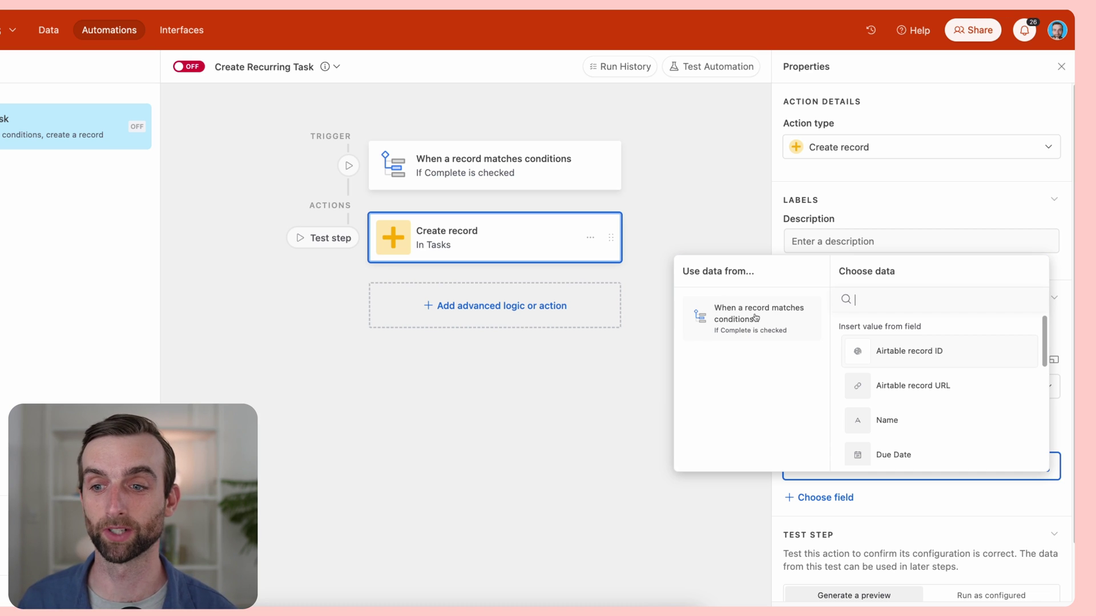
left_click(925, 425)
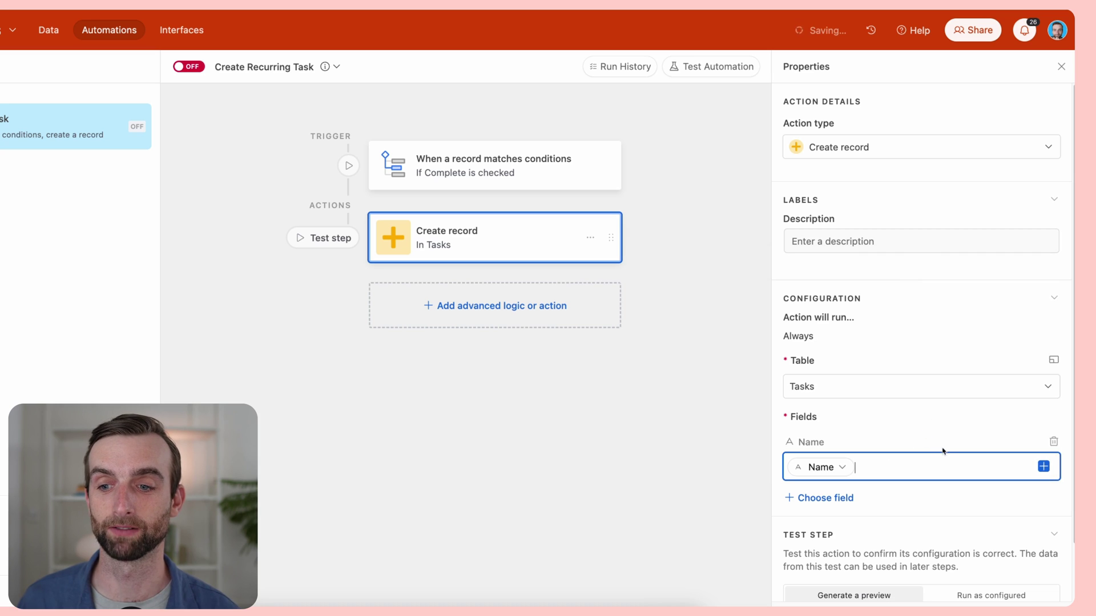
- Set the new record's Due Date dynamically from the task's Next Due Date
left_click(837, 505)
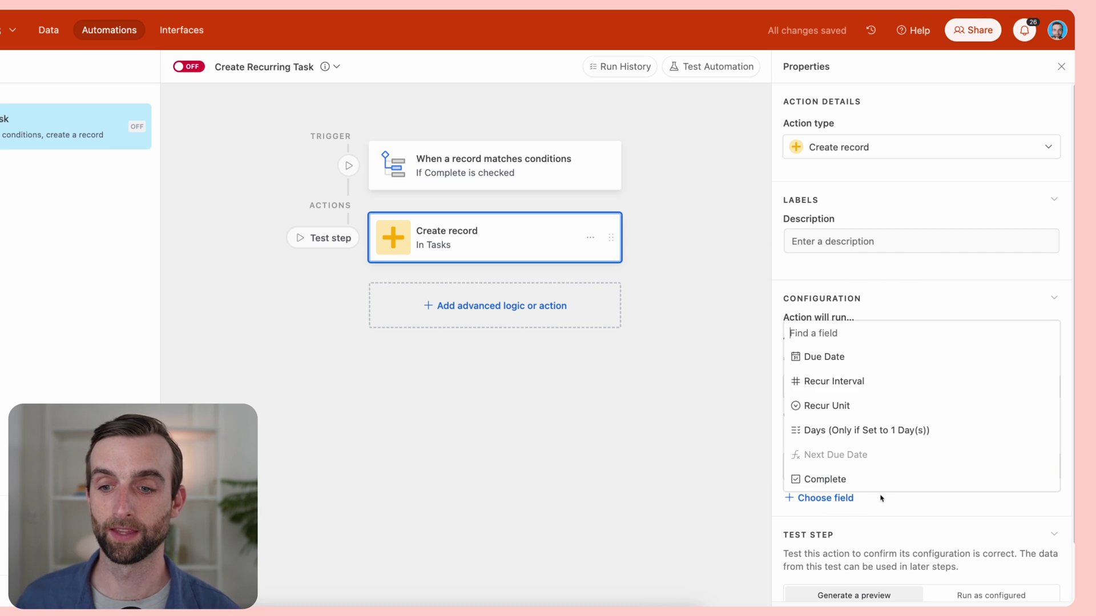
left_click(826, 358)
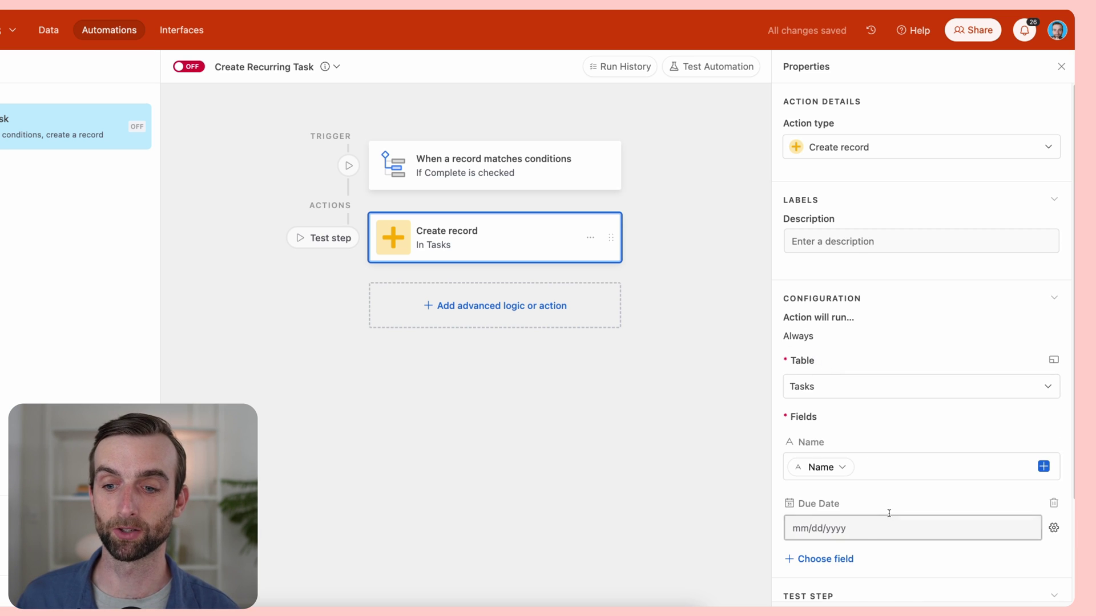
scroll(891, 513, "down", 3)
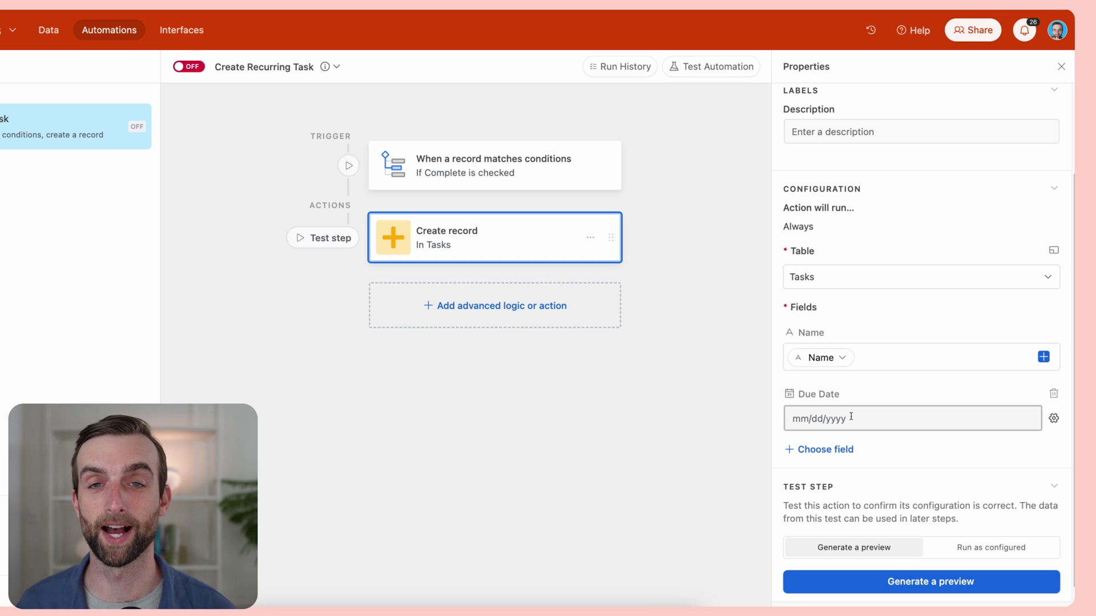
left_click(1051, 421)
left_click(938, 533)
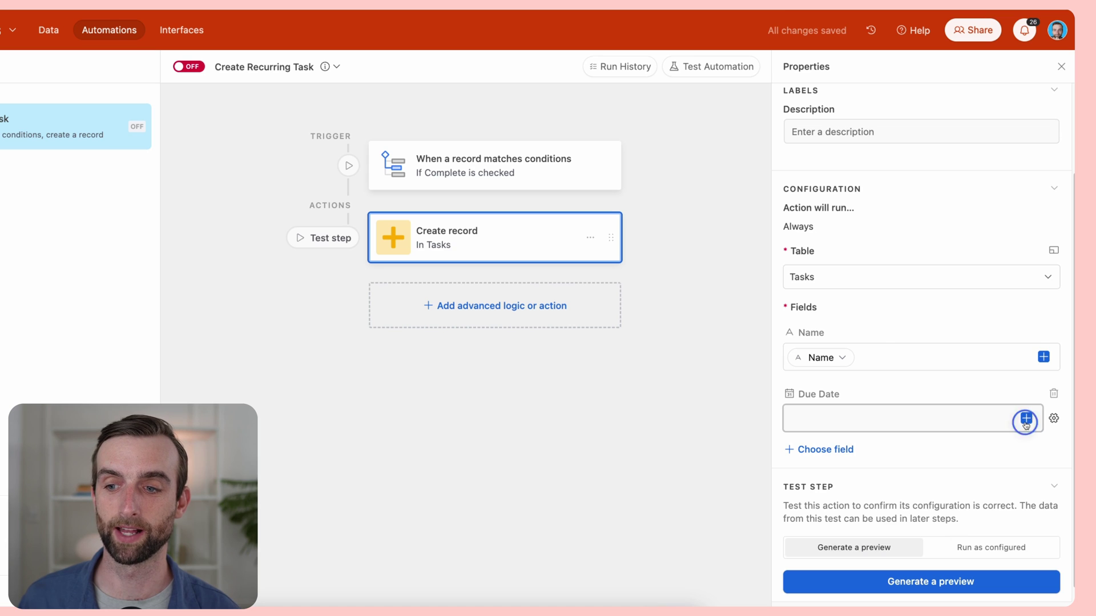
left_click(1026, 418)
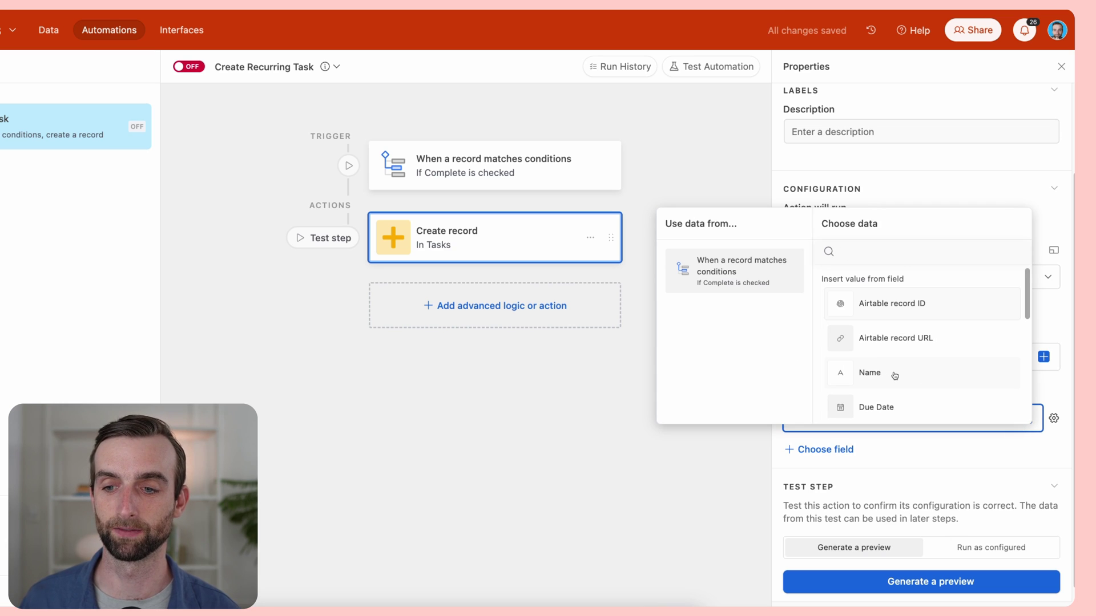
scroll(895, 375, "down", 5)
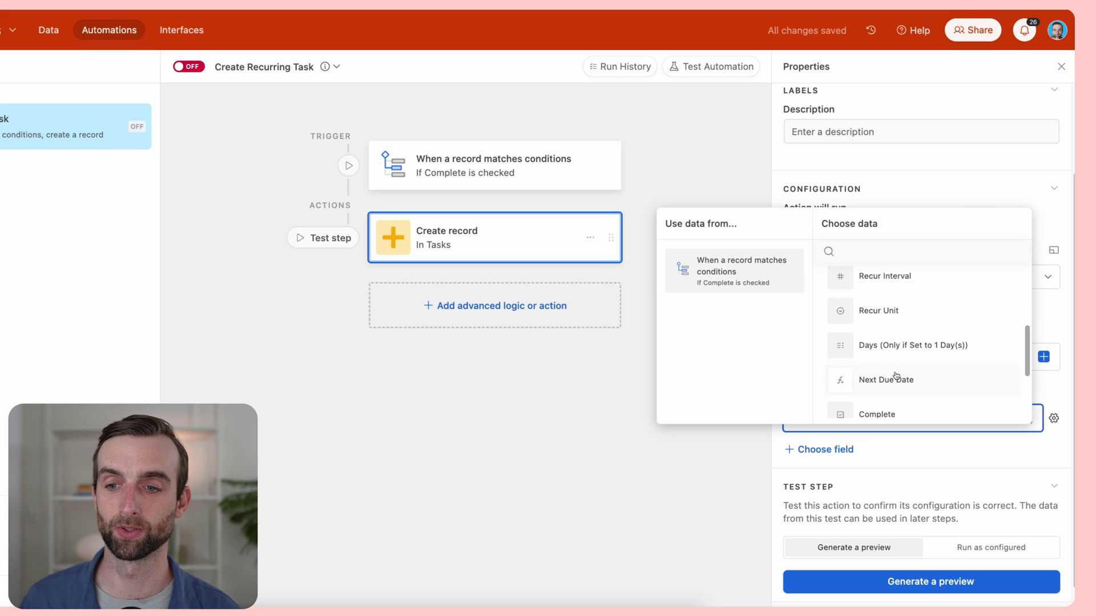
left_click(895, 377)
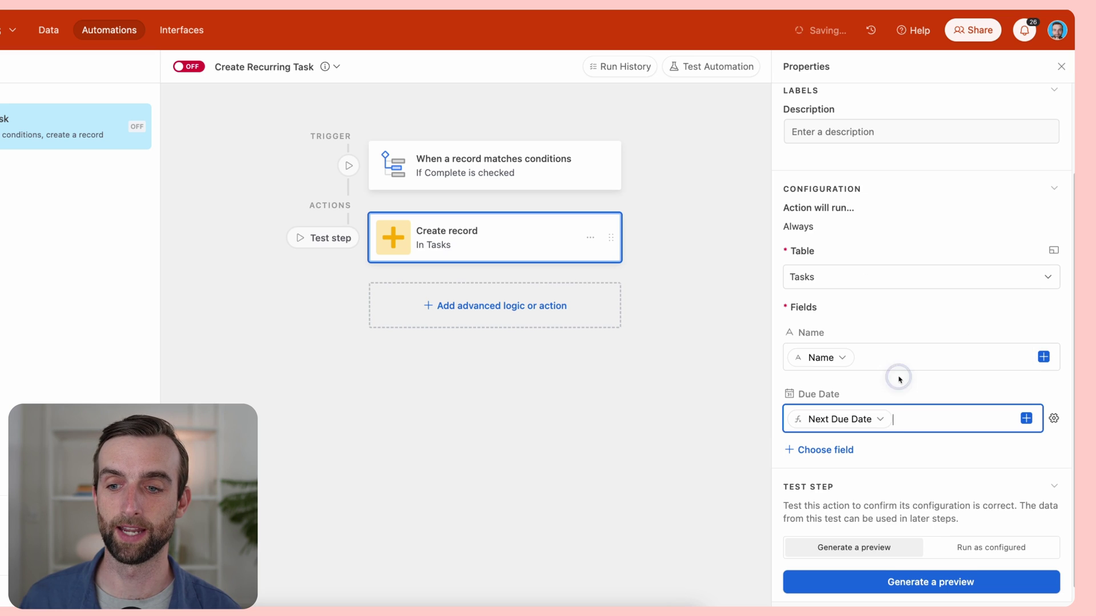
- Fill the new record's Recur Interval dynamically from the task's Recur Interval
left_click(834, 451)
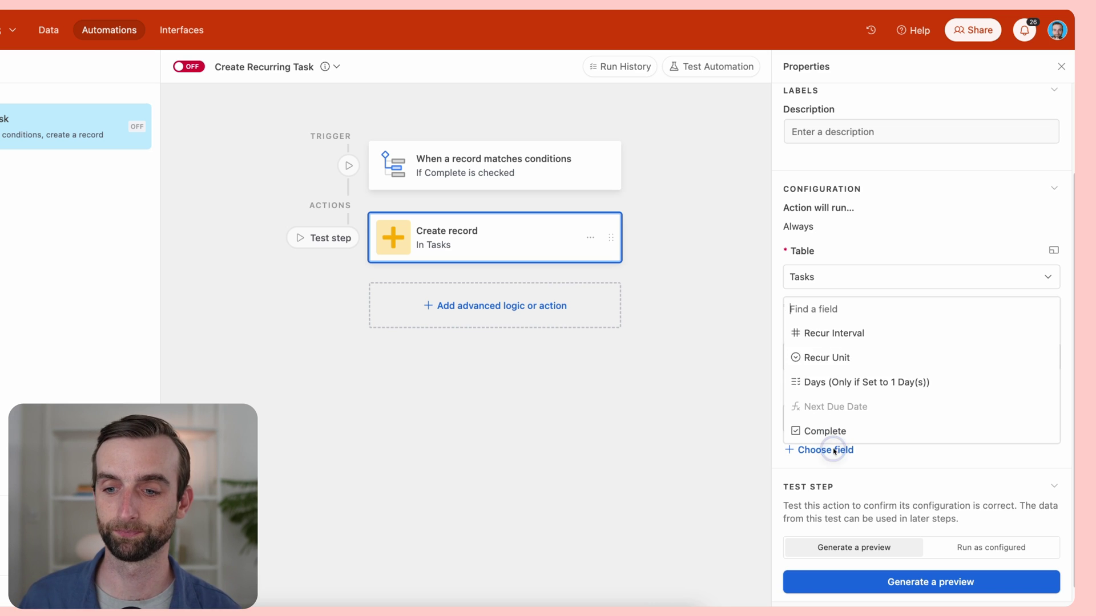
left_click(833, 332)
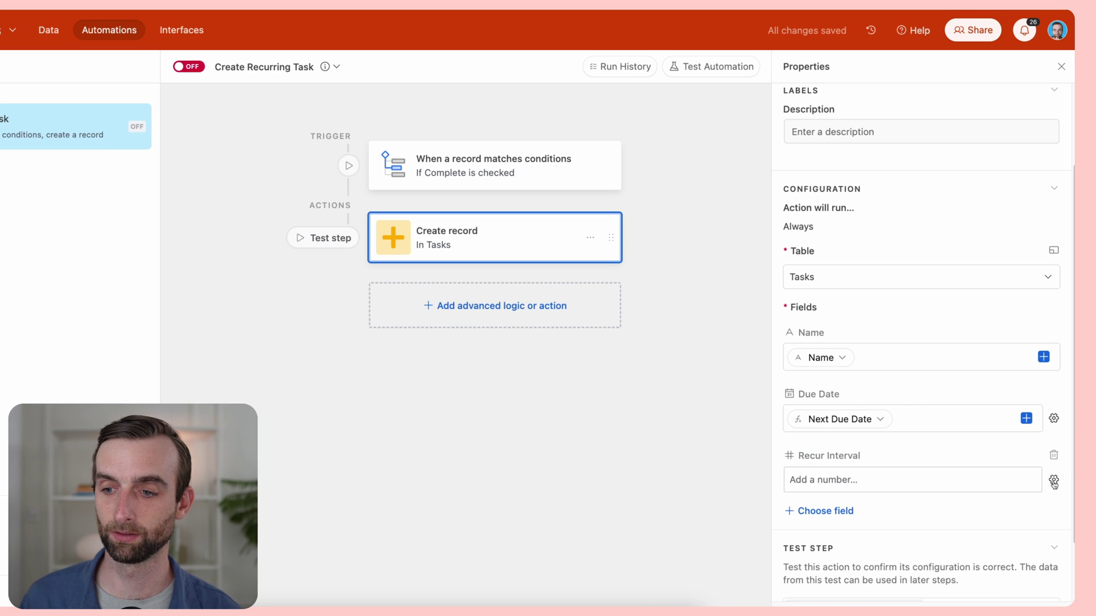
left_click(1054, 480)
left_click(995, 437)
left_click(1026, 479)
scroll(924, 434, "down", 2)
scroll(924, 434, "down", 2)
left_click(922, 439)
- Fill the new record's Recur Unit dynamically from the task's Recur Unit
left_click(824, 517)
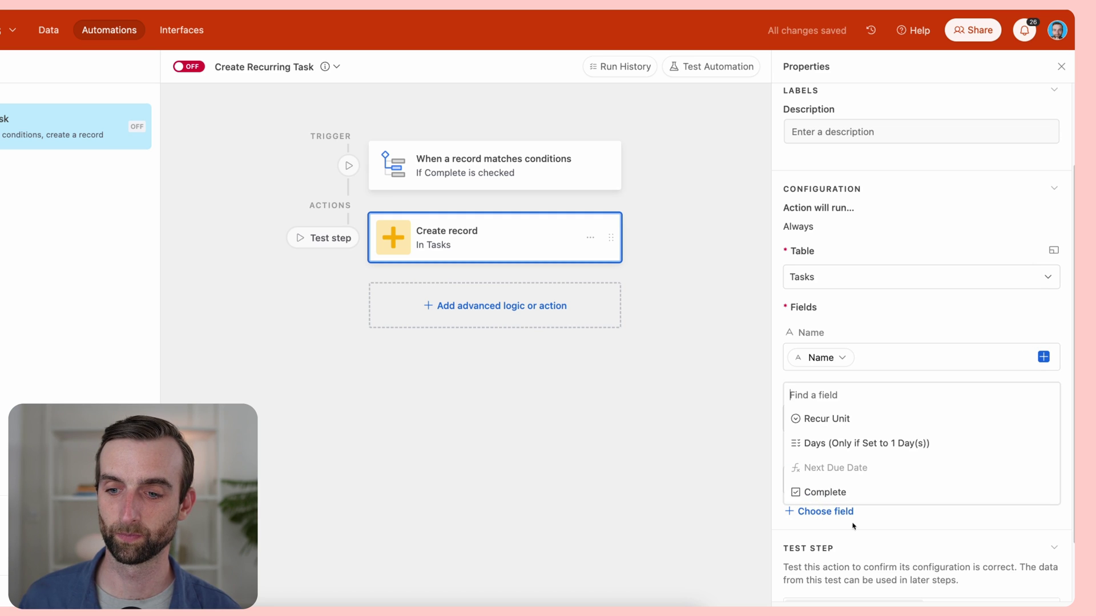
left_click(839, 424)
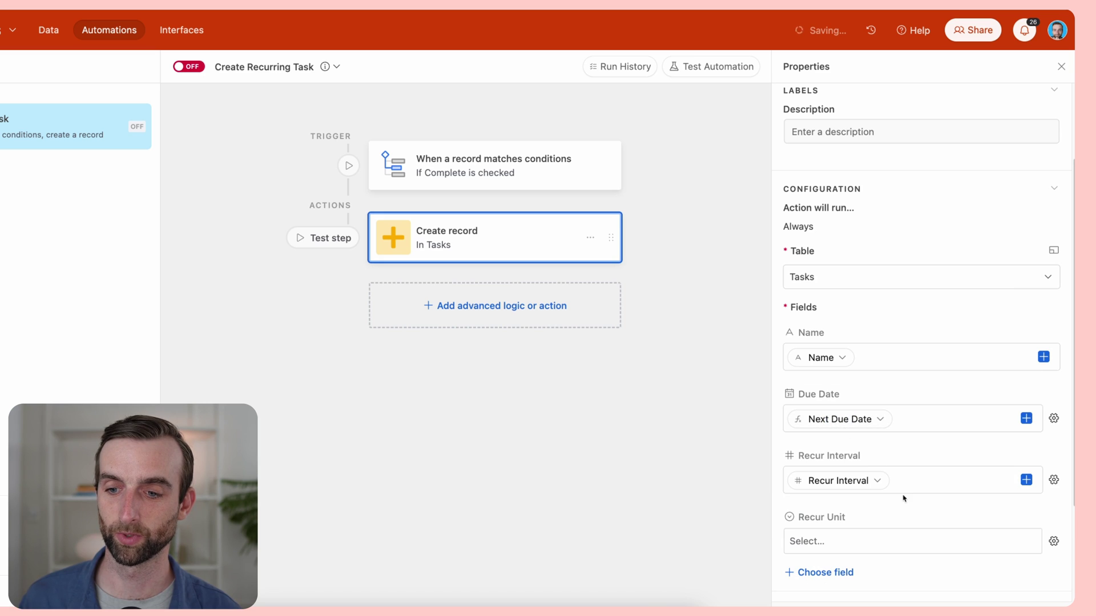
scroll(905, 497, "down", 3)
left_click(1053, 402)
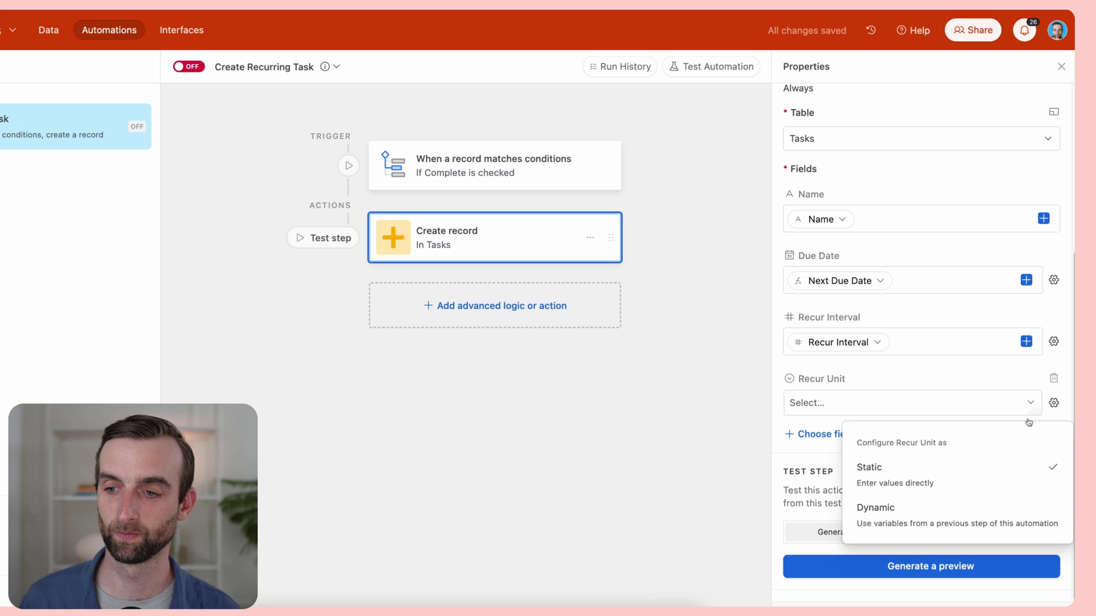
left_click(885, 515)
left_click(979, 421)
left_click(1026, 416)
scroll(855, 385, "down", 2)
scroll(855, 385, "down", 1)
left_click(896, 390)
- Fill the new record's Days dynamically from the triggering record's Days, then turn the automation on
left_click(839, 433)
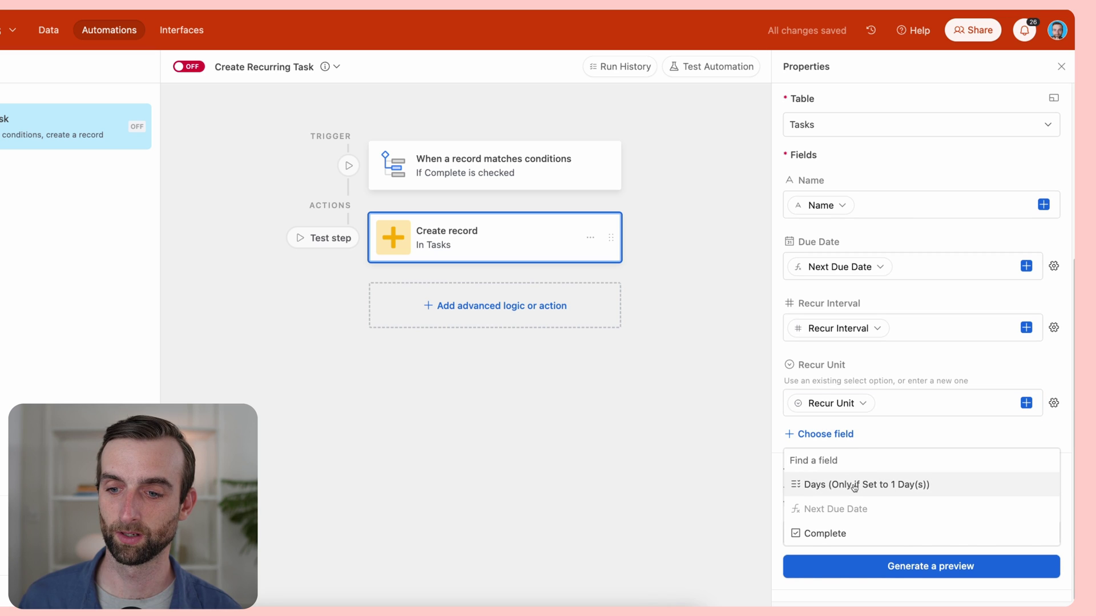
left_click(853, 485)
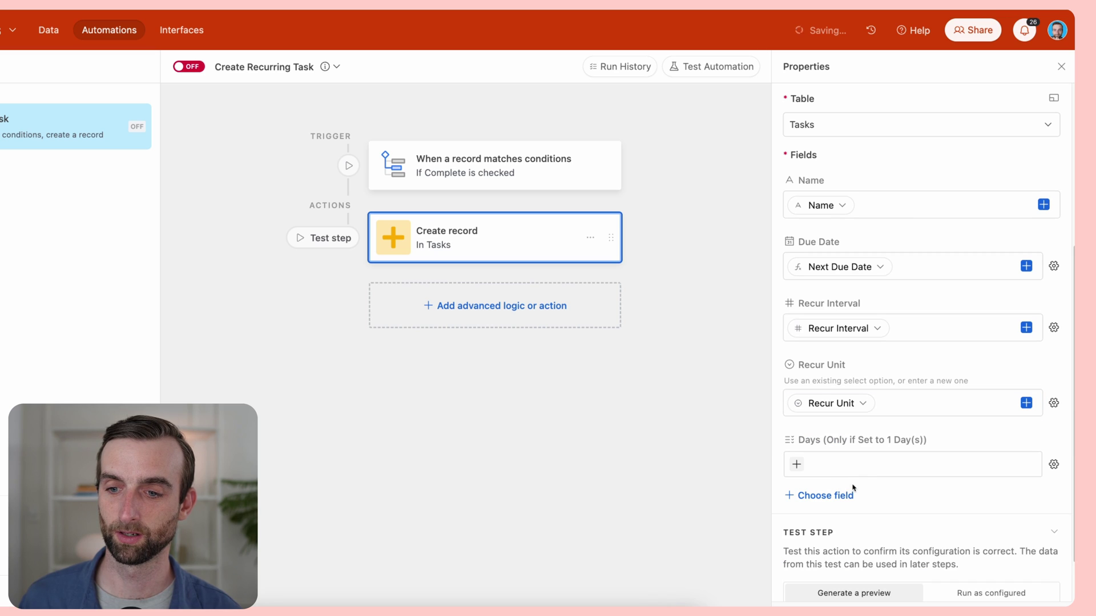
left_click(1055, 465)
left_click(966, 419)
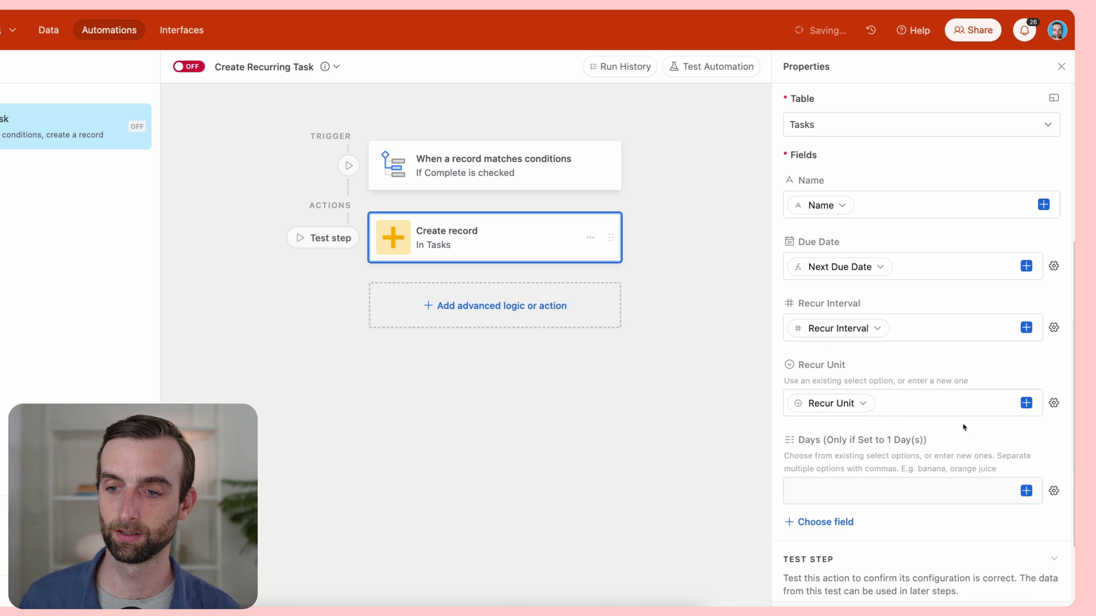
left_click(1026, 491)
scroll(907, 449, "down", 2)
scroll(907, 448, "down", 3)
left_click(906, 449)
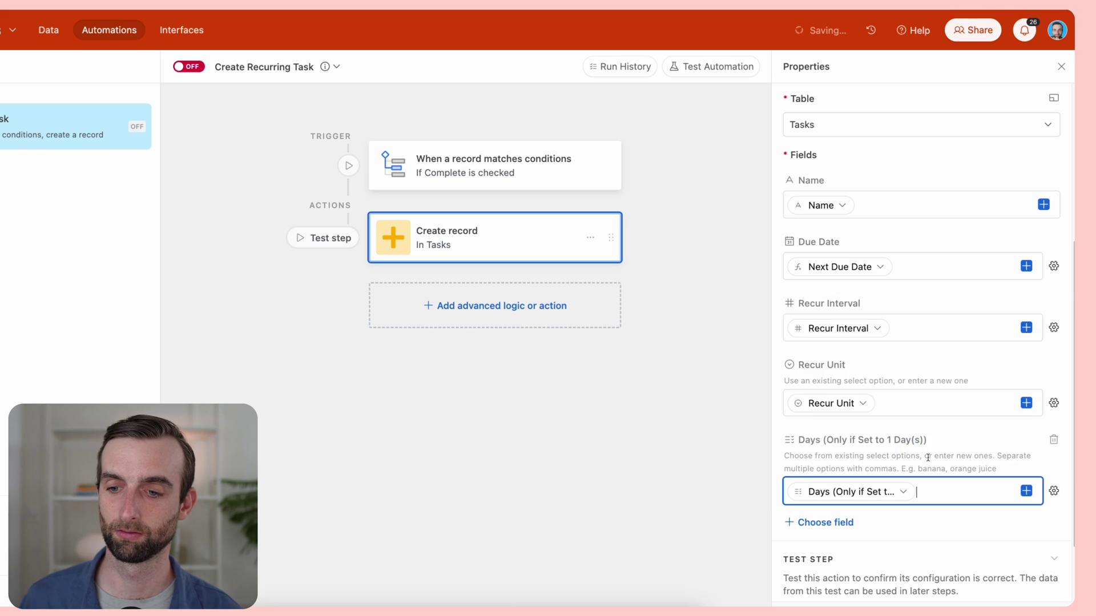
scroll(928, 458, "down", 2)
left_click(825, 435)
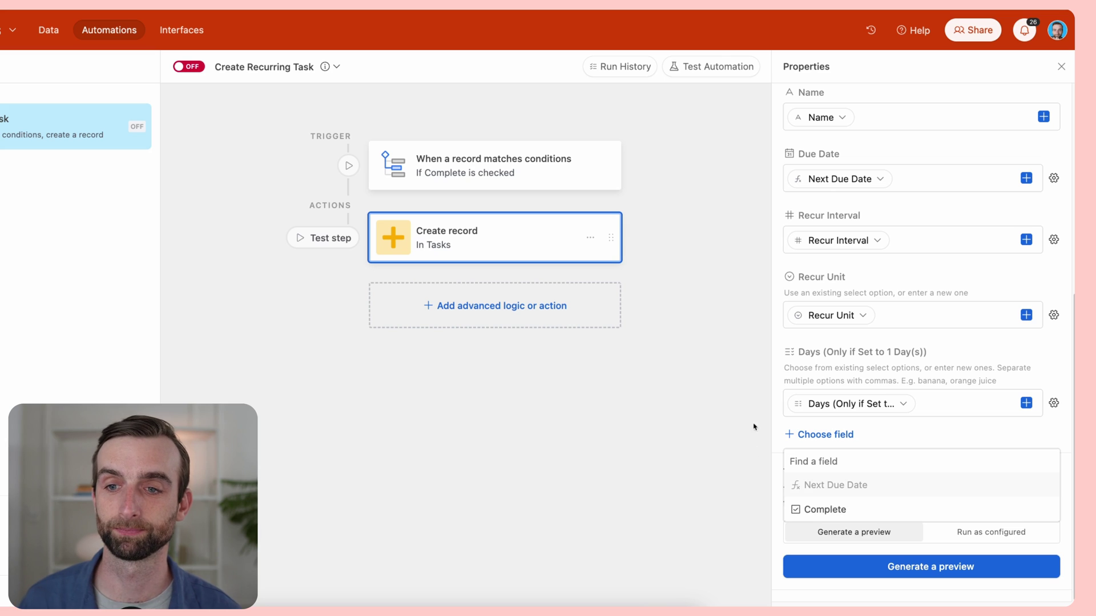
left_click(712, 197)
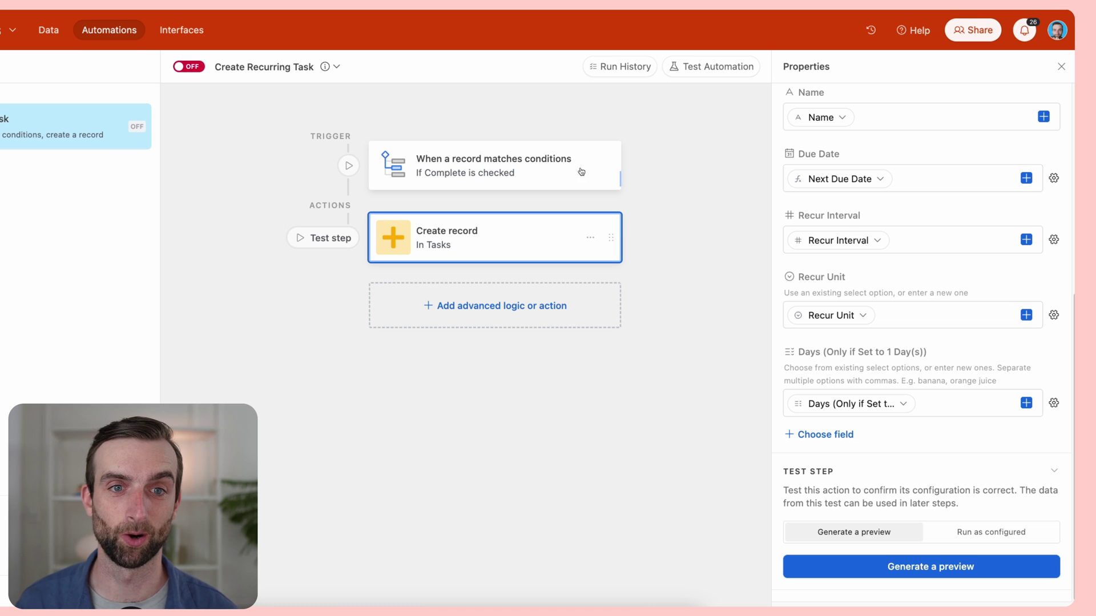
left_click(185, 66)
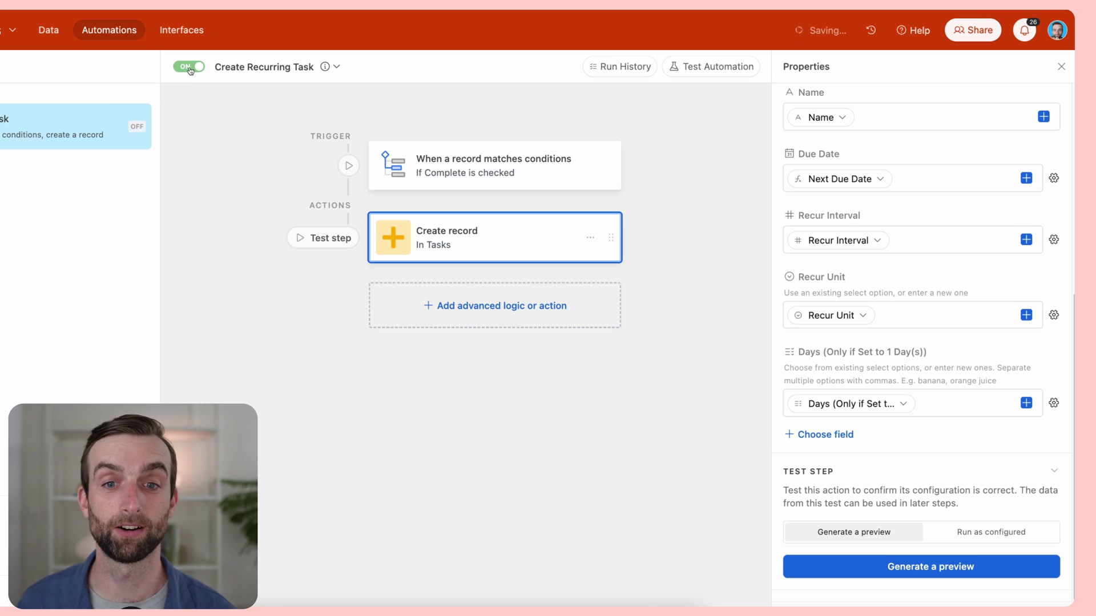
- Back in the Tasks table, fill-drag an unchecked Complete value to clear rows 1 through 11
left_click(49, 31)
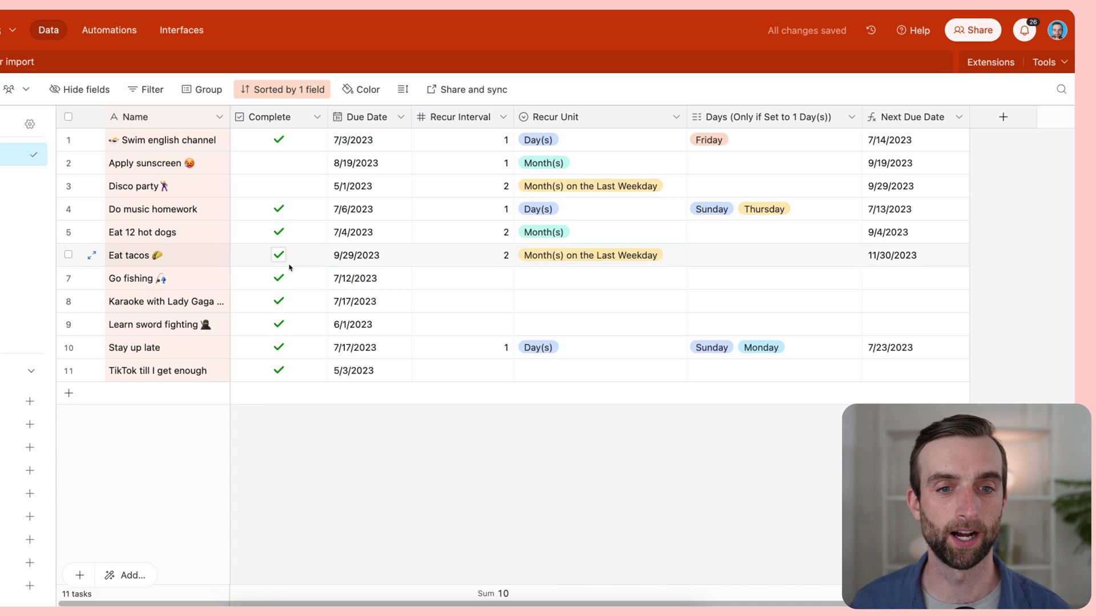
left_click(311, 172)
left_click_drag(328, 173, 317, 141)
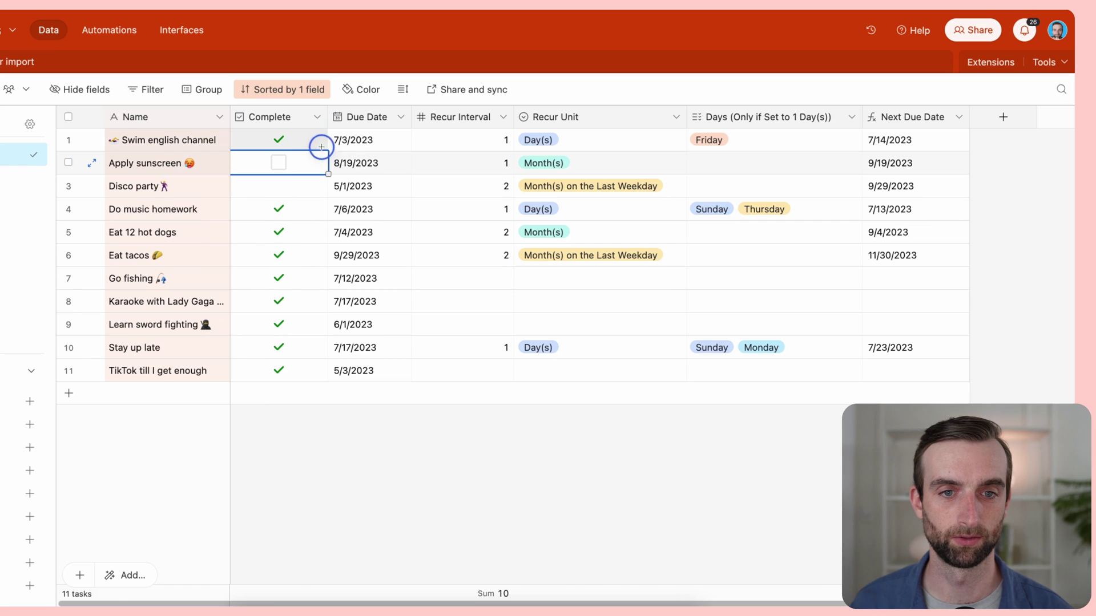
left_click(327, 197)
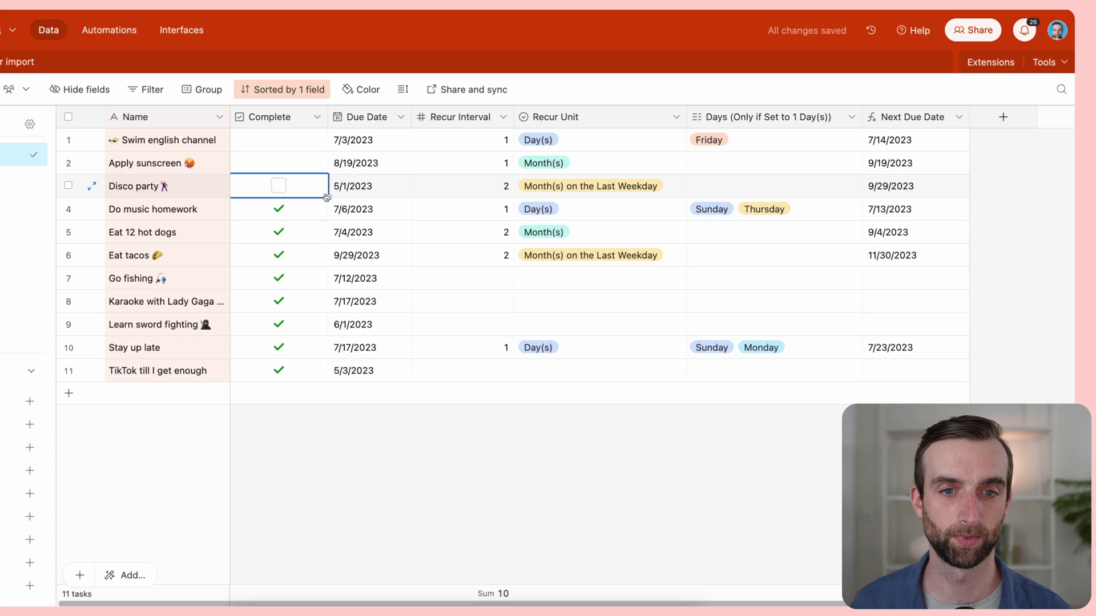
left_click_drag(328, 197, 323, 371)
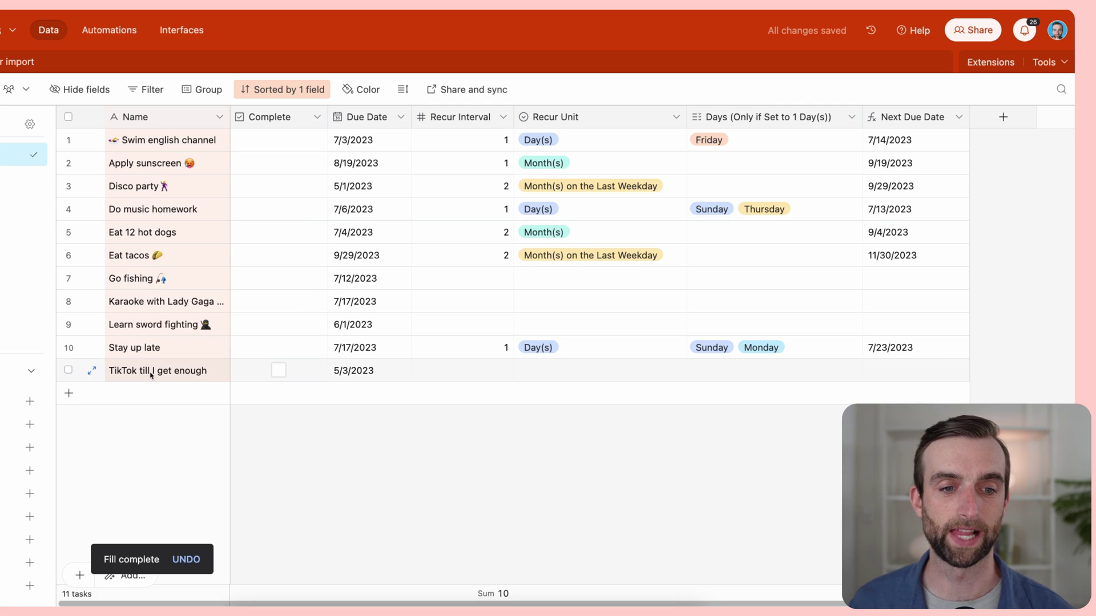
- Make TikTok till I get enough recur every 2 Week(s)
left_click(485, 374)
type("2")
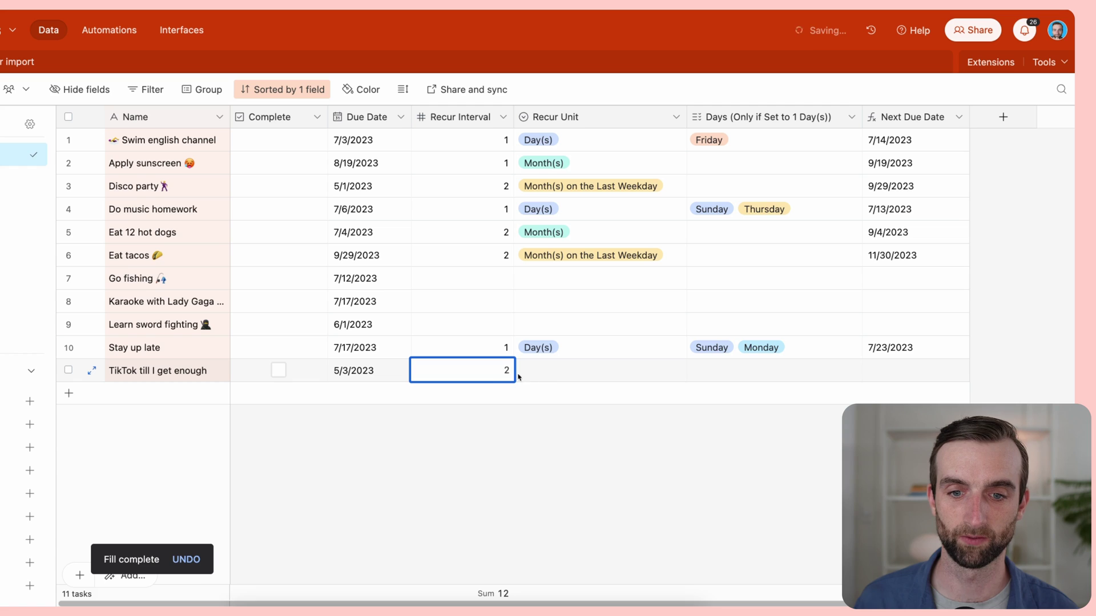
left_click(551, 373)
left_click(553, 372)
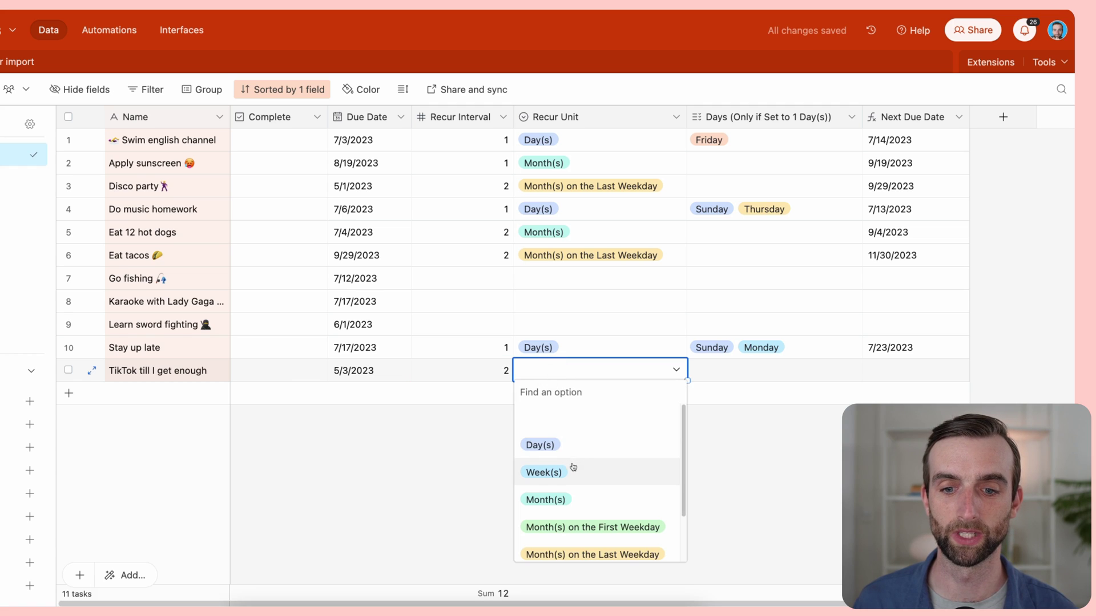
left_click(573, 467)
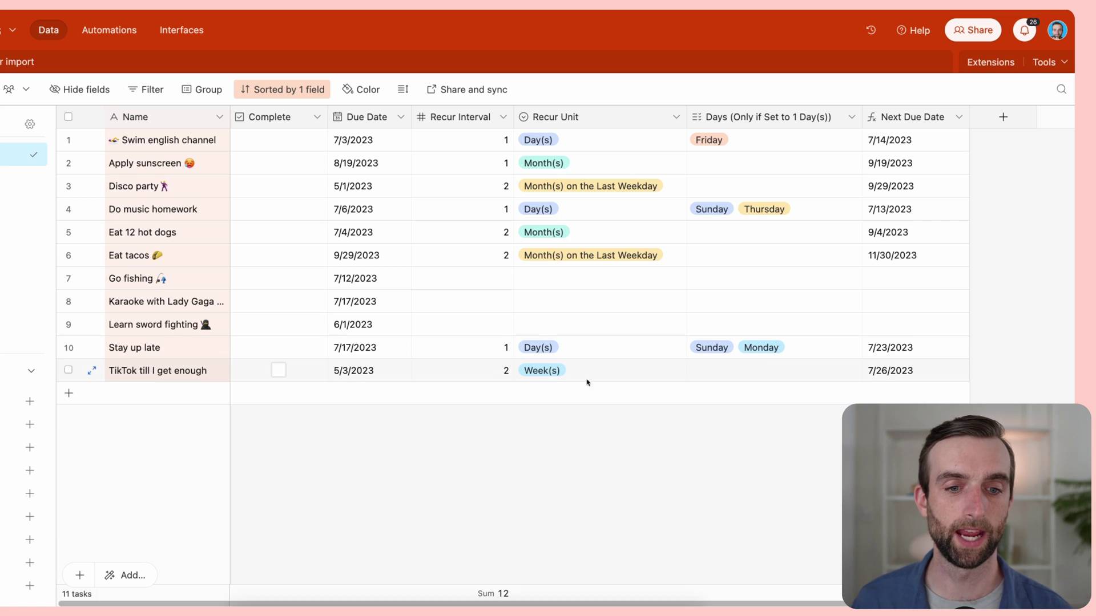
- Complete 'TikTok till I get enough' and check that the auto-created copy is due 7/26/2023
left_click(279, 370)
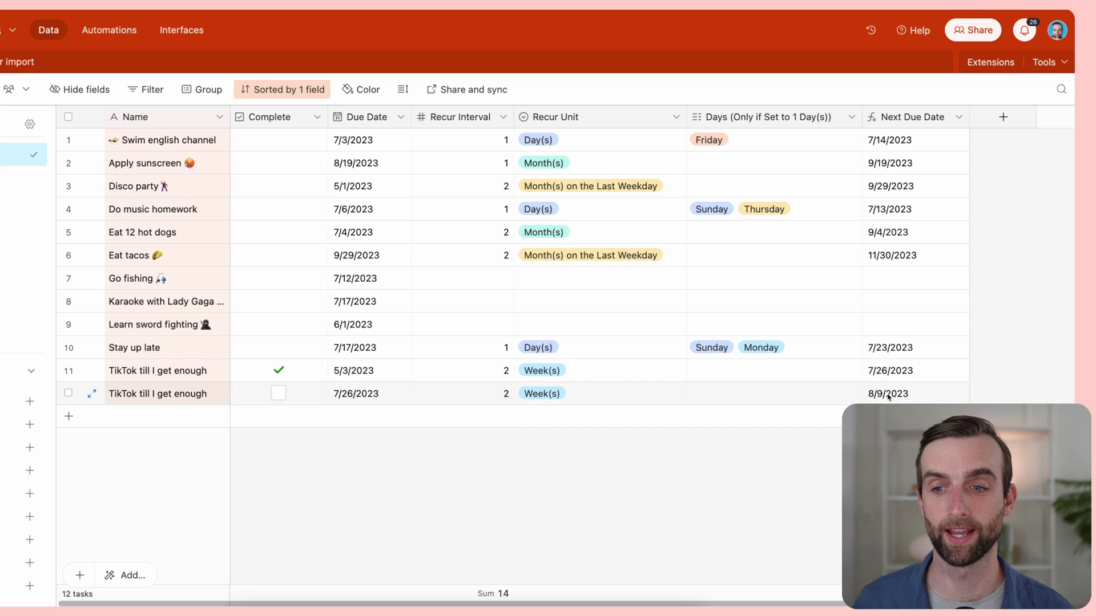
double_click(394, 397)
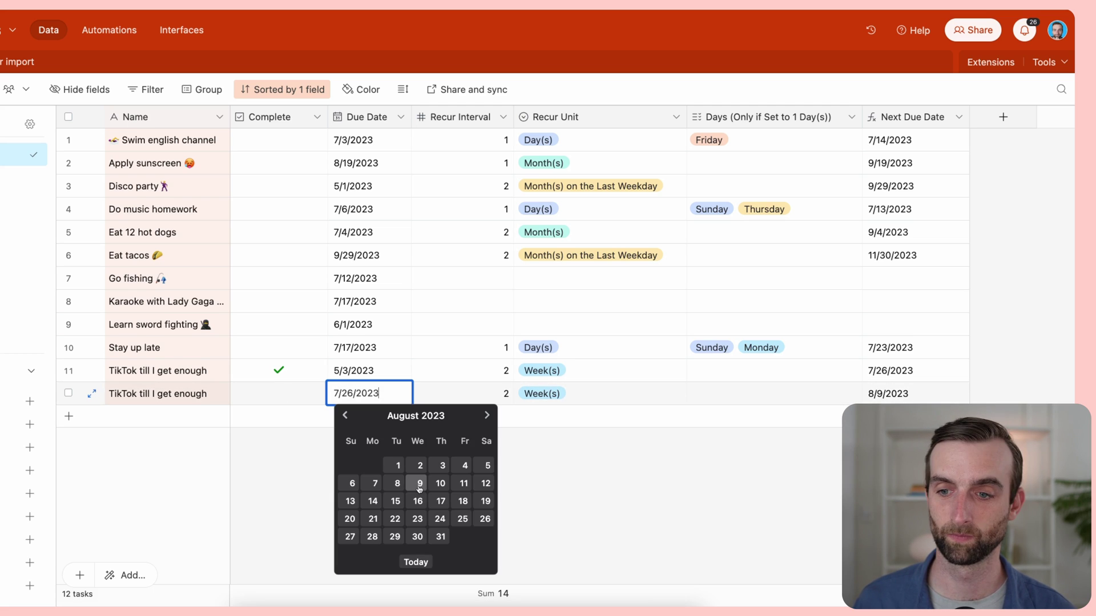
left_click(519, 484)
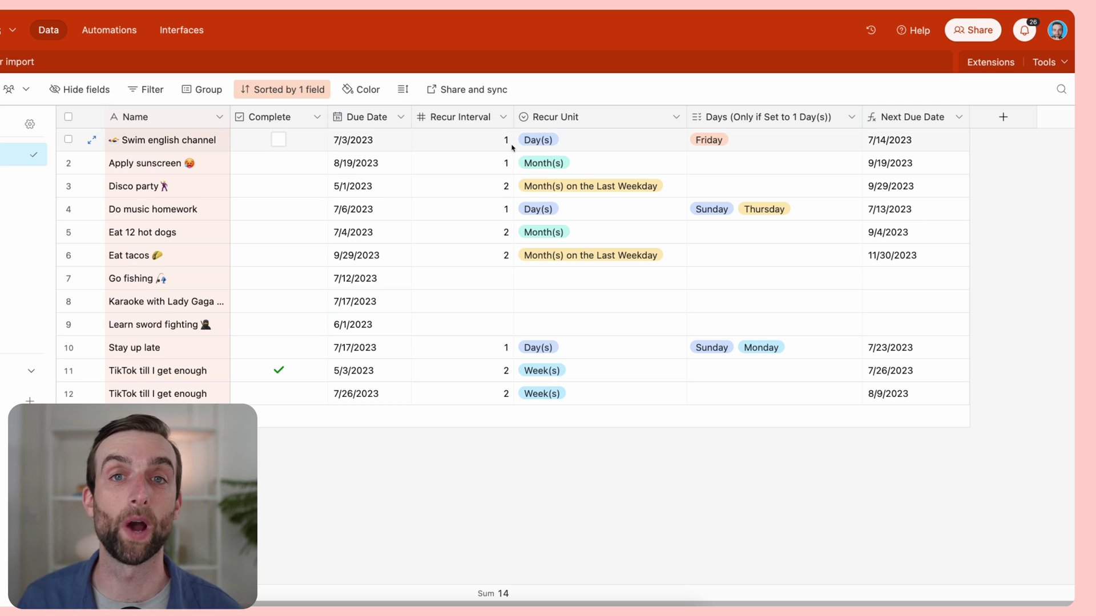
- Add a new field named 'Date Completed' with the Formula field type
left_click(1011, 114)
left_click(910, 183)
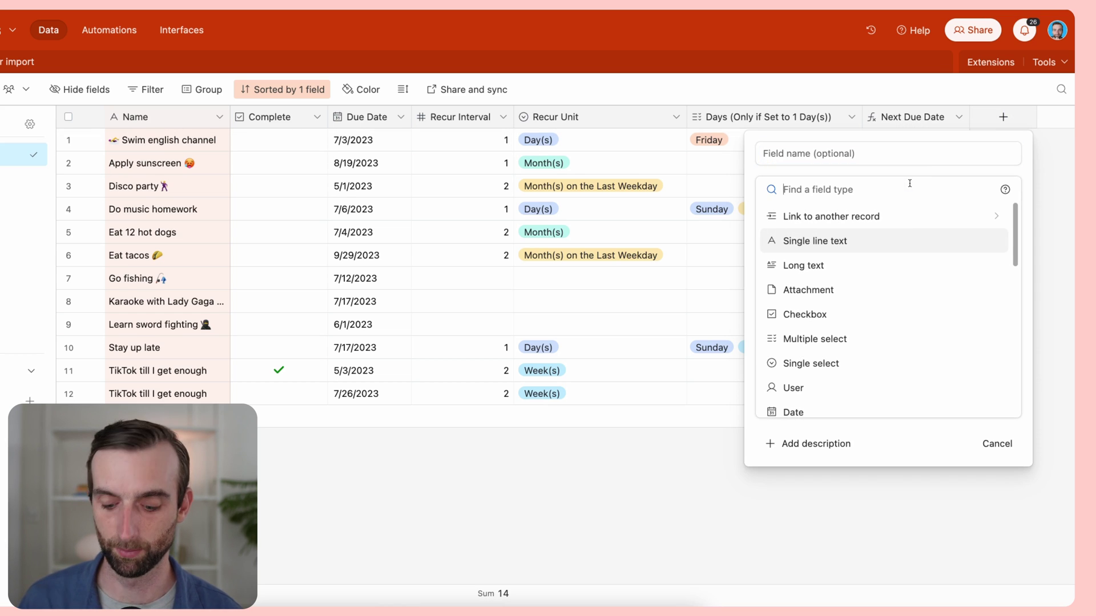
type("las")
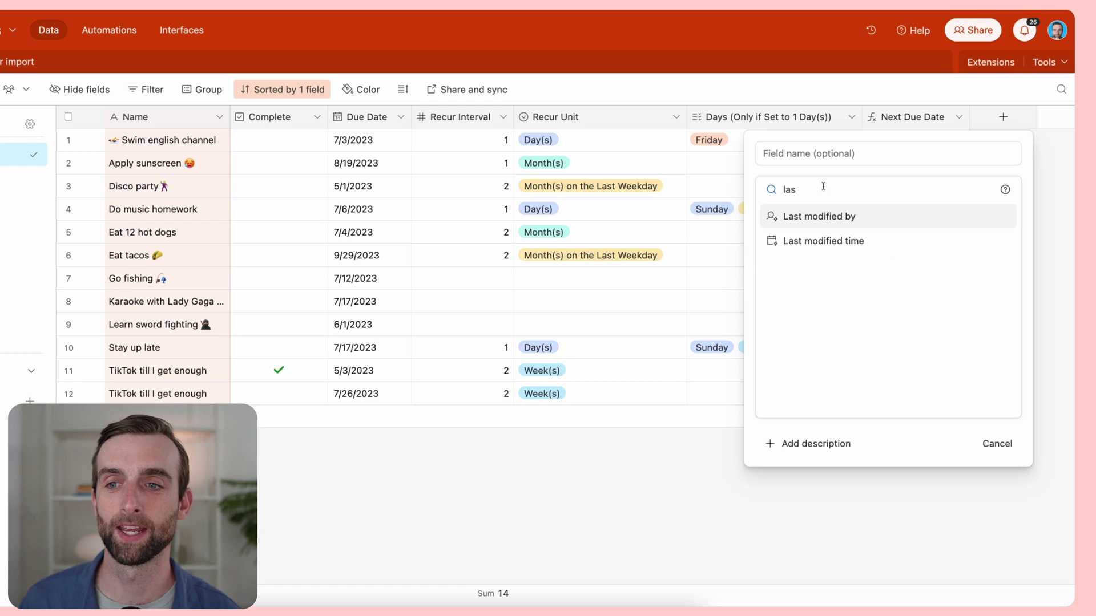
left_click(877, 149)
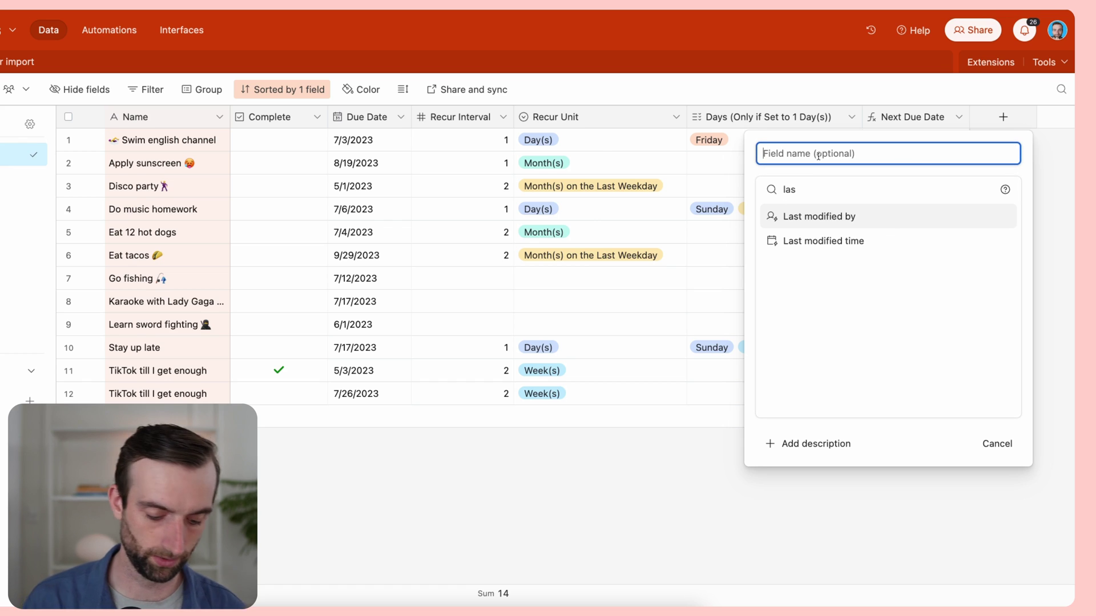
type("Date ")
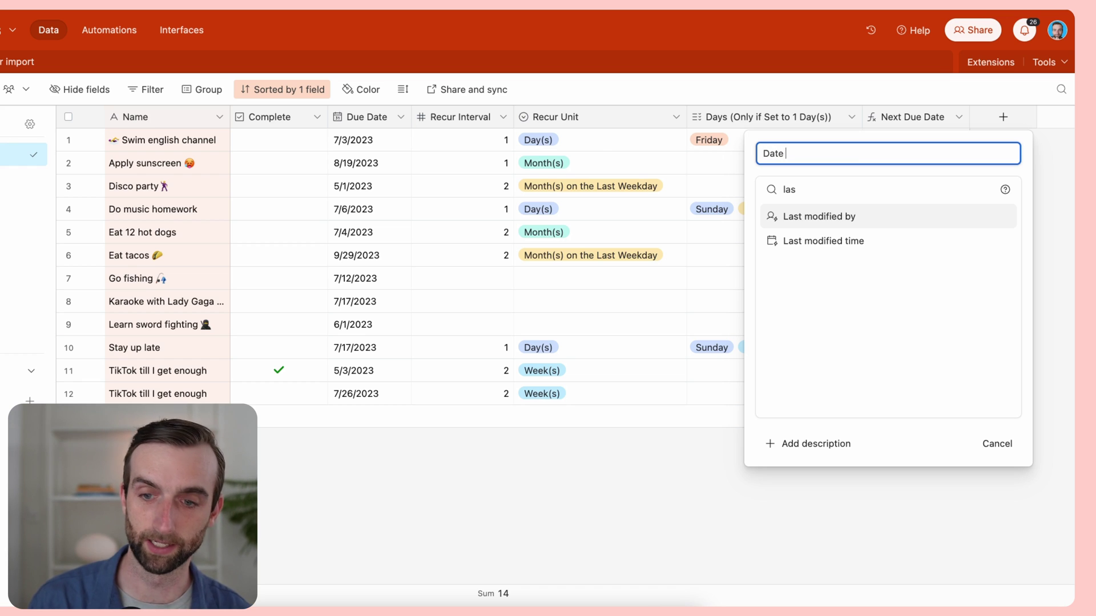
type("Completed")
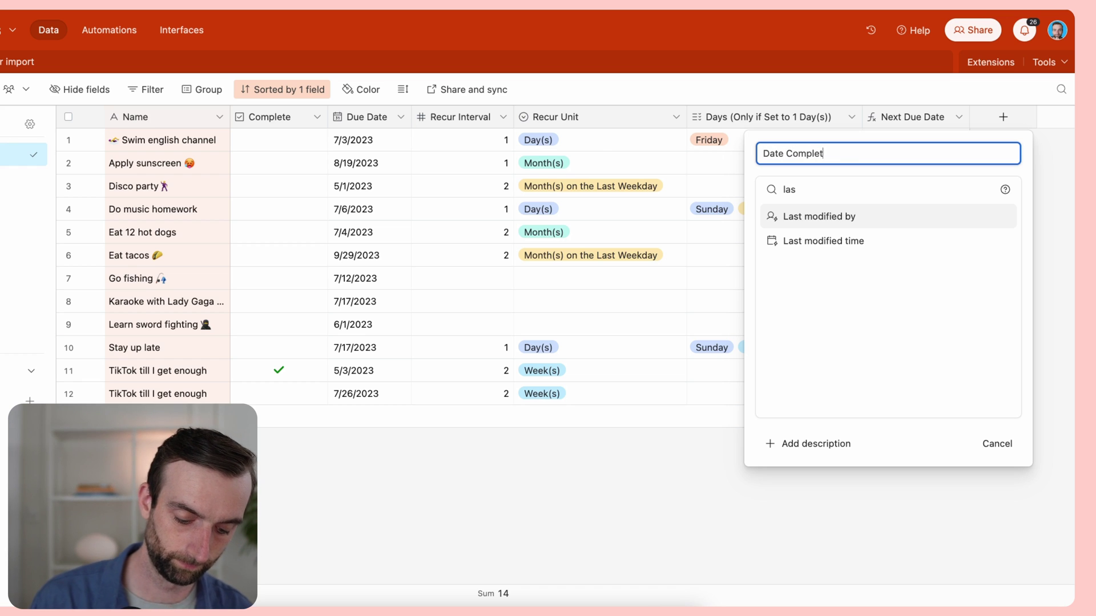
left_click(822, 185)
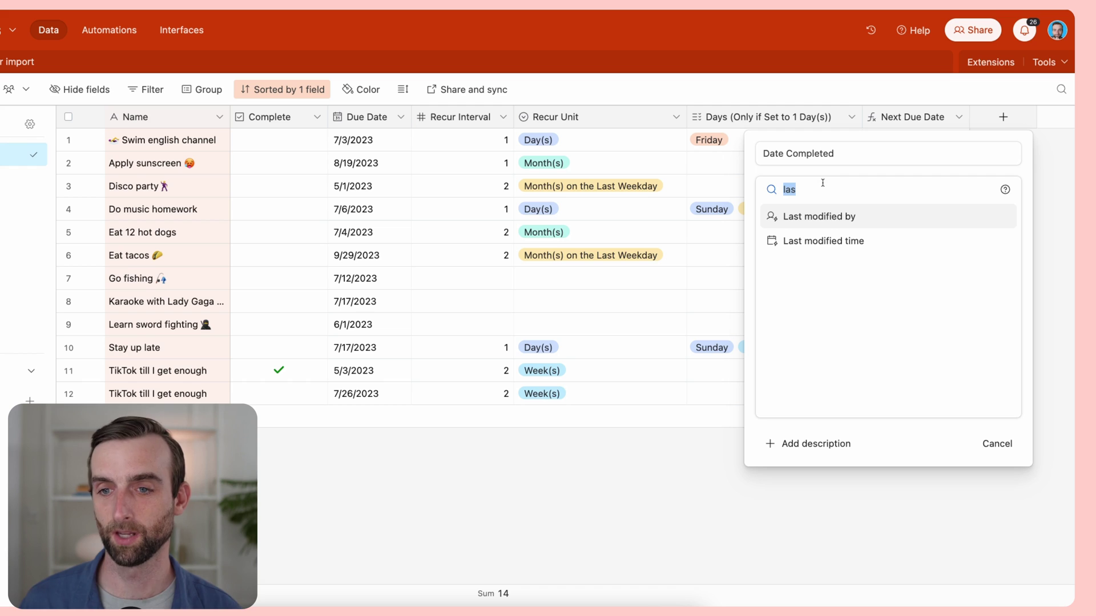
key("BackSpace")
type("f")
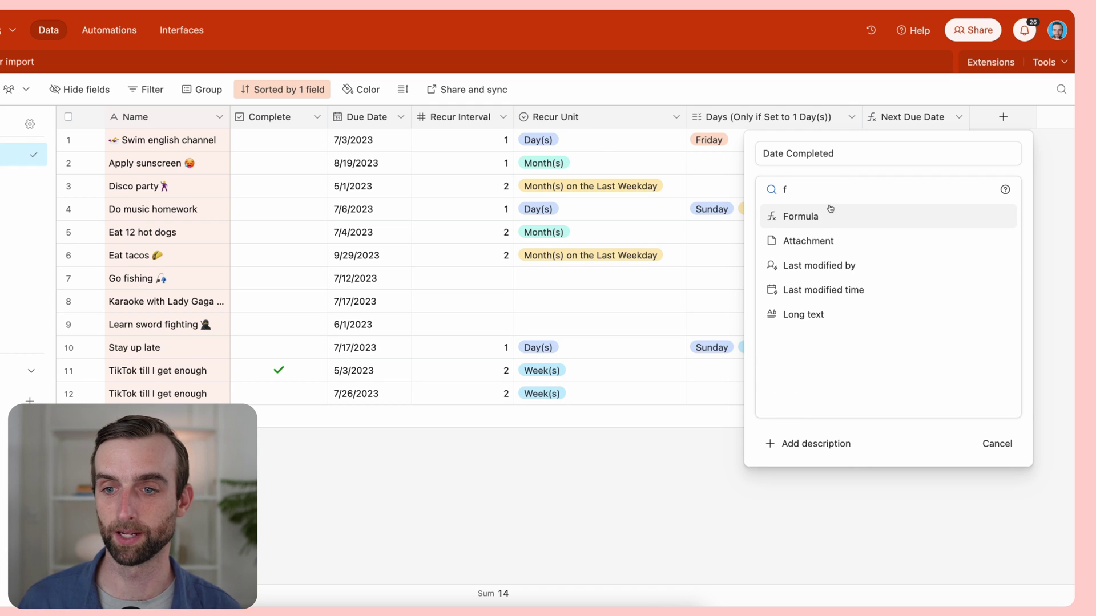
left_click(832, 213)
left_click(849, 274)
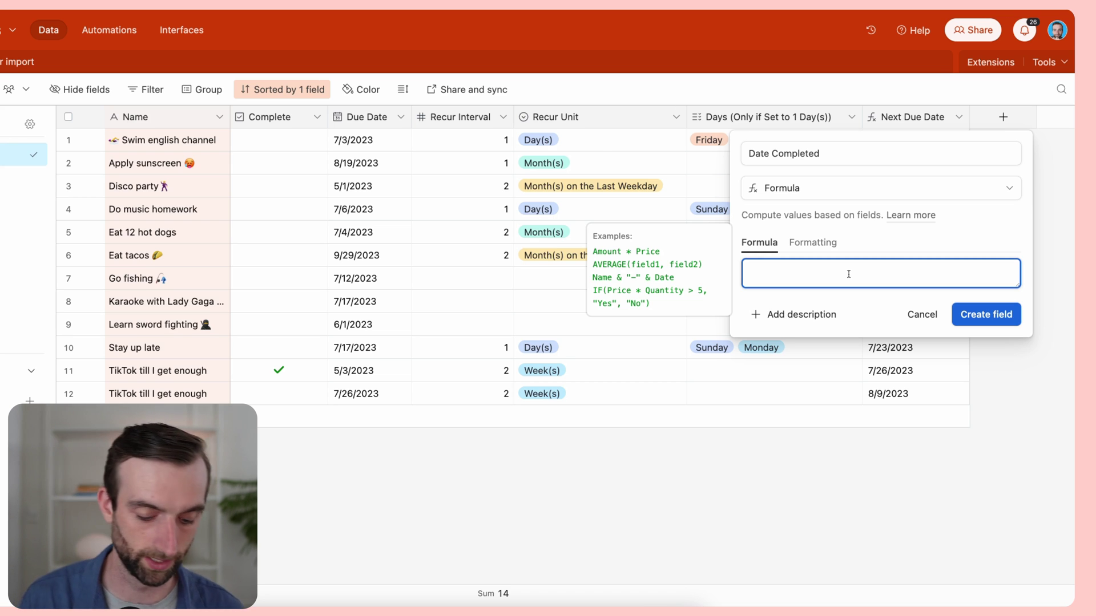
- Enter the formula if(Complete=1,LAST_MODIFIED_TIME(Complete)) for Date Completed
type("if")
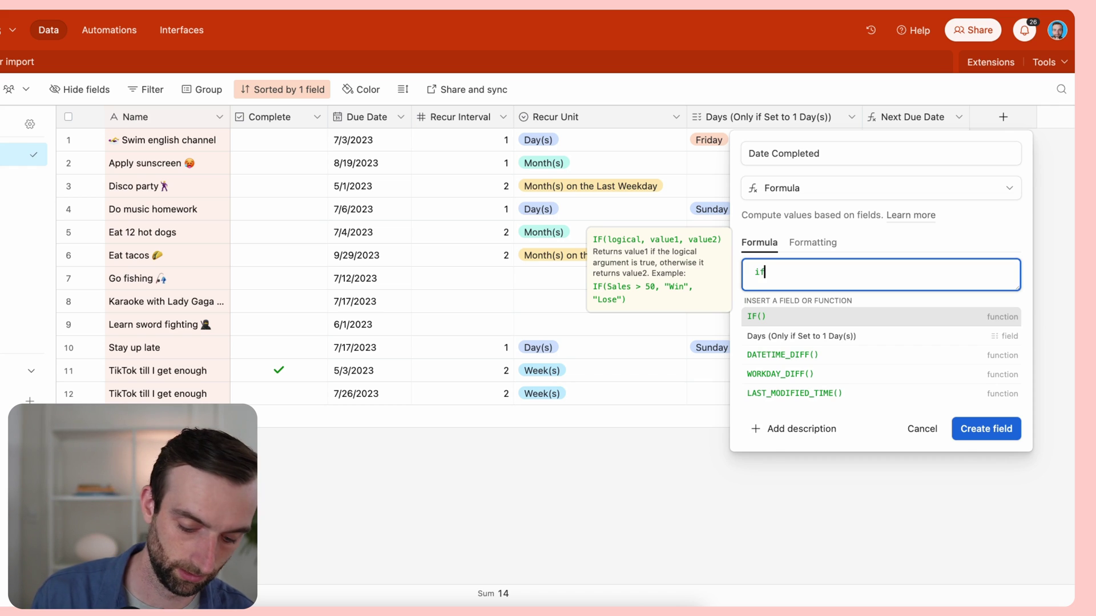
type("(comp")
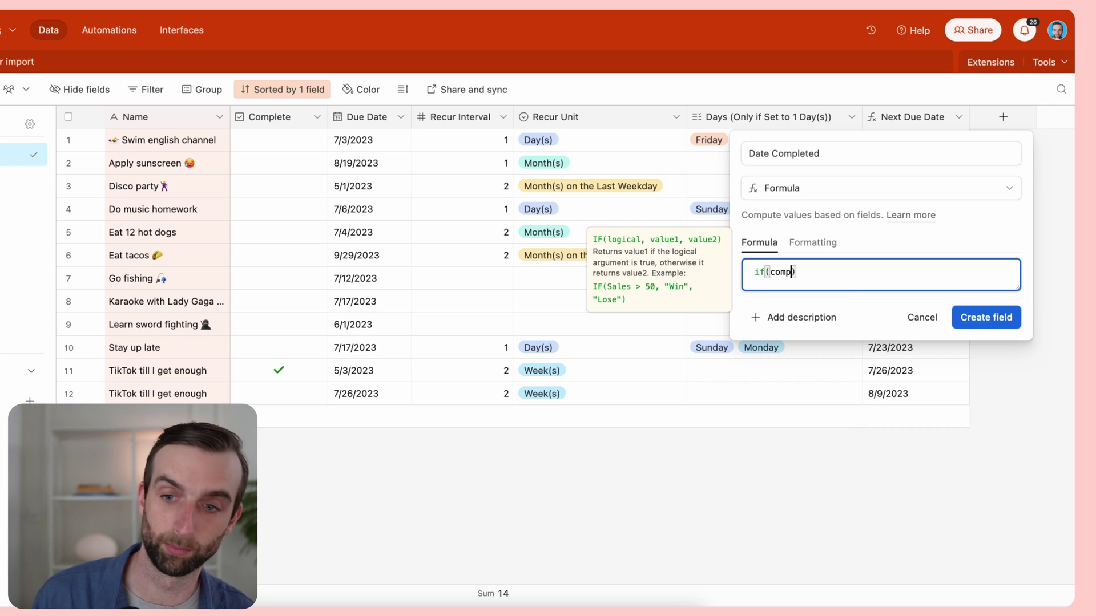
type("l")
left_click(834, 318)
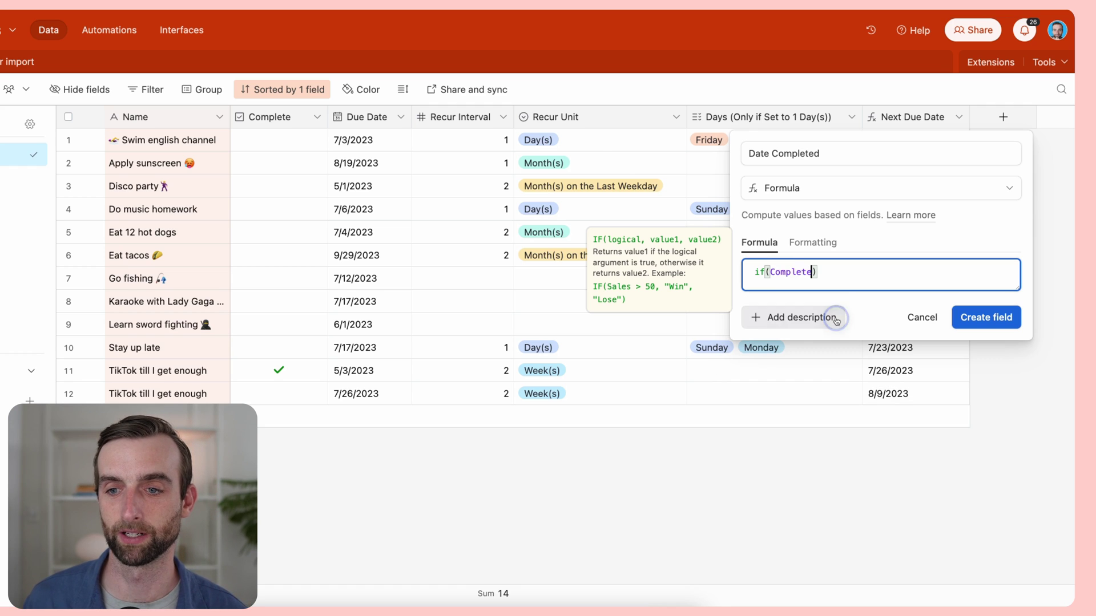
type("=")
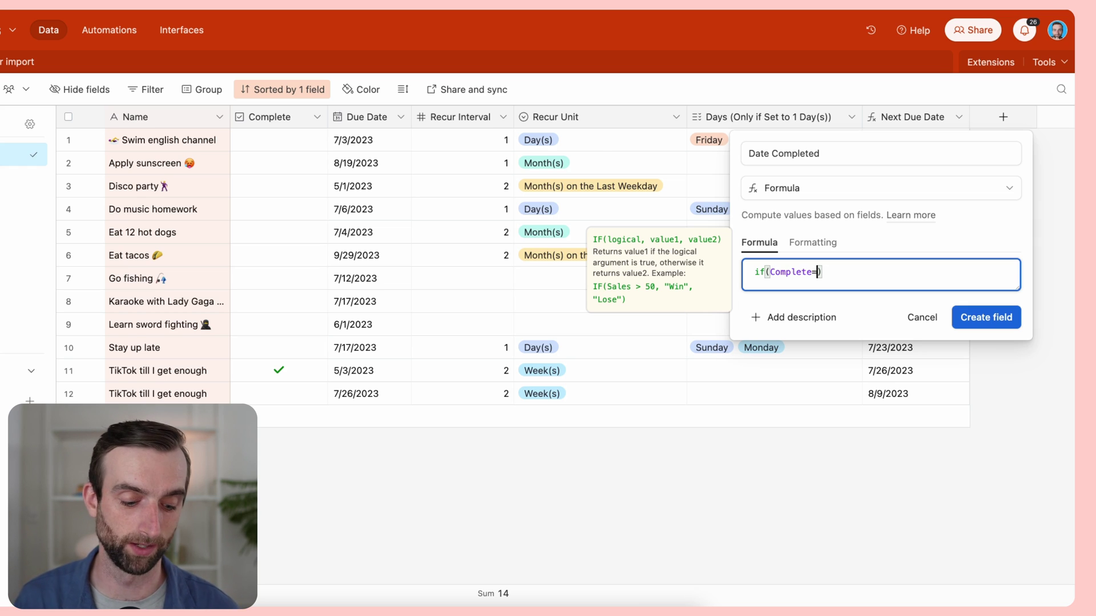
type("1")
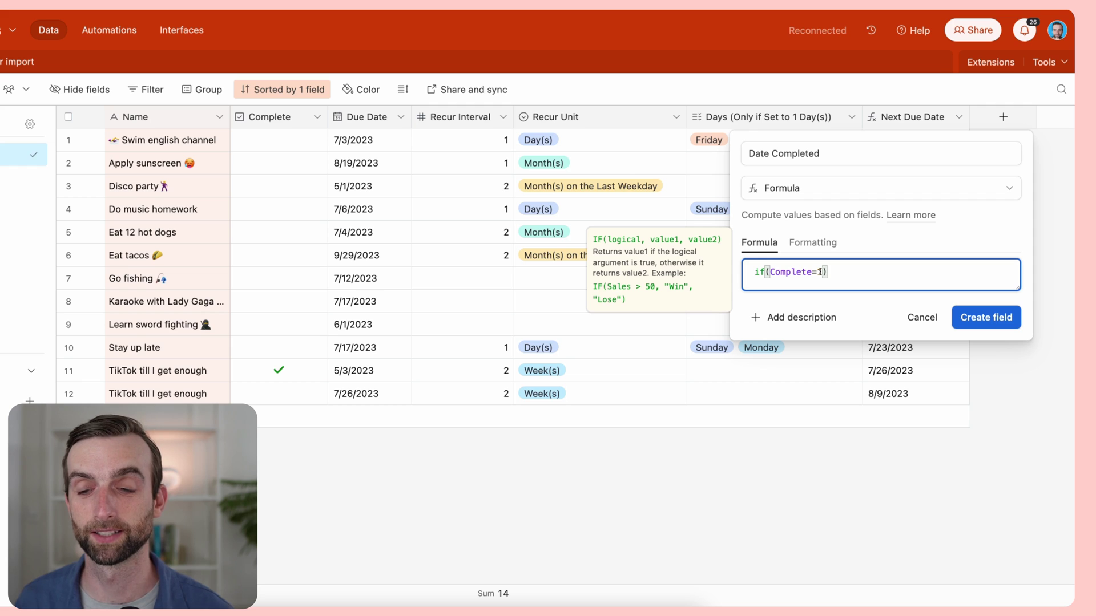
type(",last")
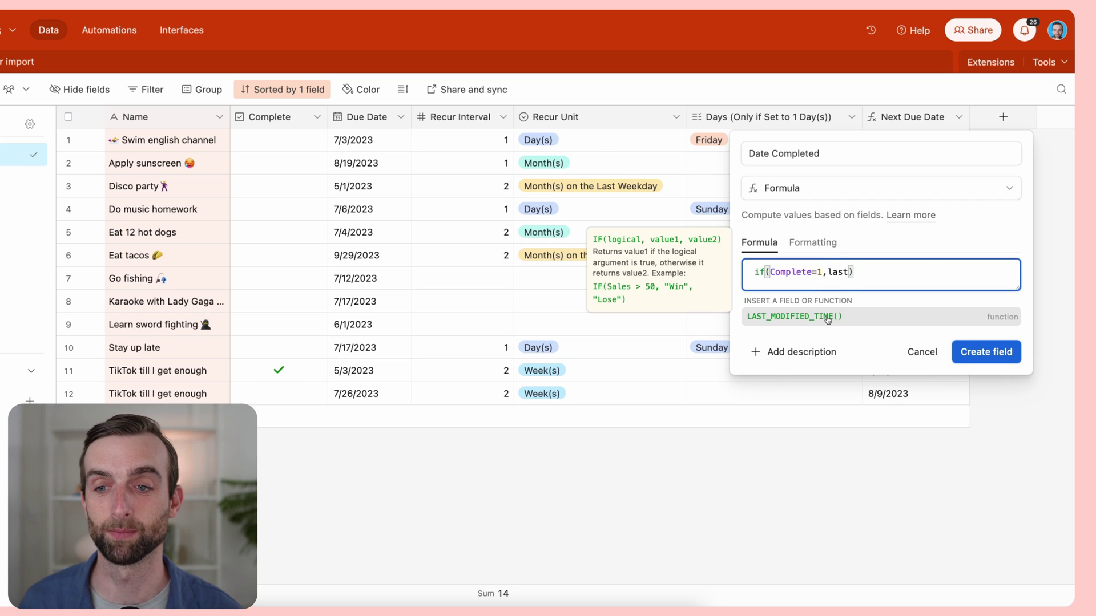
left_click(827, 318)
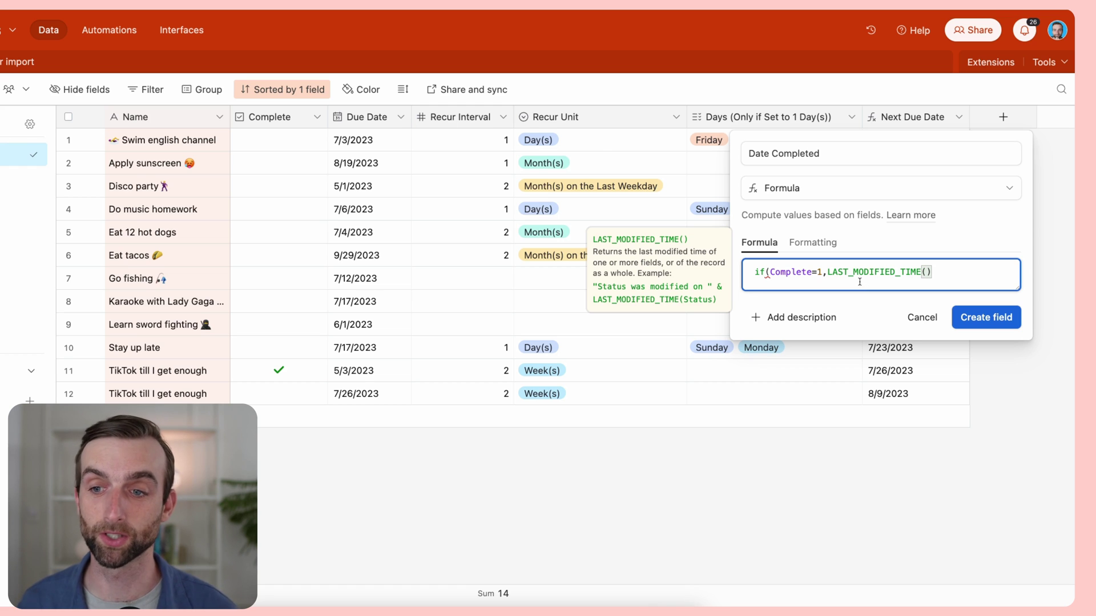
left_click(925, 272)
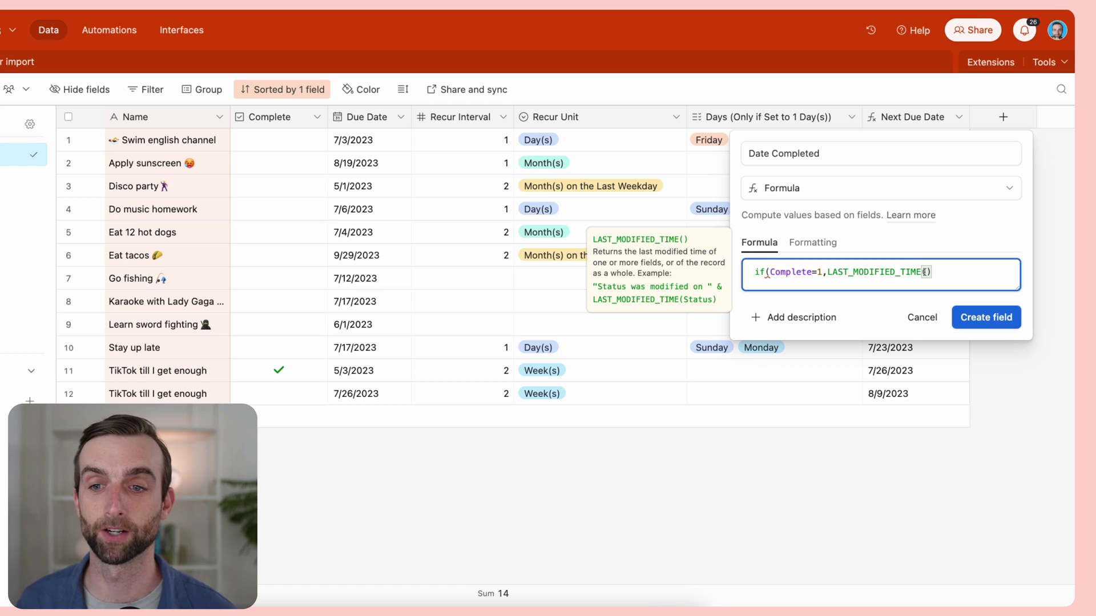
type("co")
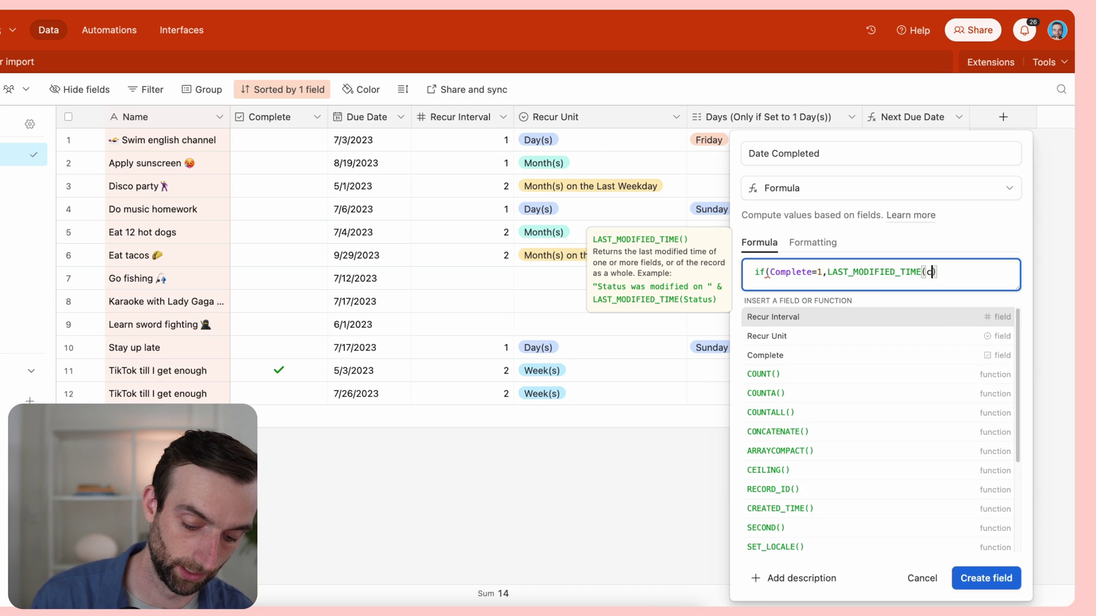
type("mp")
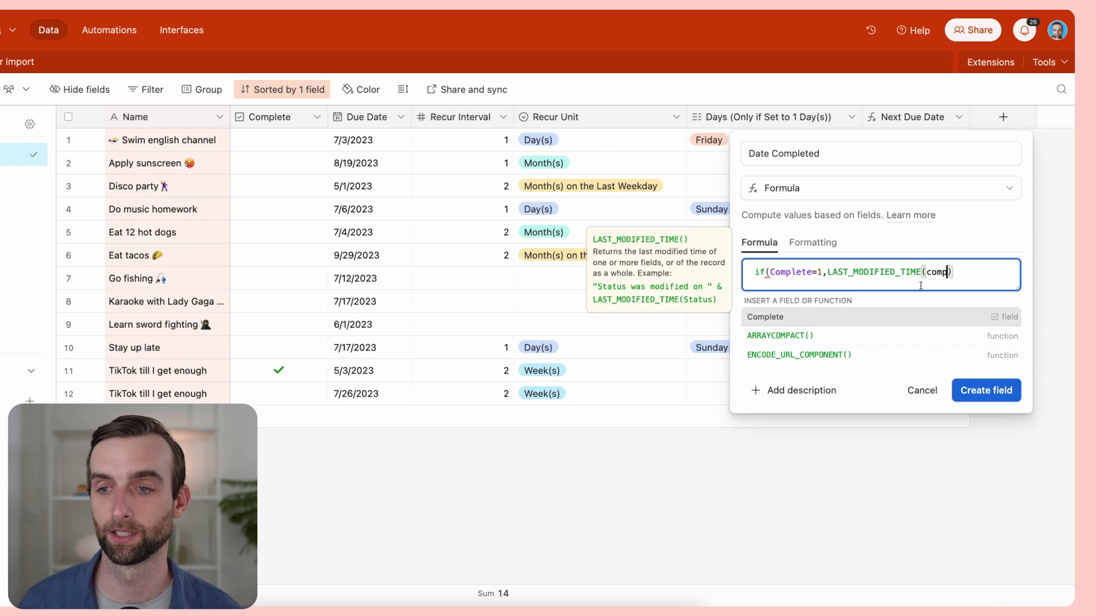
left_click(923, 323)
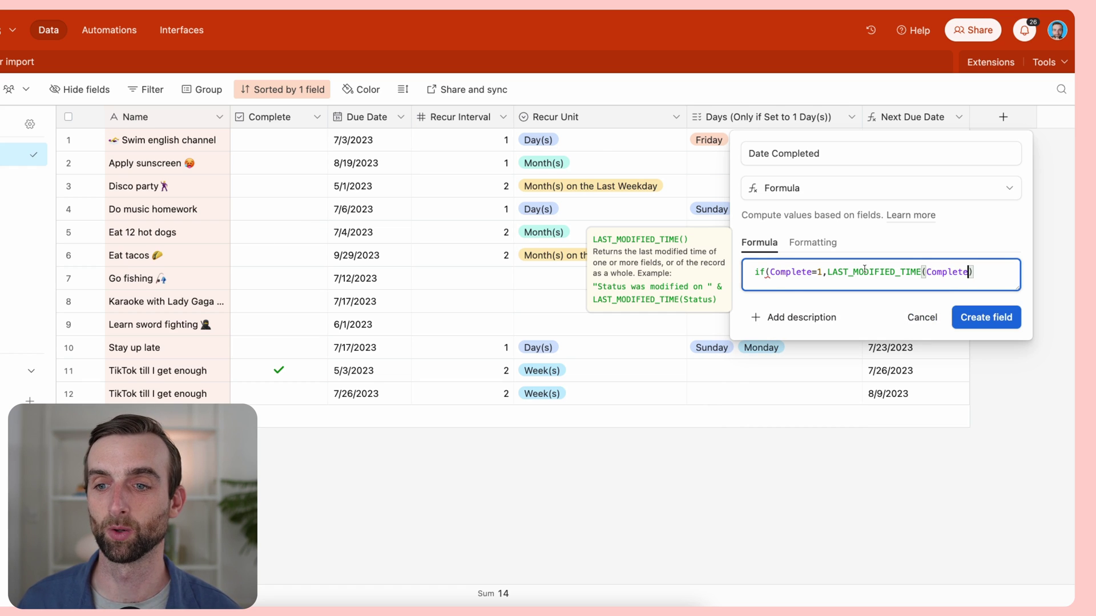
left_click(981, 269)
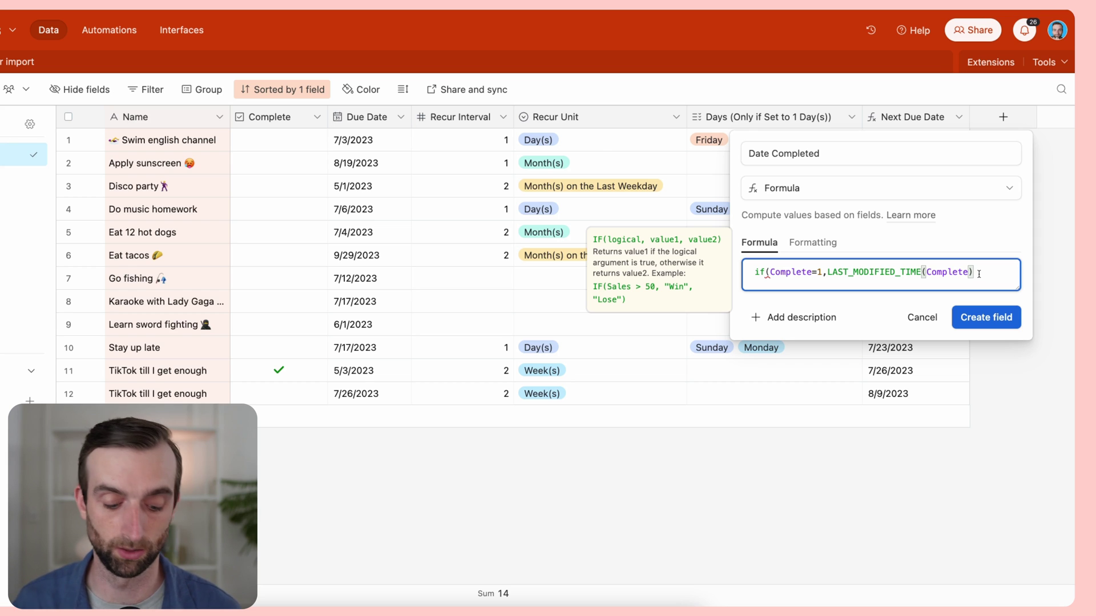
type(")")
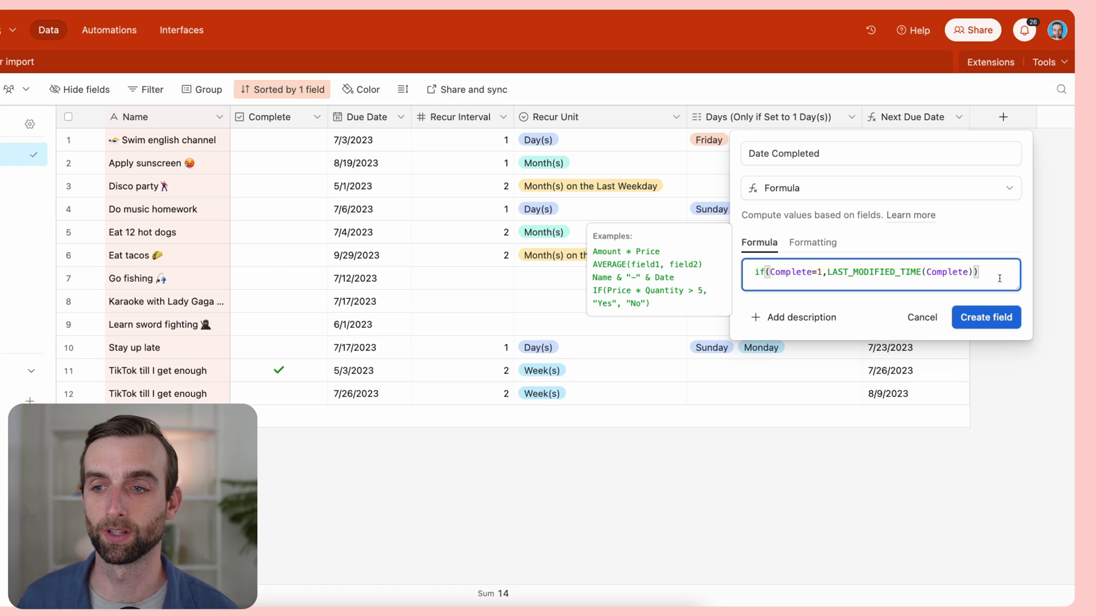
- Turn off Include time in the formatting and create the Date Completed field
left_click(820, 244)
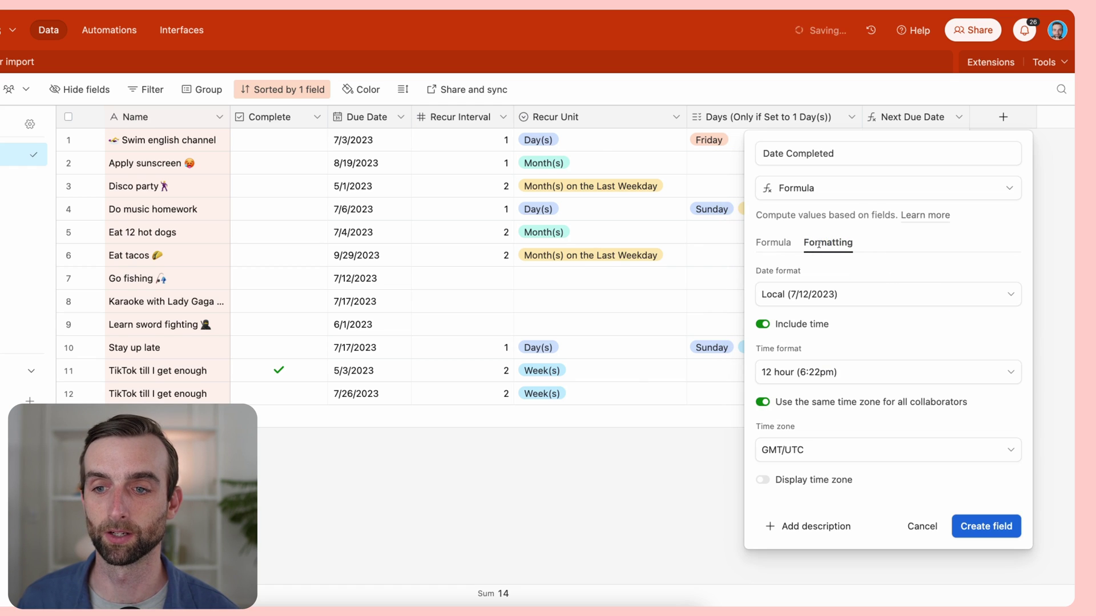
left_click(788, 327)
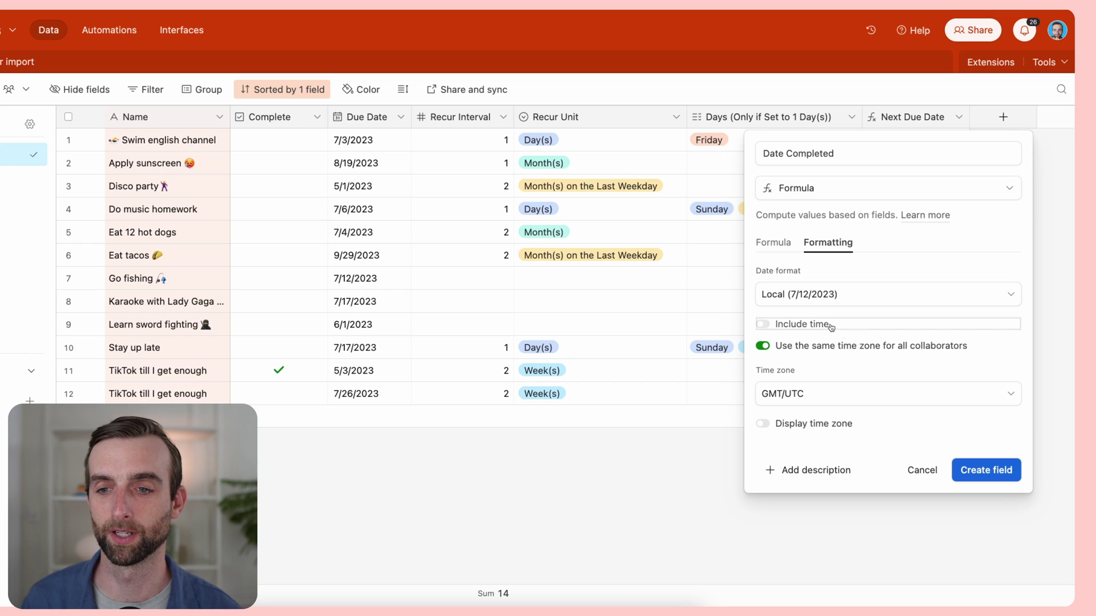
left_click(986, 470)
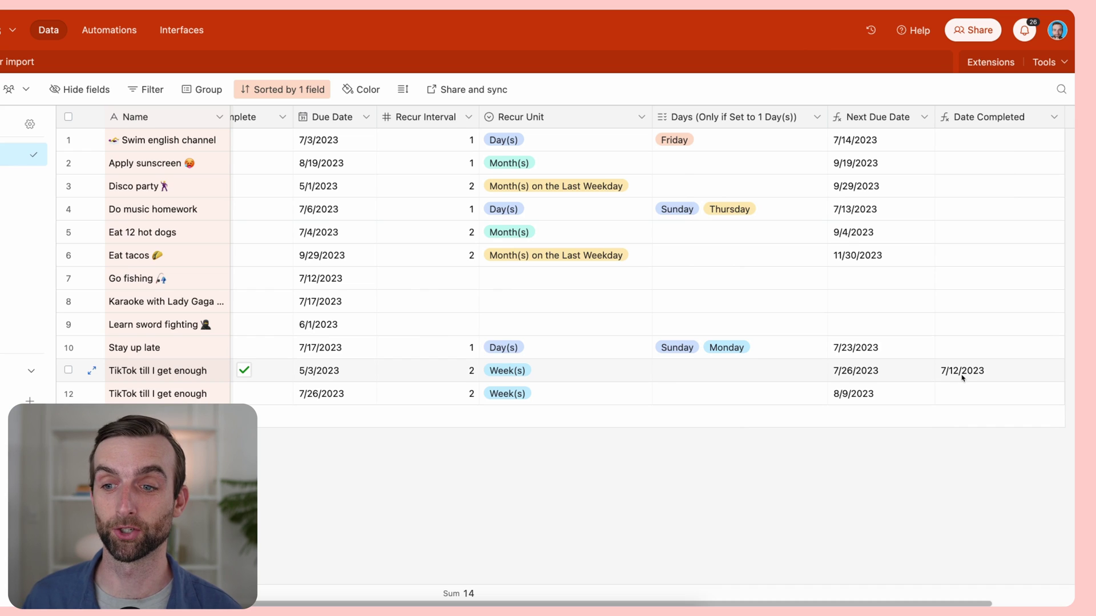
- Uncheck Complete for 'TikTok till I get enough' so its Date Completed clears
left_click(245, 371)
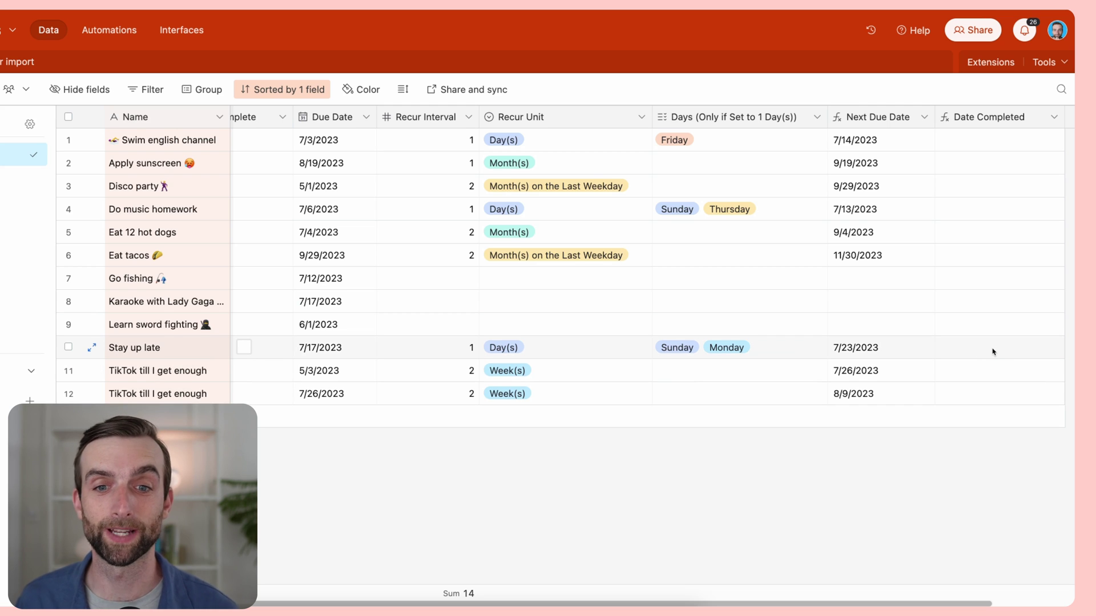
scroll(425, 469, "left", 1)
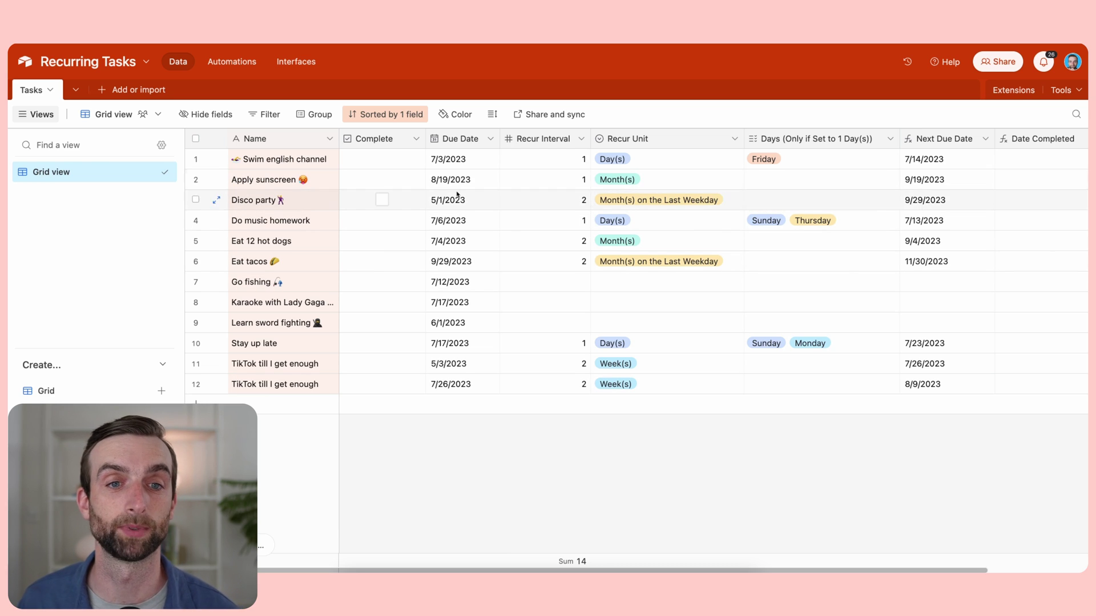
- Filter the grid view on the Complete field, then tick Swim english channel to test it
left_click(262, 117)
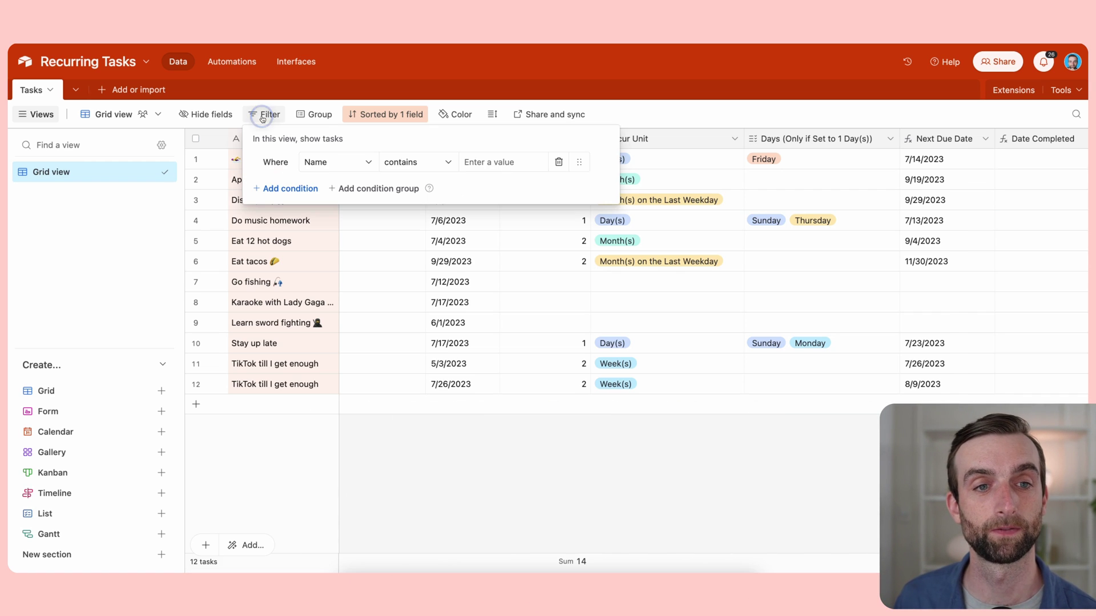
left_click(348, 167)
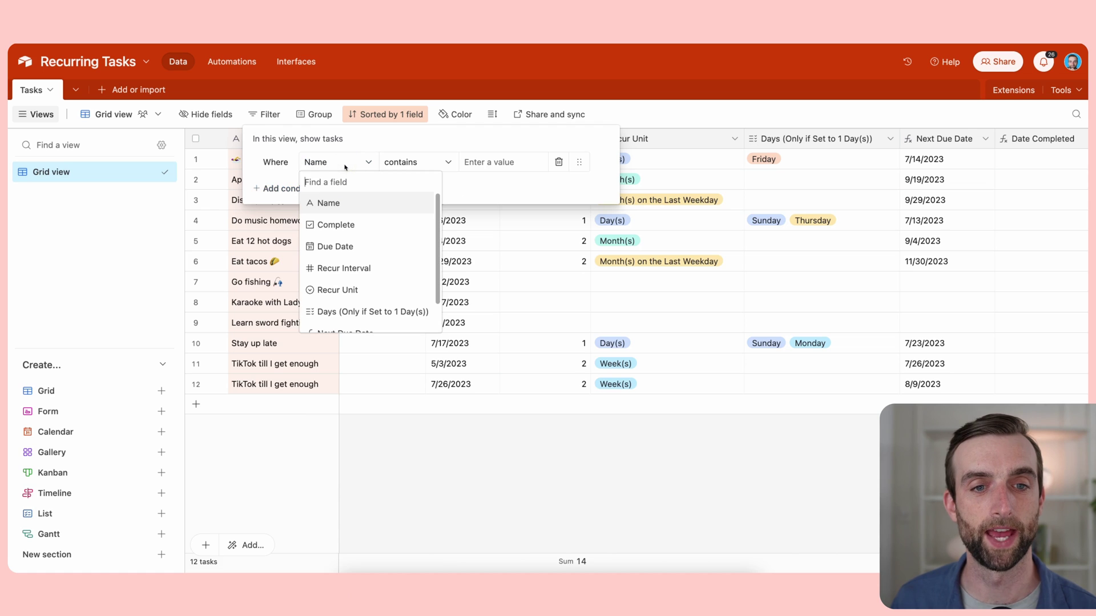
left_click(366, 224)
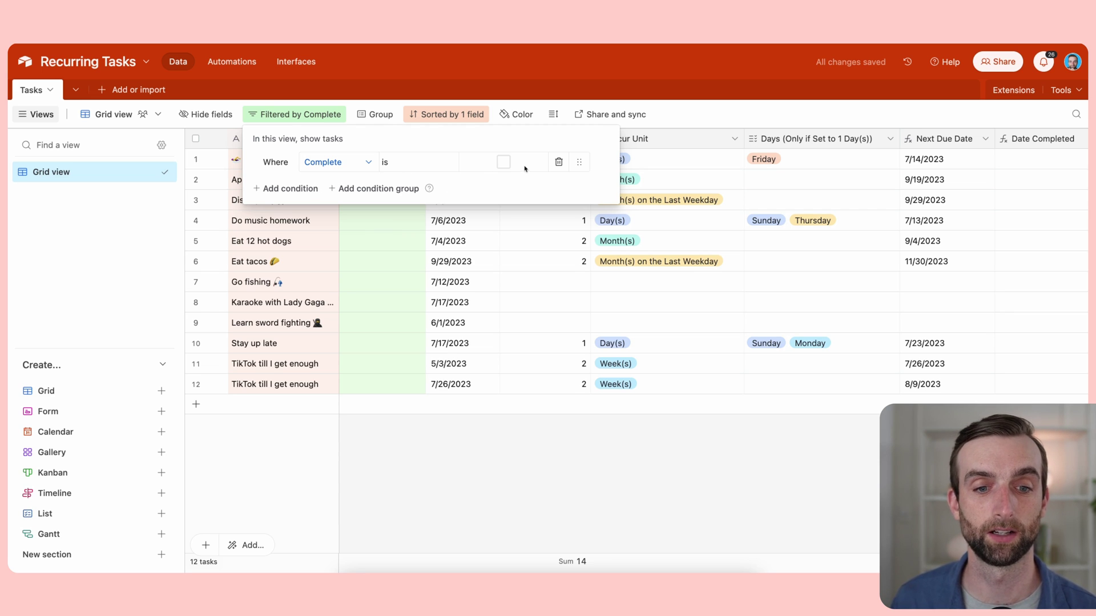
left_click(530, 481)
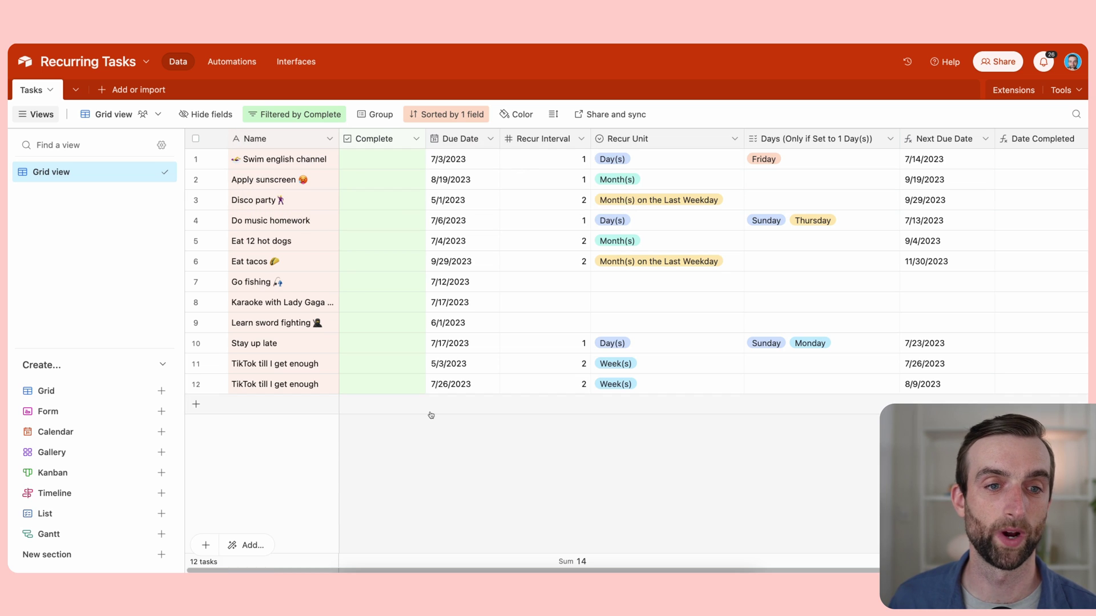
left_click(383, 160)
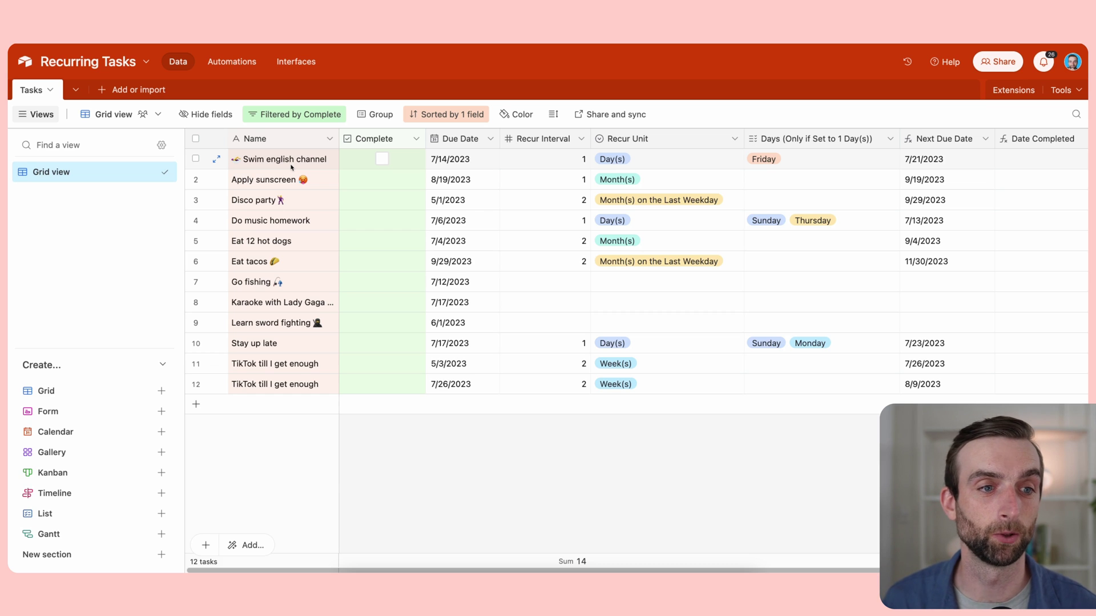
- Rename the Grid view to 'To Do'
double_click(71, 172)
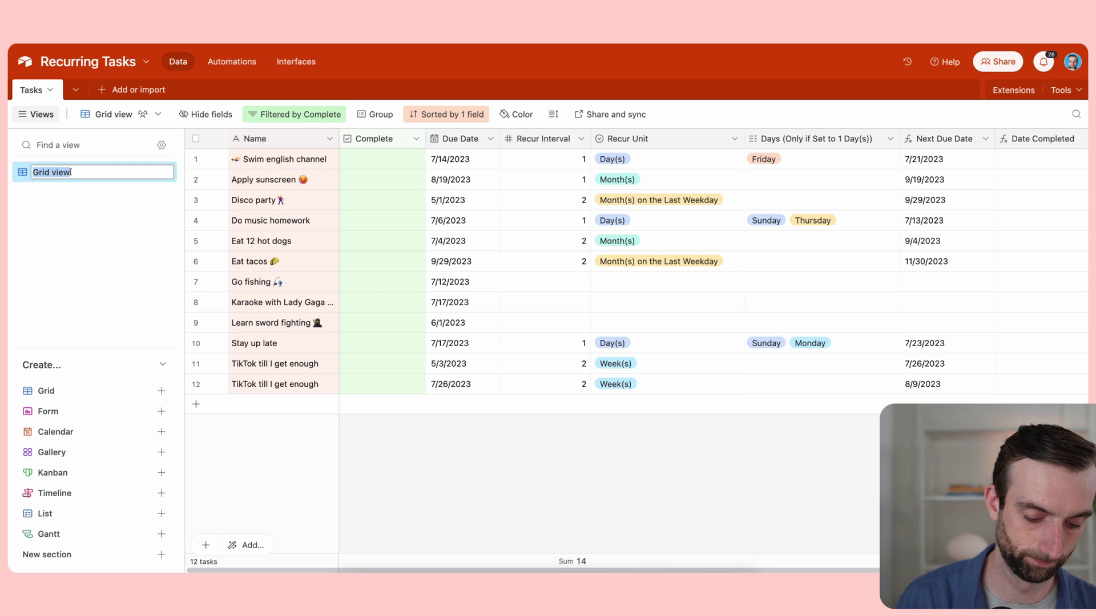
type("To Do")
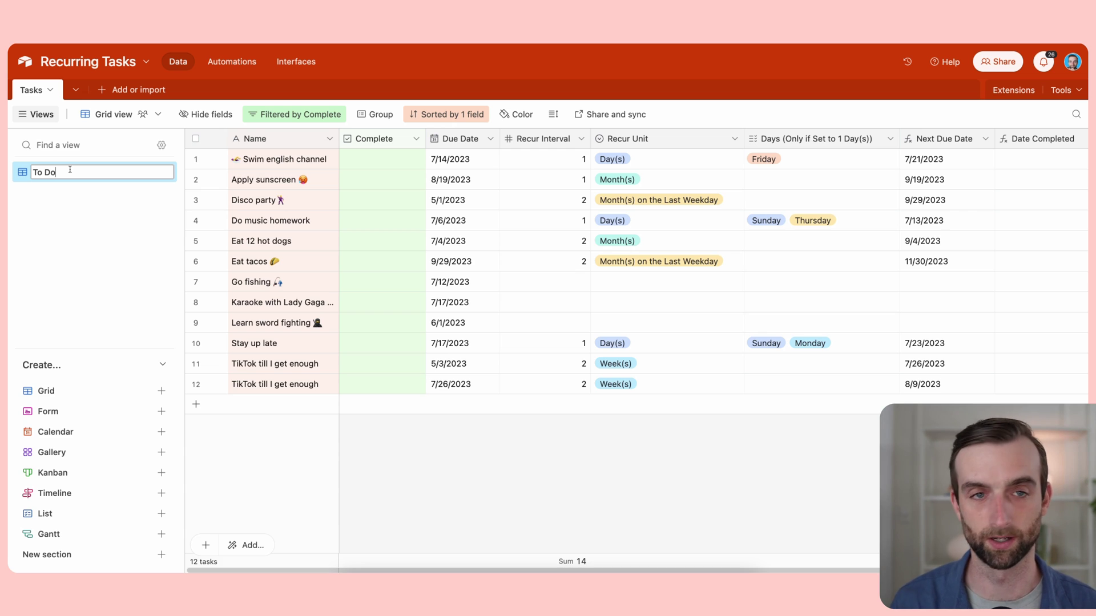
key("Return")
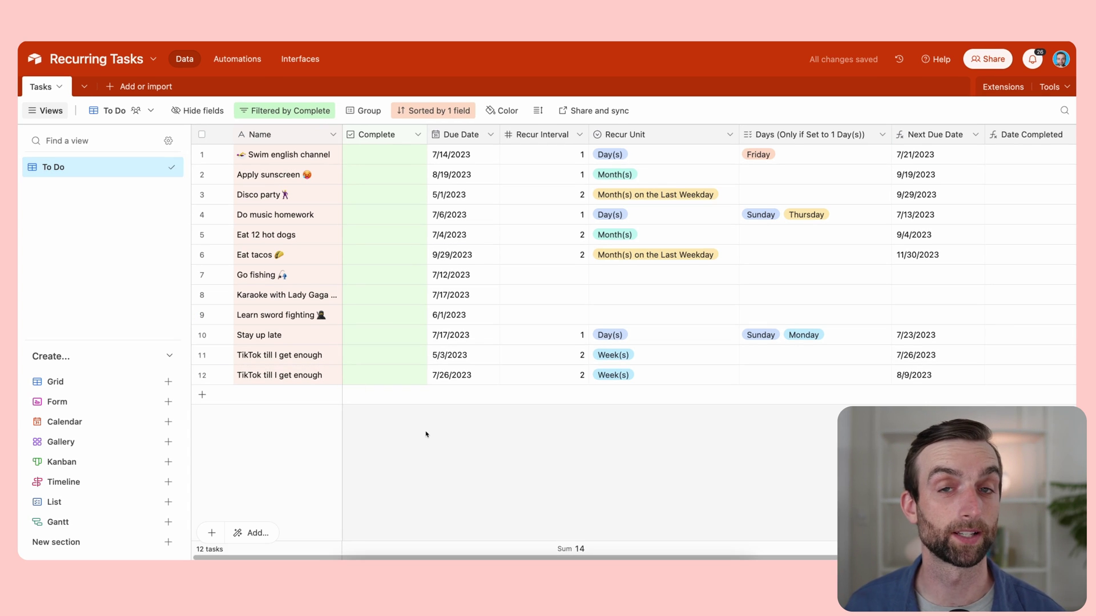
- Create a new grid view named 'Completed'
left_click(103, 386)
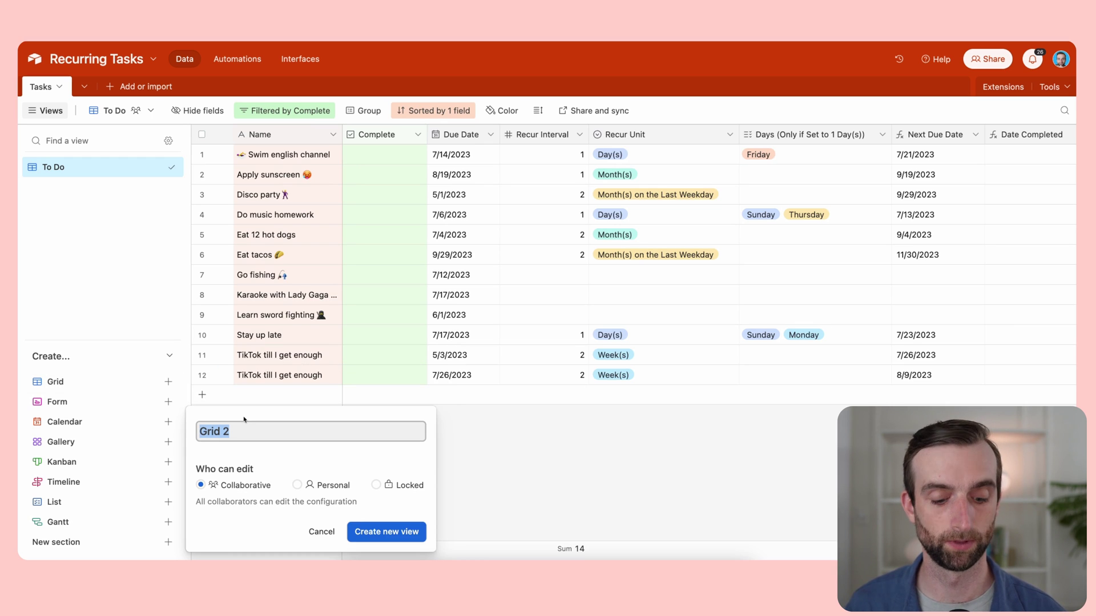
type("Comple")
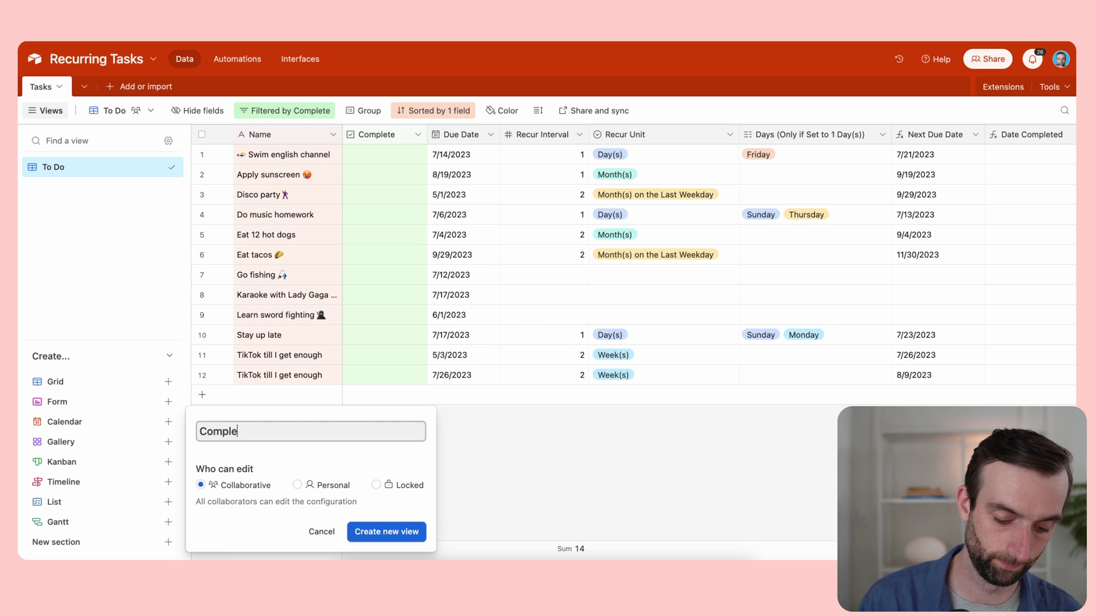
type("ted")
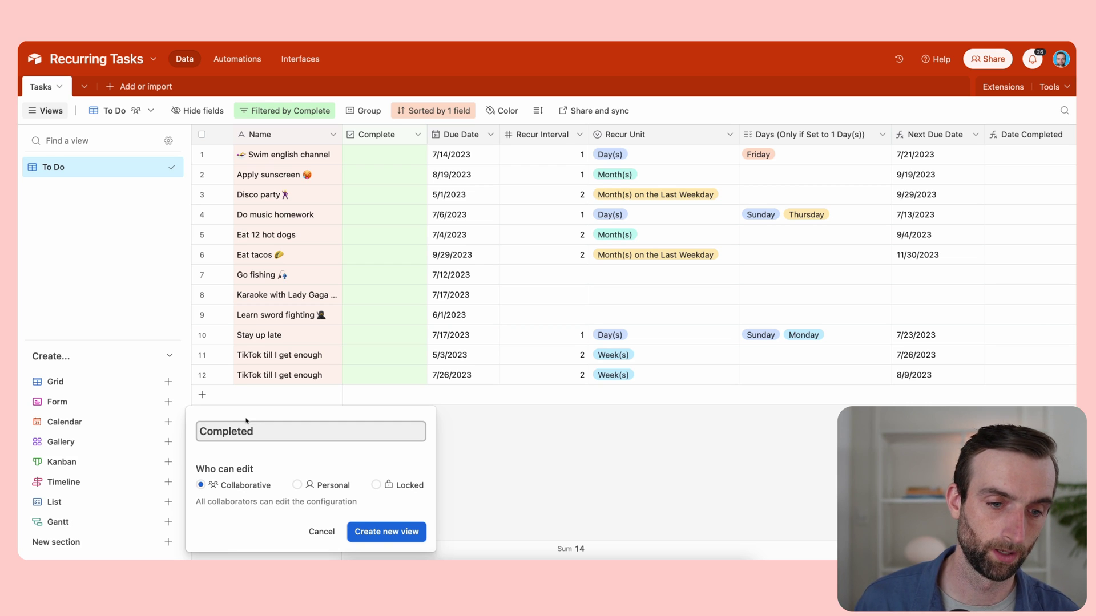
left_click(376, 536)
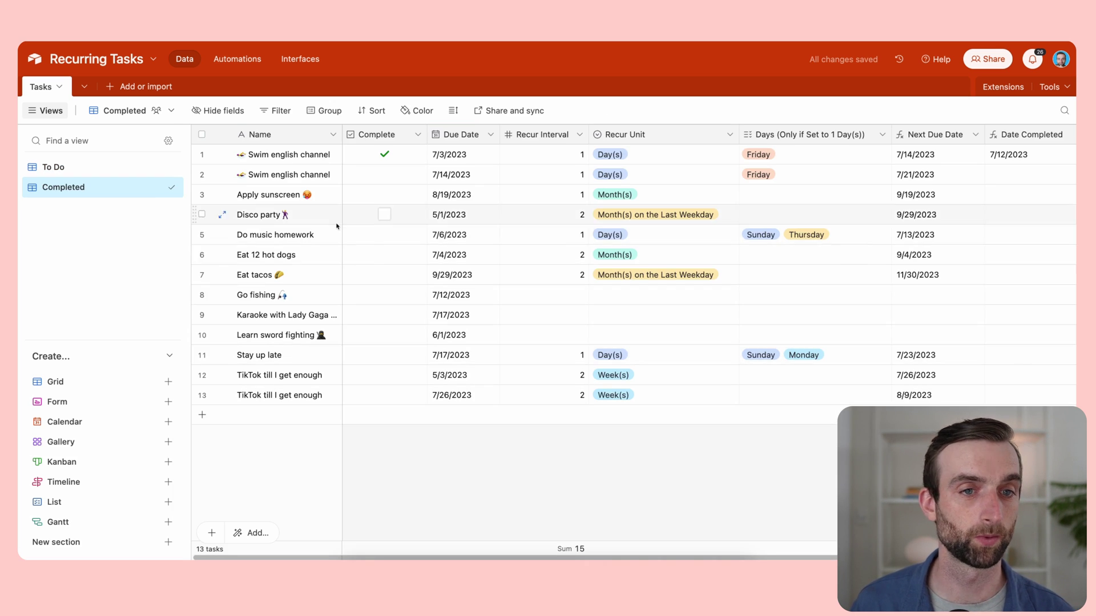
- Filter the Completed view to tasks where Complete is checked
left_click(277, 111)
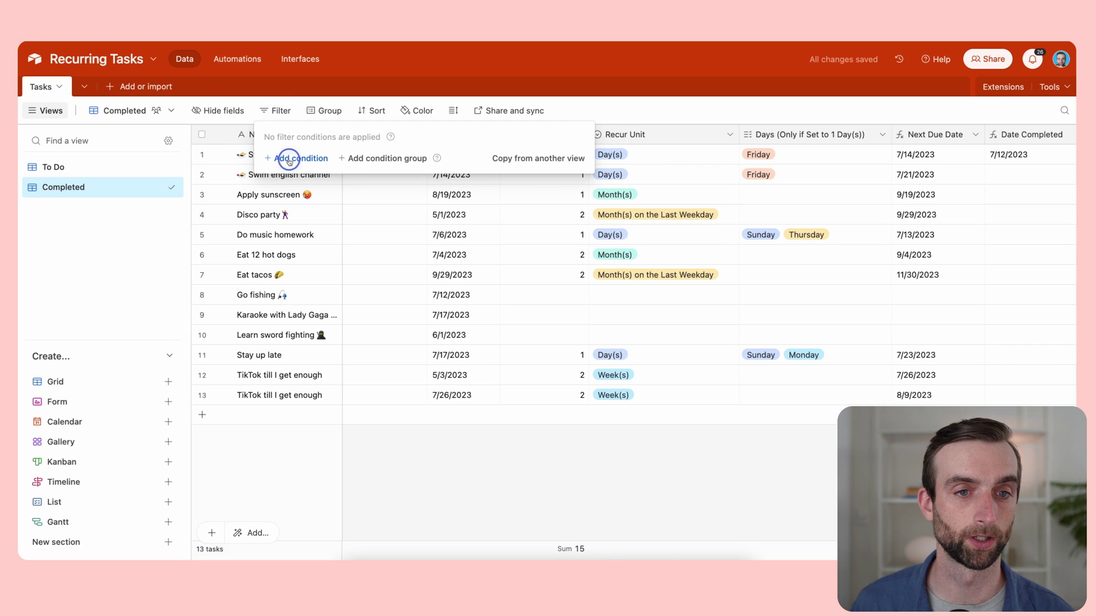
left_click(280, 156)
left_click(353, 161)
left_click(345, 218)
left_click(510, 158)
left_click(657, 258)
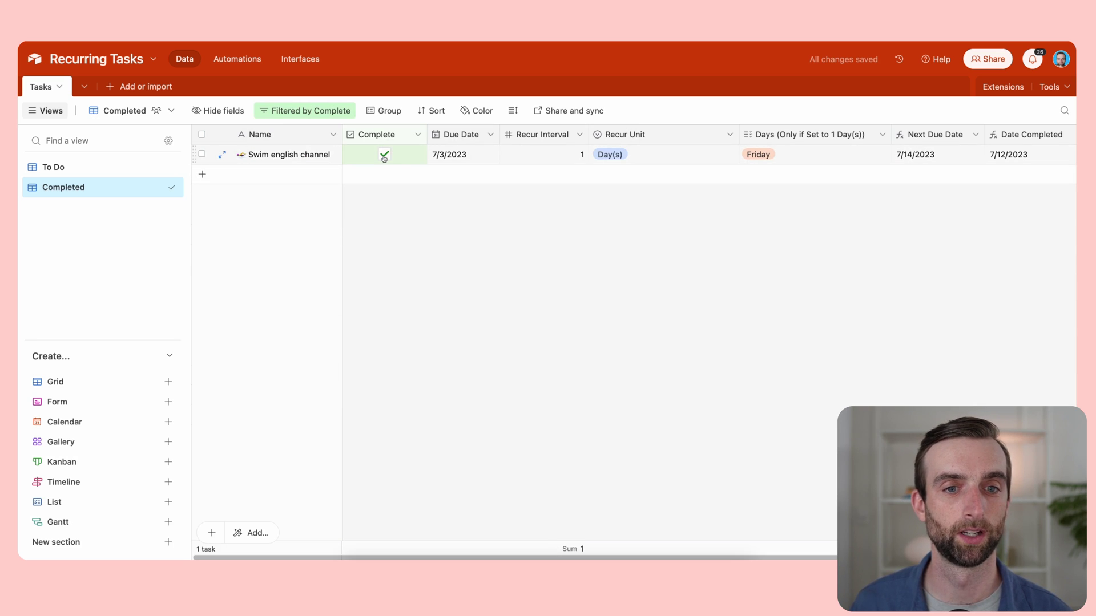
- In To Do, complete Disco party, Do music homework and Eat 12 hot dogs, then view Completed
left_click(73, 167)
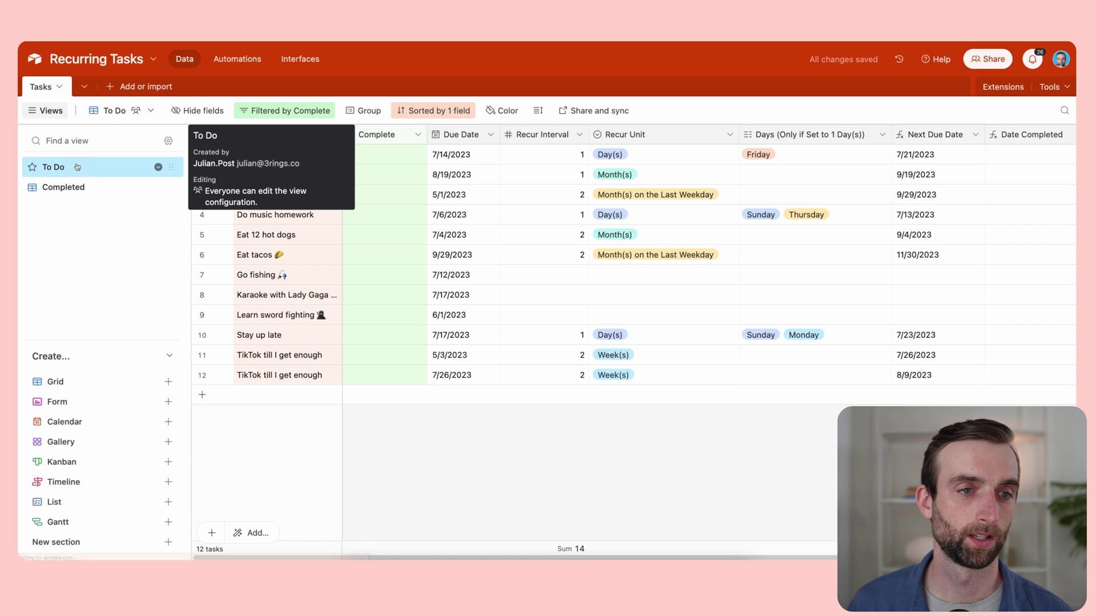
left_click(383, 196)
left_click(384, 197)
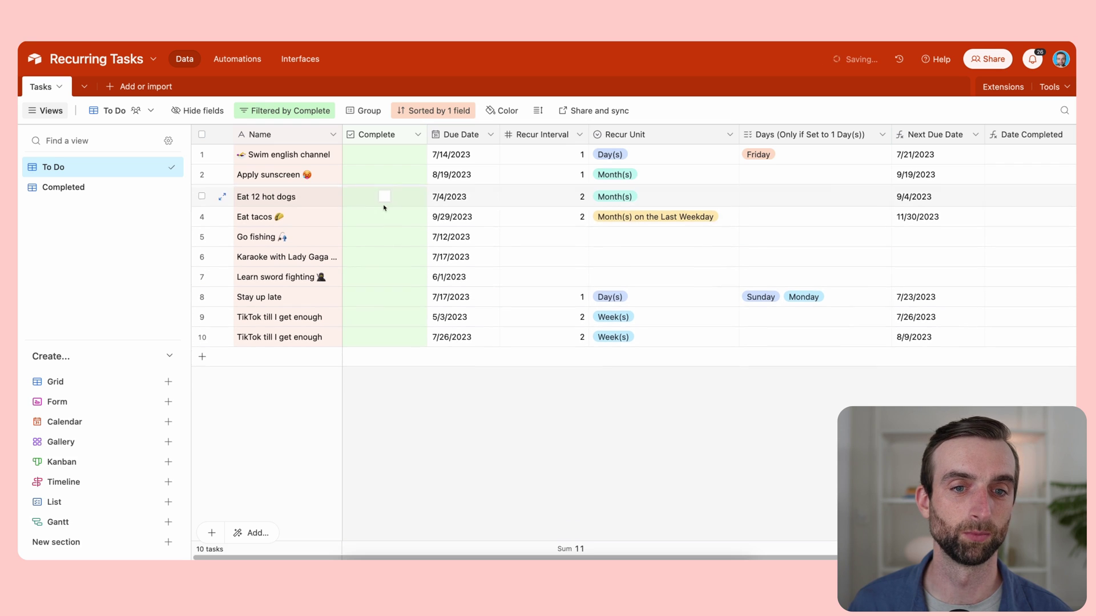
left_click(384, 195)
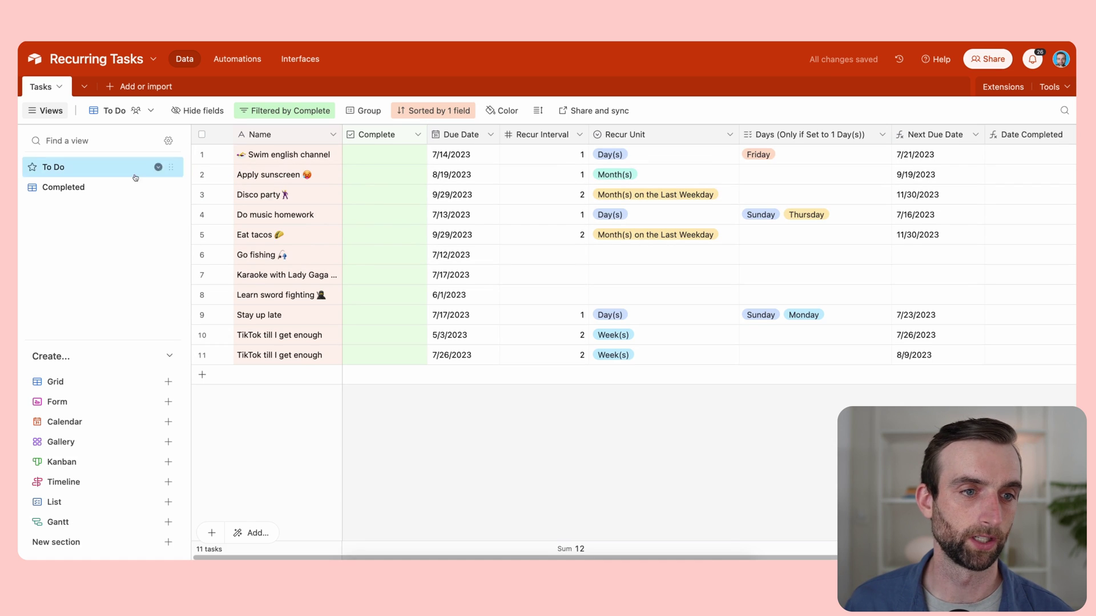
left_click(99, 188)
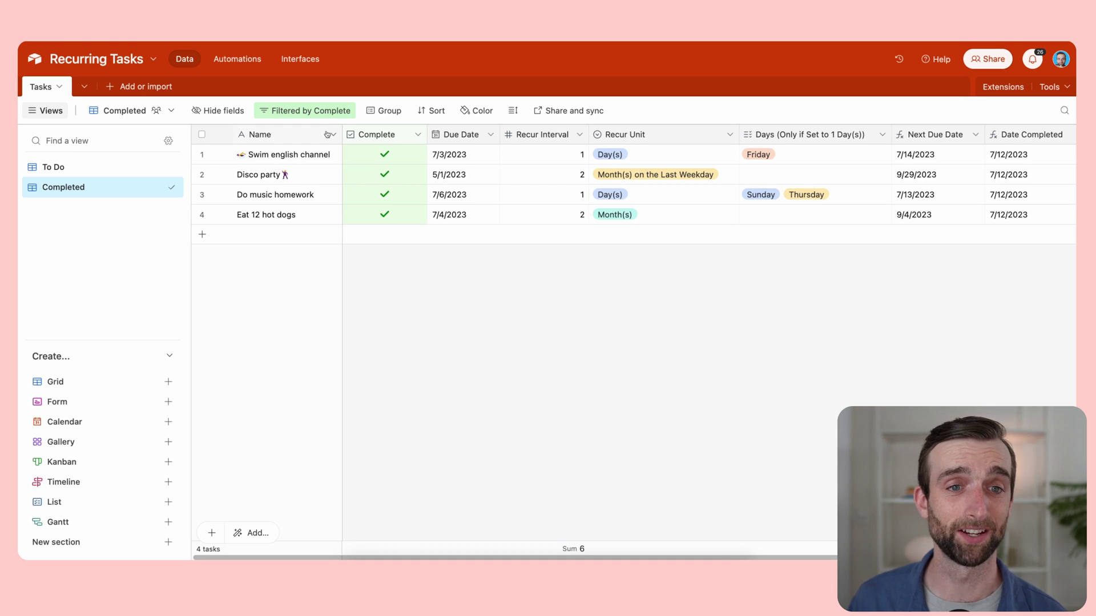
- Group the Completed view by the Date Completed field
left_click(381, 112)
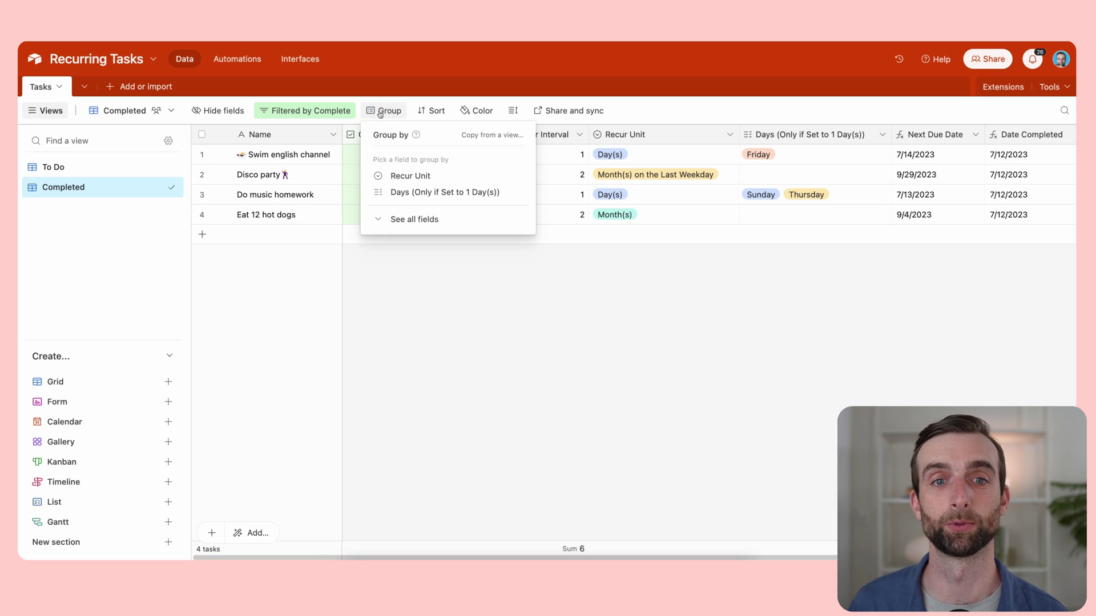
left_click(407, 219)
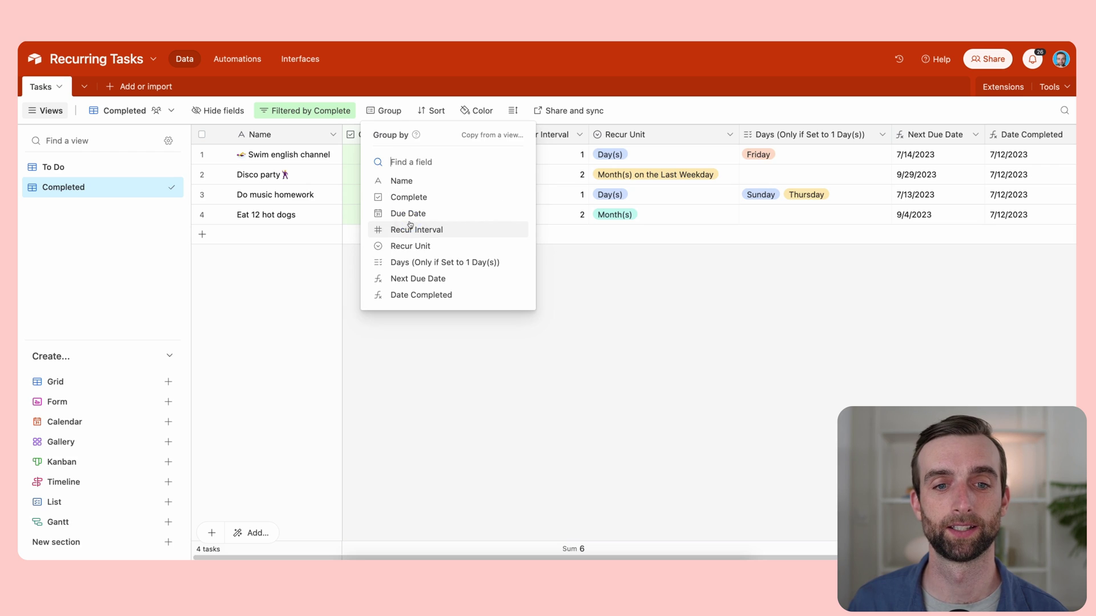
left_click(452, 294)
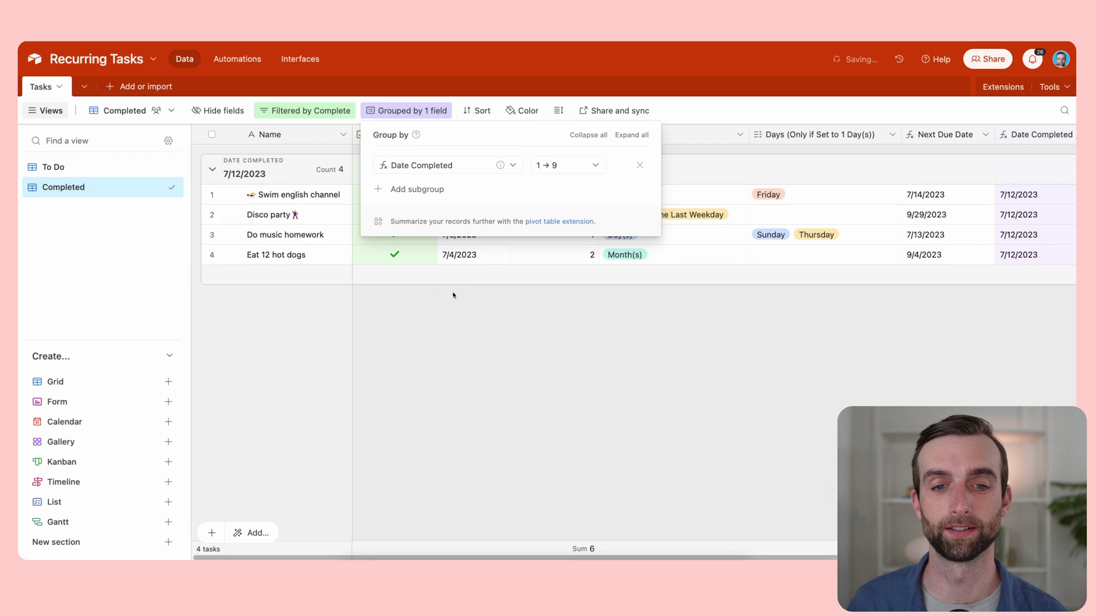
left_click(568, 353)
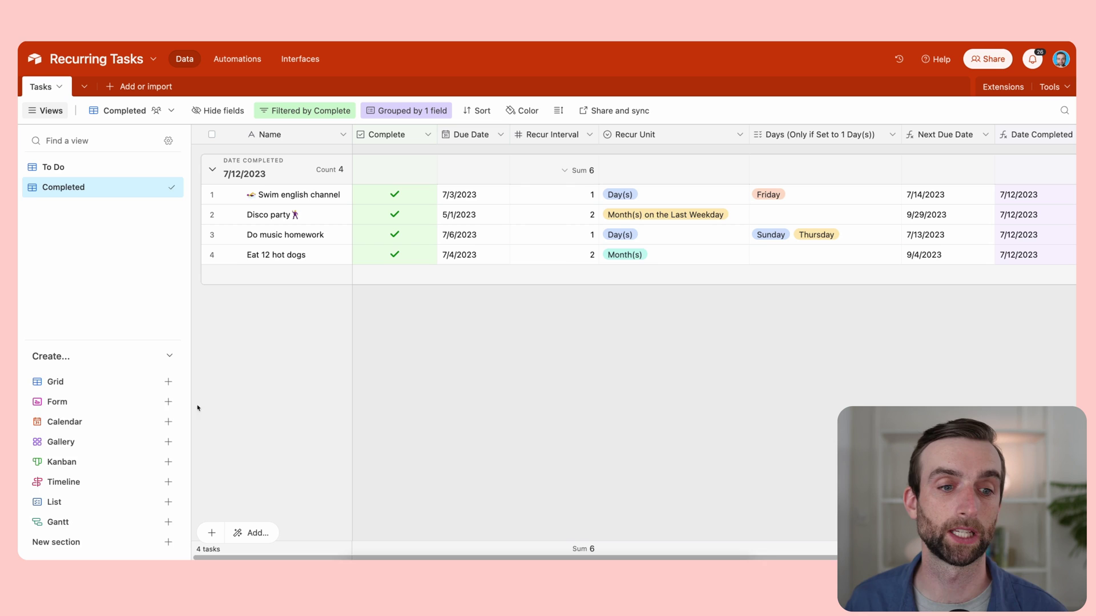
- Create a new grid view named 'Completed in the Past Week'
left_click(91, 385)
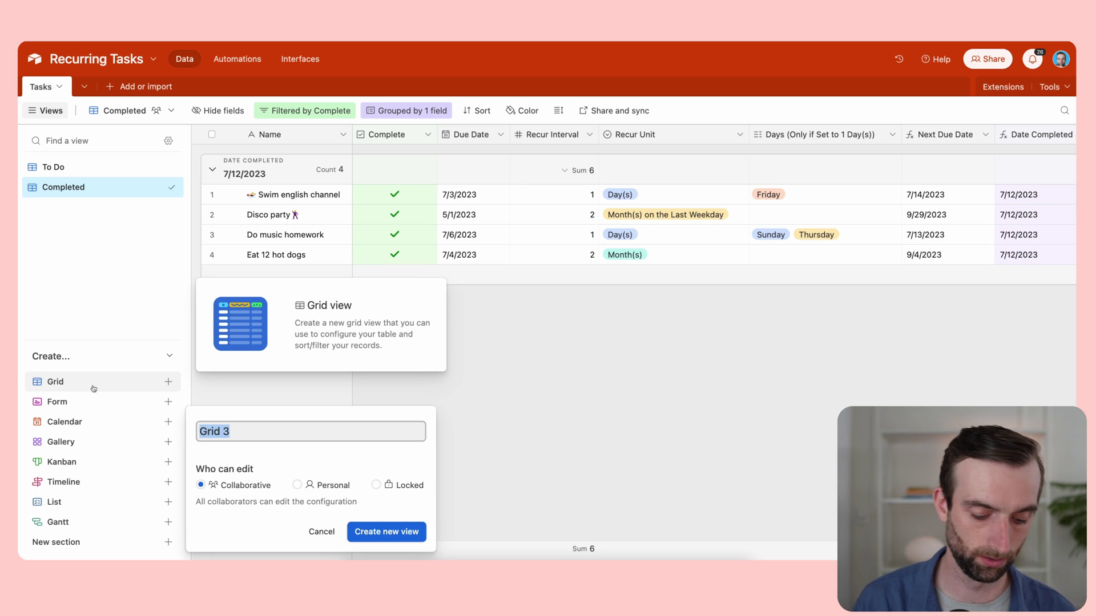
type("Completed ")
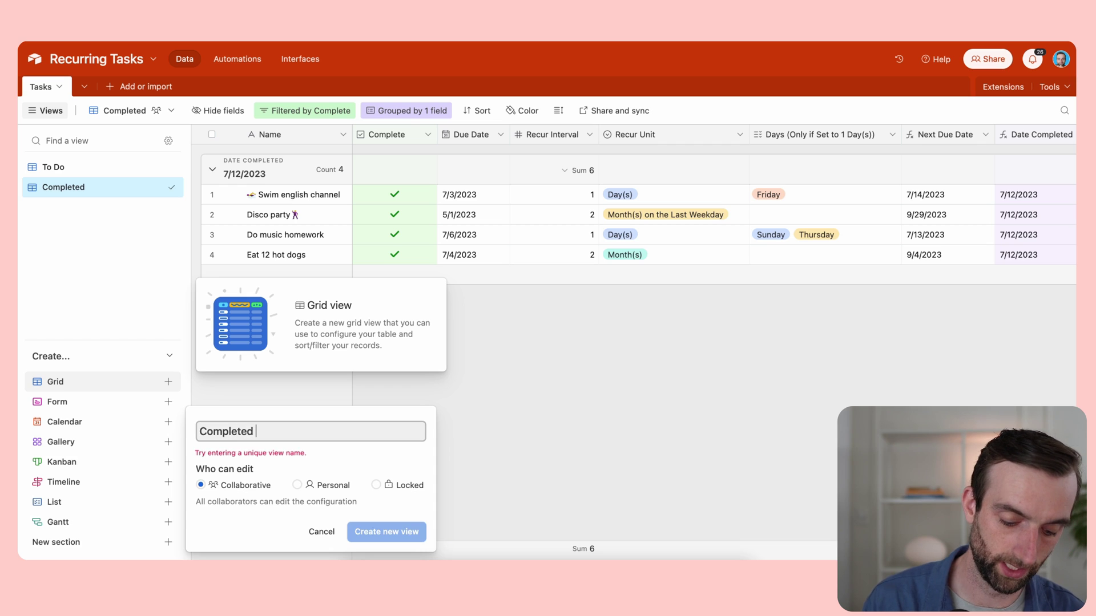
type("in the Pa")
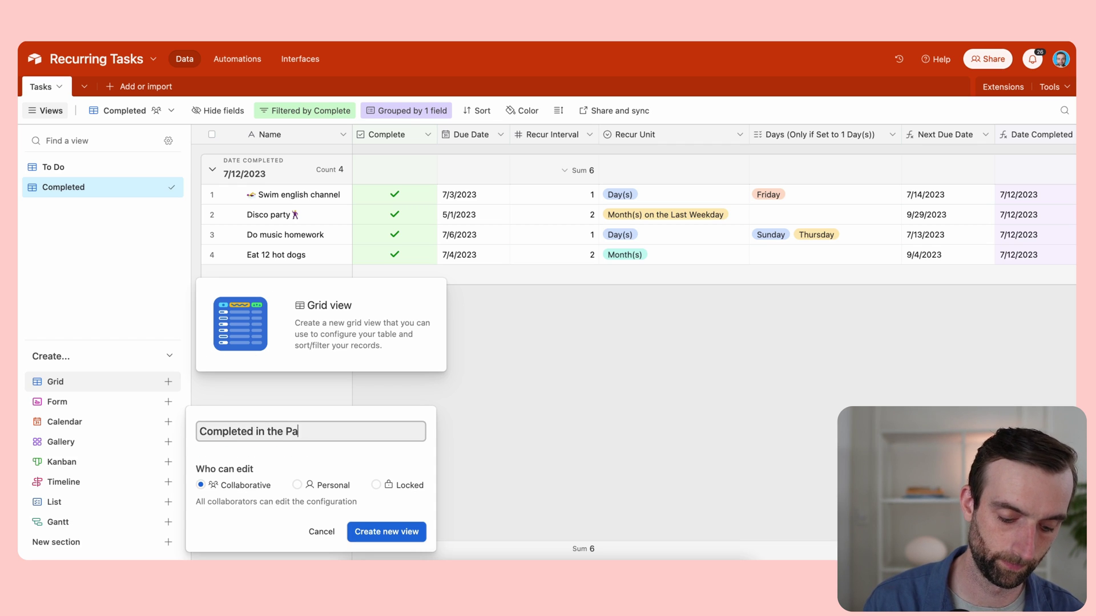
type("st Week")
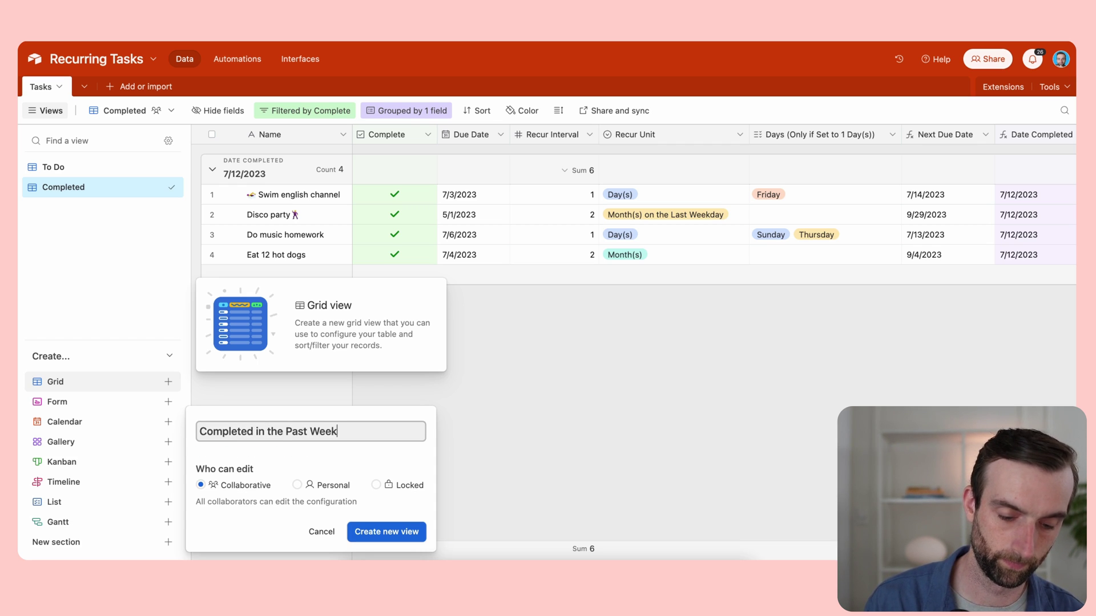
left_click(361, 532)
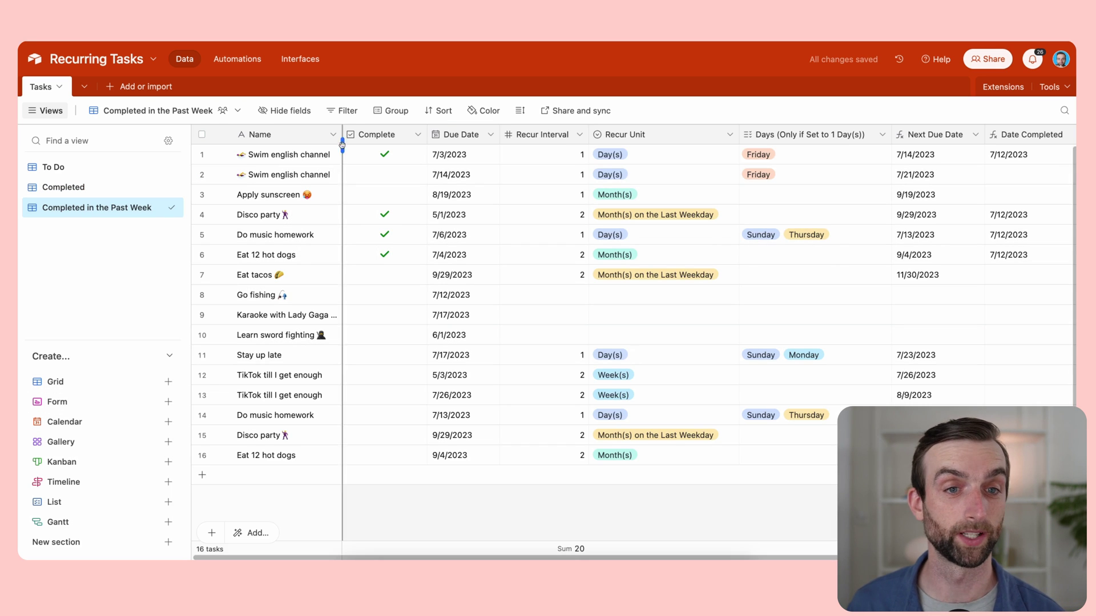
- Add a filter condition requiring Complete to be checked
left_click(345, 111)
left_click(371, 158)
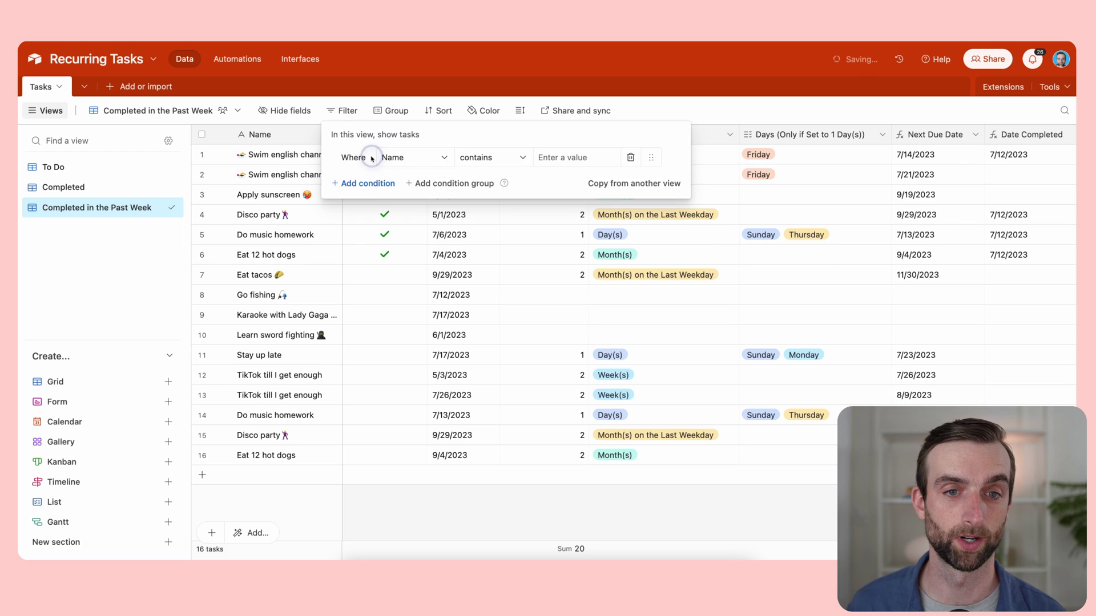
left_click(399, 157)
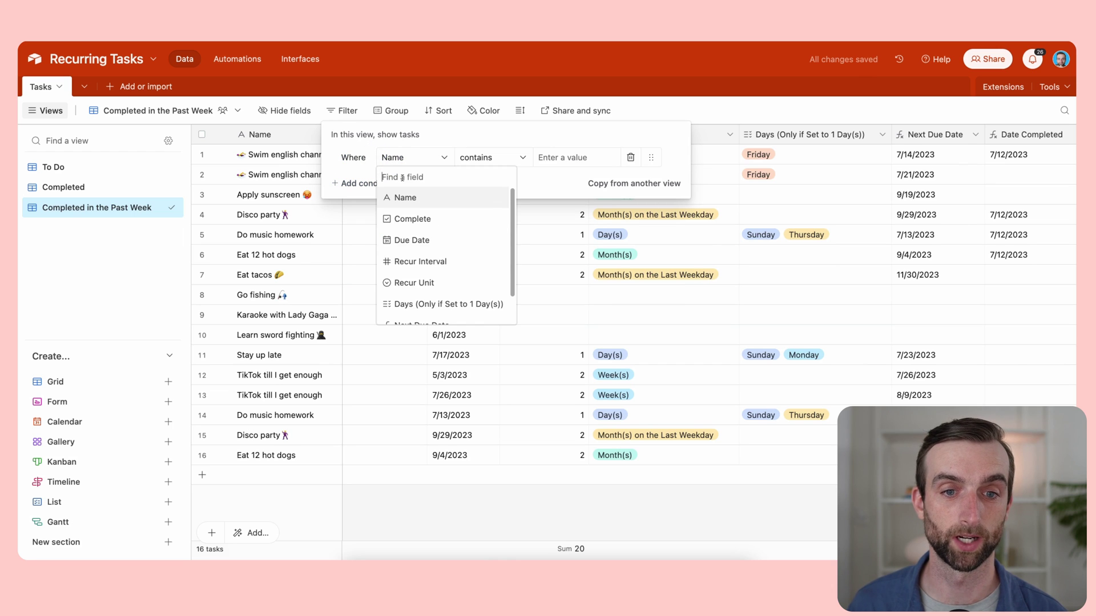
left_click(412, 219)
left_click(577, 157)
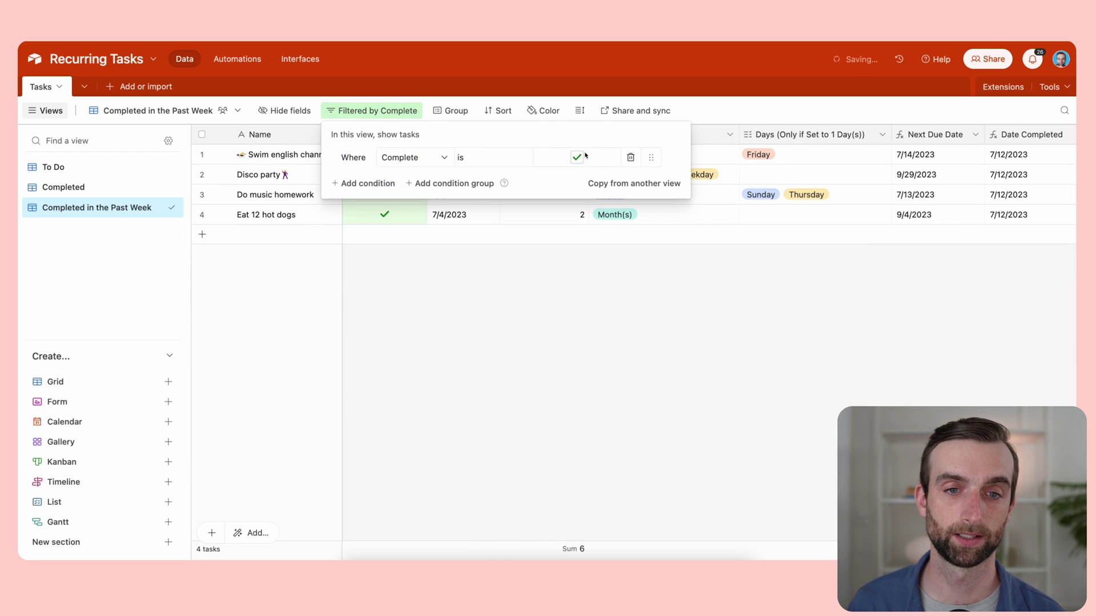
- Add a second condition: Date Completed is within the past week
left_click(361, 183)
left_click(416, 183)
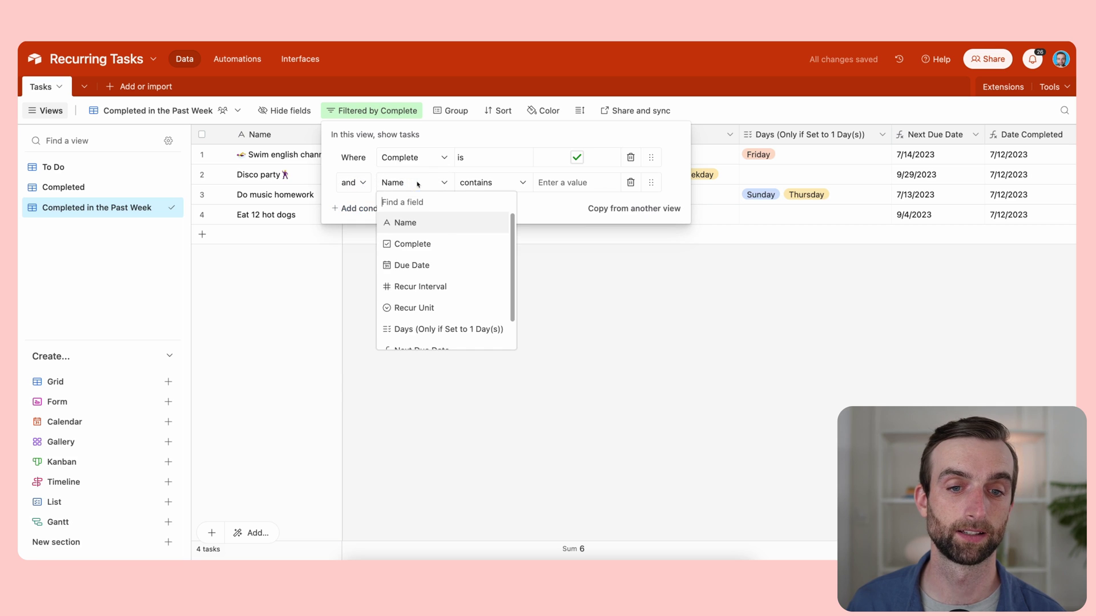
scroll(465, 263, "down", 2)
scroll(459, 303, "up", 1)
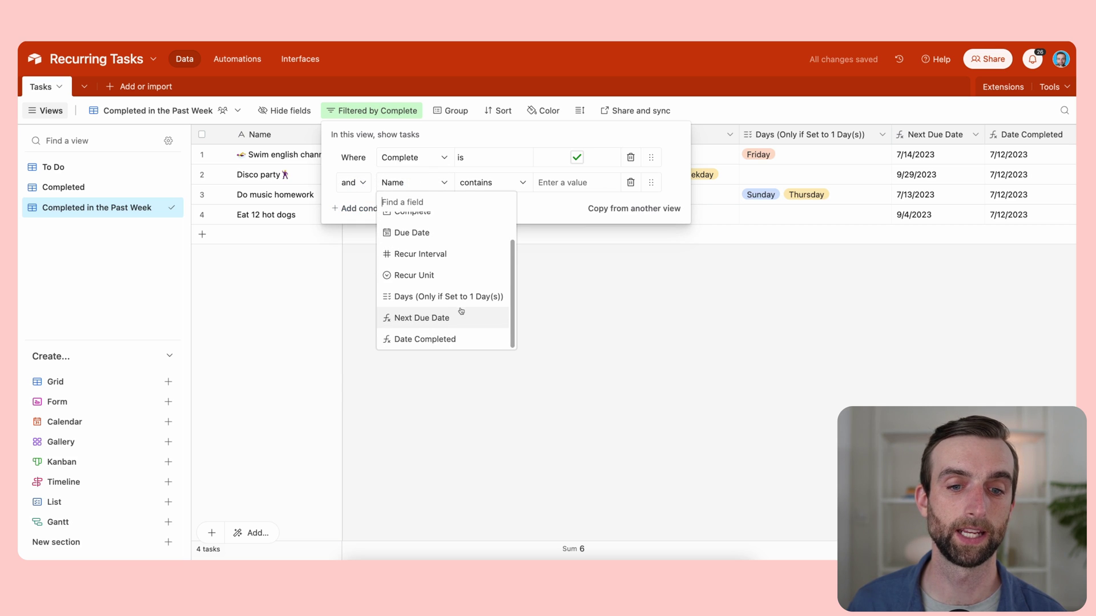
left_click(432, 342)
left_click(481, 184)
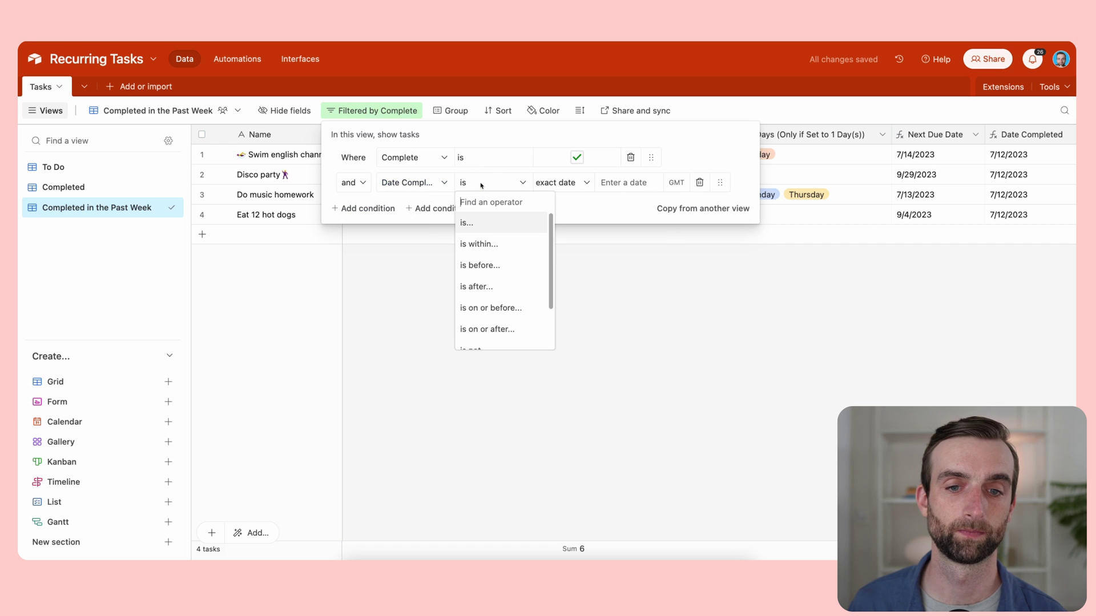
left_click(506, 244)
left_click(571, 182)
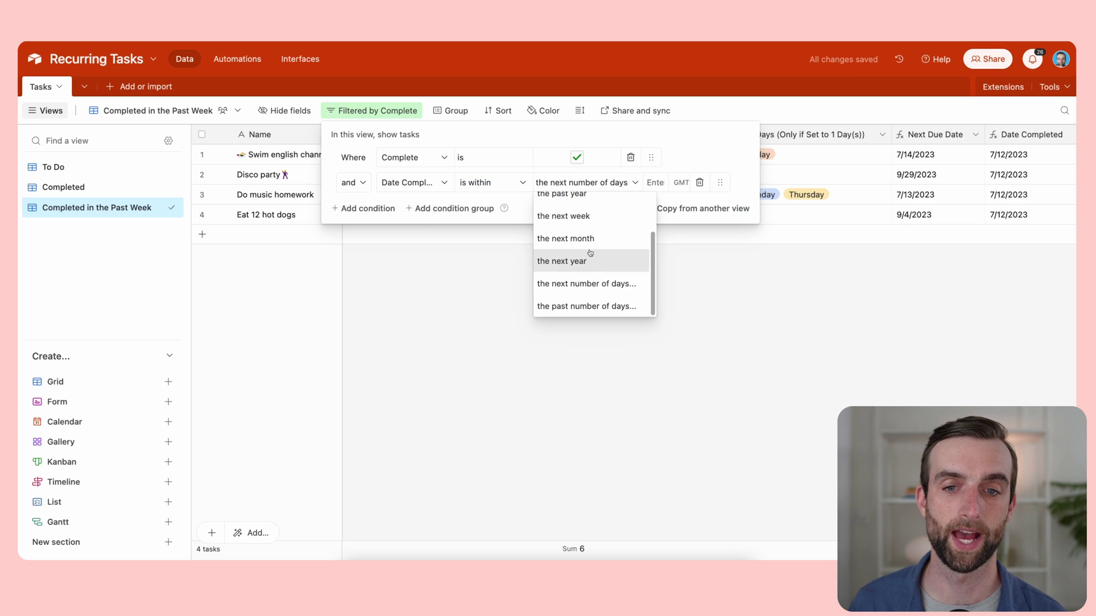
left_click(578, 203)
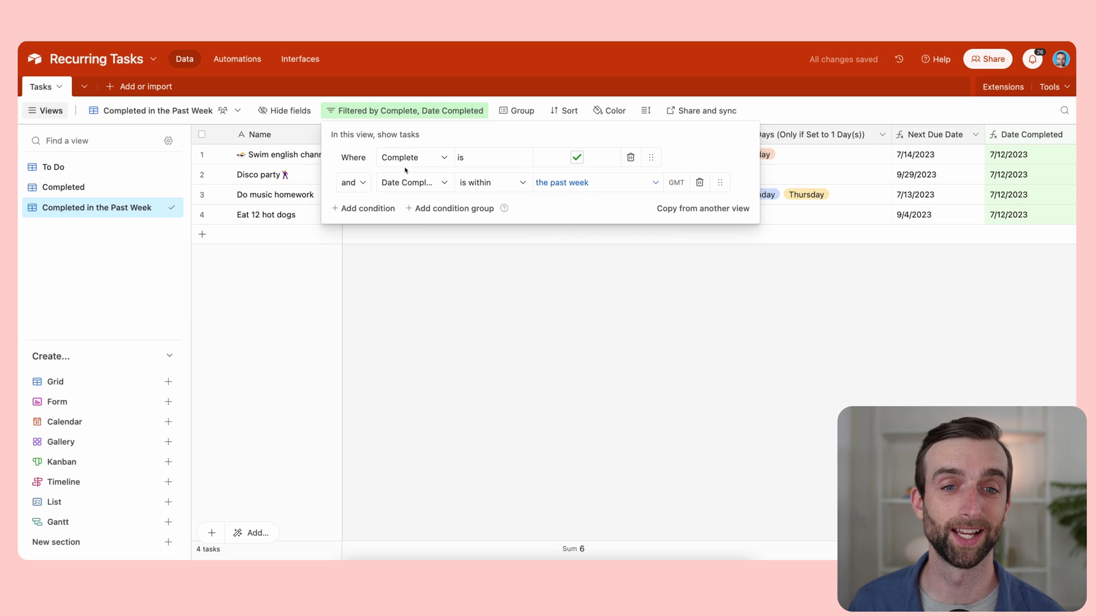
- Delete the Complete filter condition, then review the Disco party record (next due 11/30/2023) in To Do
left_click(631, 157)
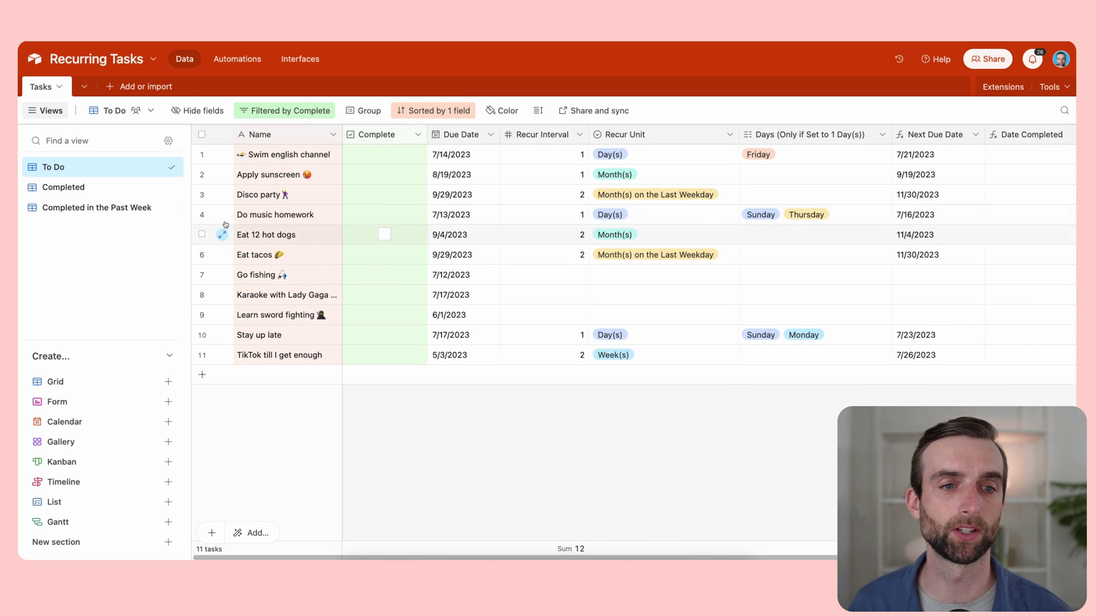
left_click(223, 194)
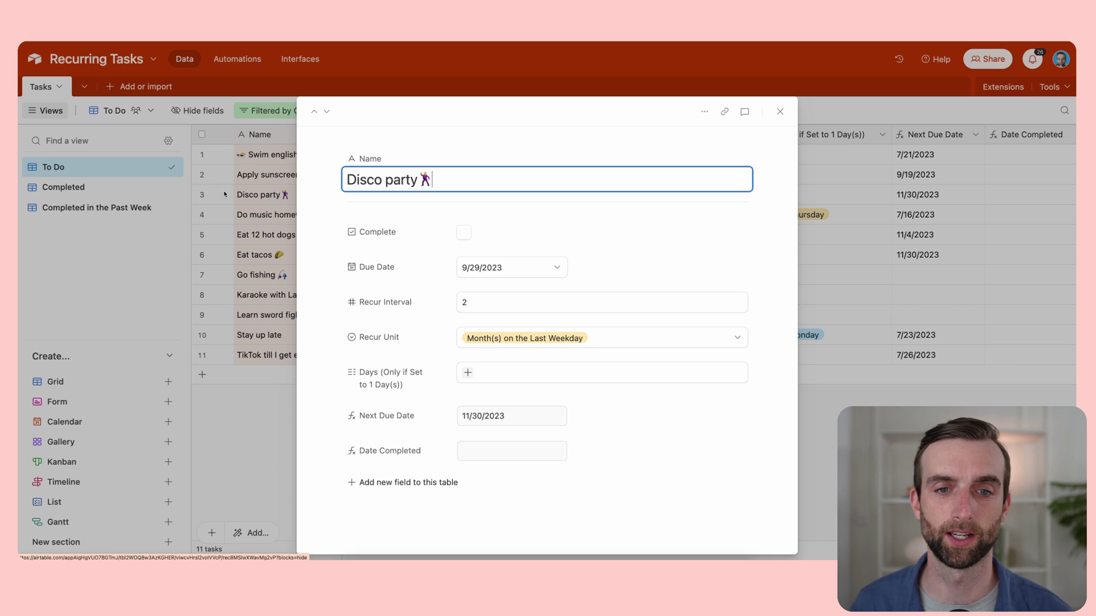
left_click(781, 111)
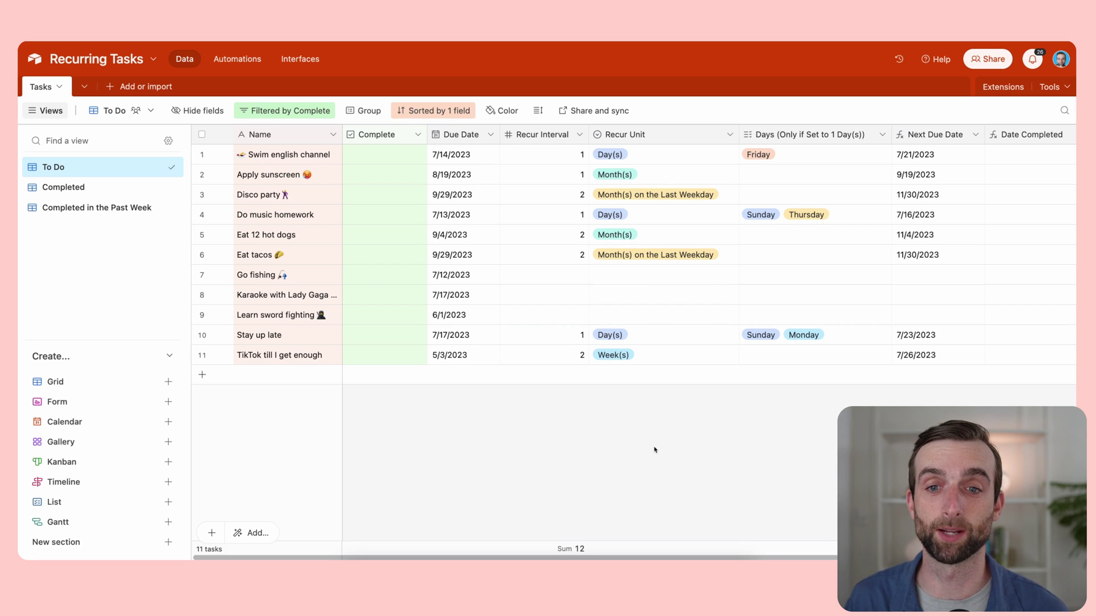